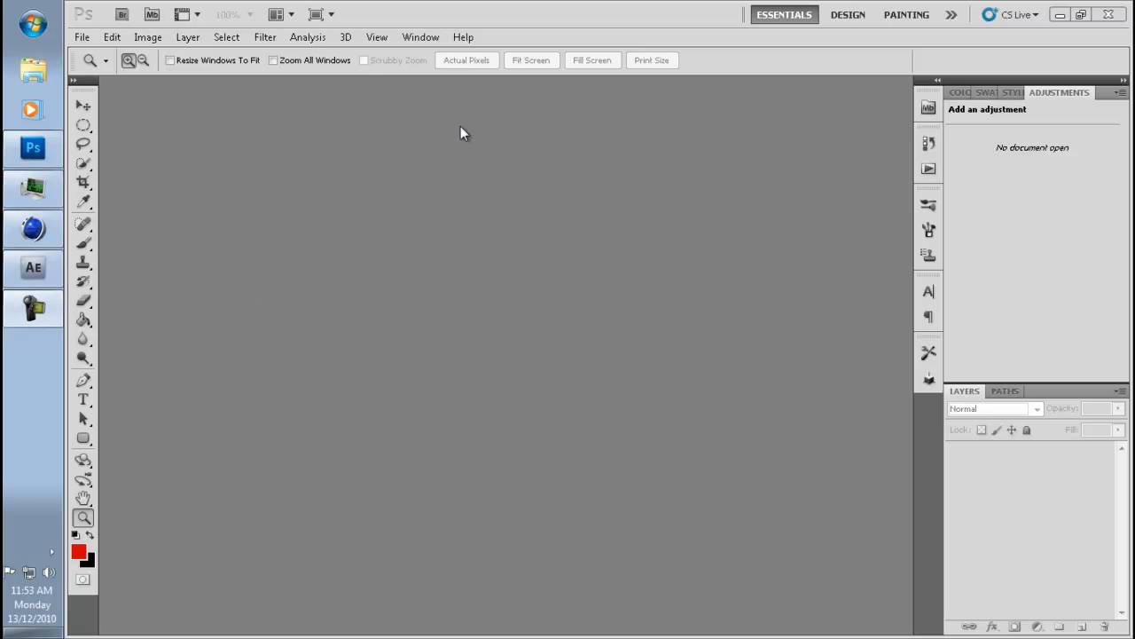
- Switch to CINEMA 4D and add a Text spline object to the empty scene
{"action": "left_click", "coordinate": [536, 190]}
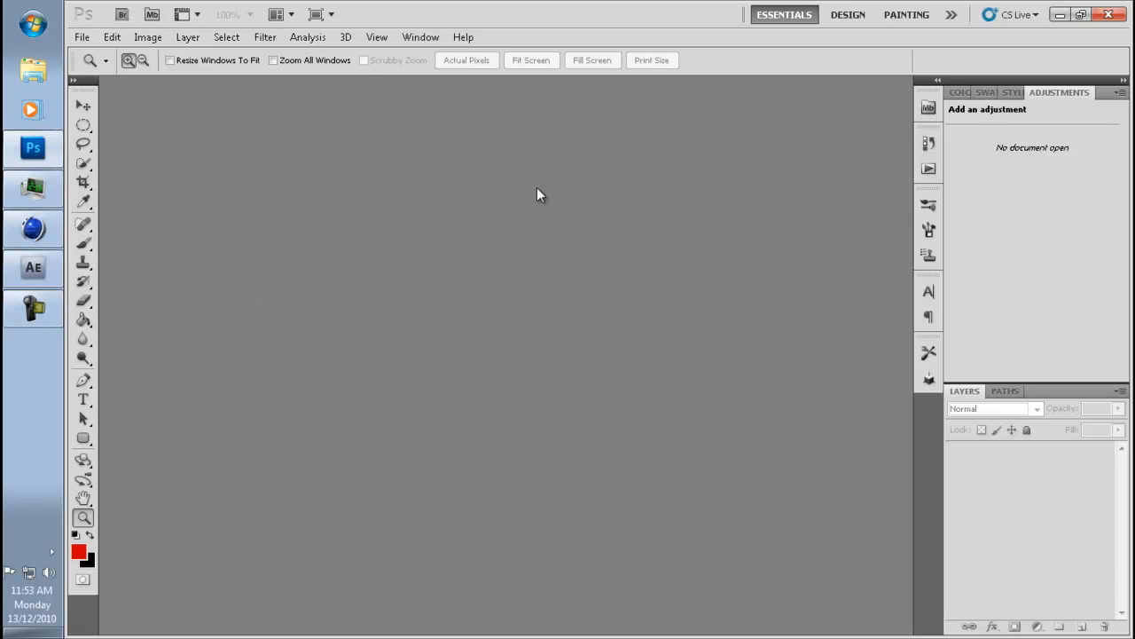
{"action": "left_click", "coordinate": [33, 229]}
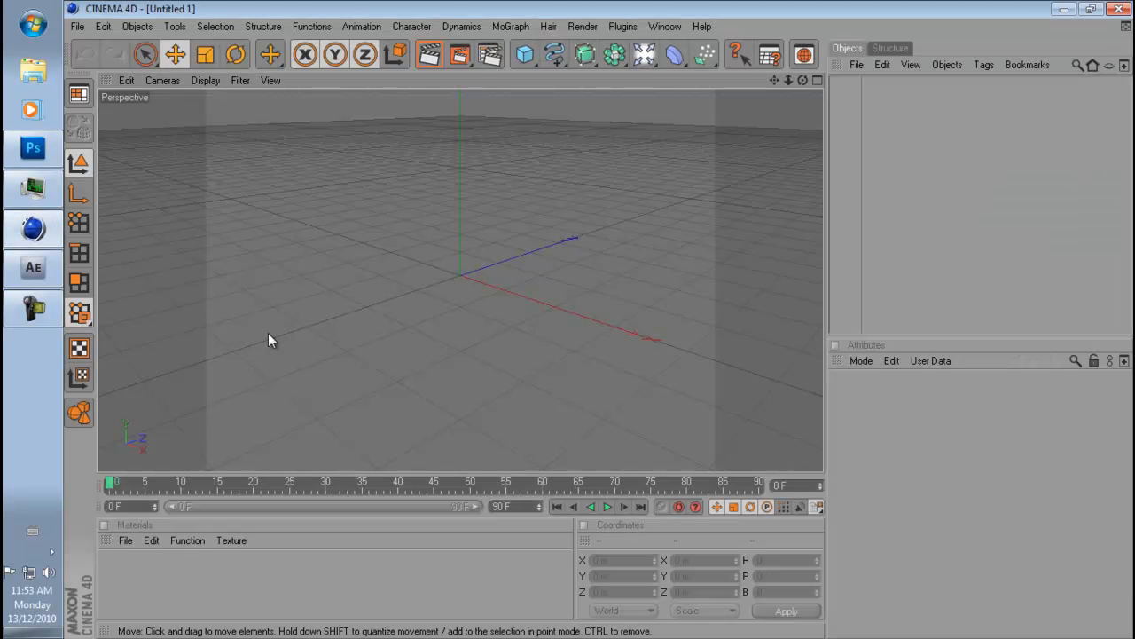
{"action": "left_click_drag", "start_coordinate": [393, 358], "coordinate": [628, 321], "text": "alt"}
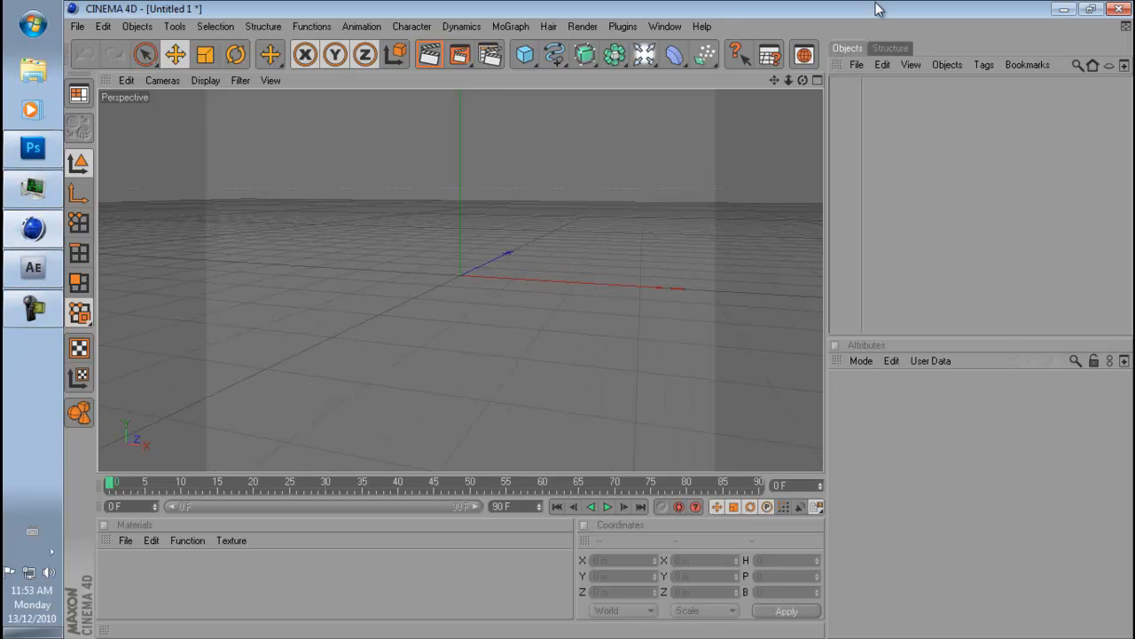
{"action": "mouse_move", "coordinate": [648, 302]}
{"action": "left_mouse_down", "text": "alt"}
{"action": "mouse_move", "coordinate": [600, 319]}
{"action": "mouse_move", "coordinate": [639, 312]}
{"action": "mouse_move", "coordinate": [600, 318]}
{"action": "mouse_move", "coordinate": [669, 325]}
{"action": "mouse_move", "coordinate": [604, 327]}
{"action": "mouse_move", "coordinate": [667, 377]}
{"action": "left_mouse_up", "text": "alt"}
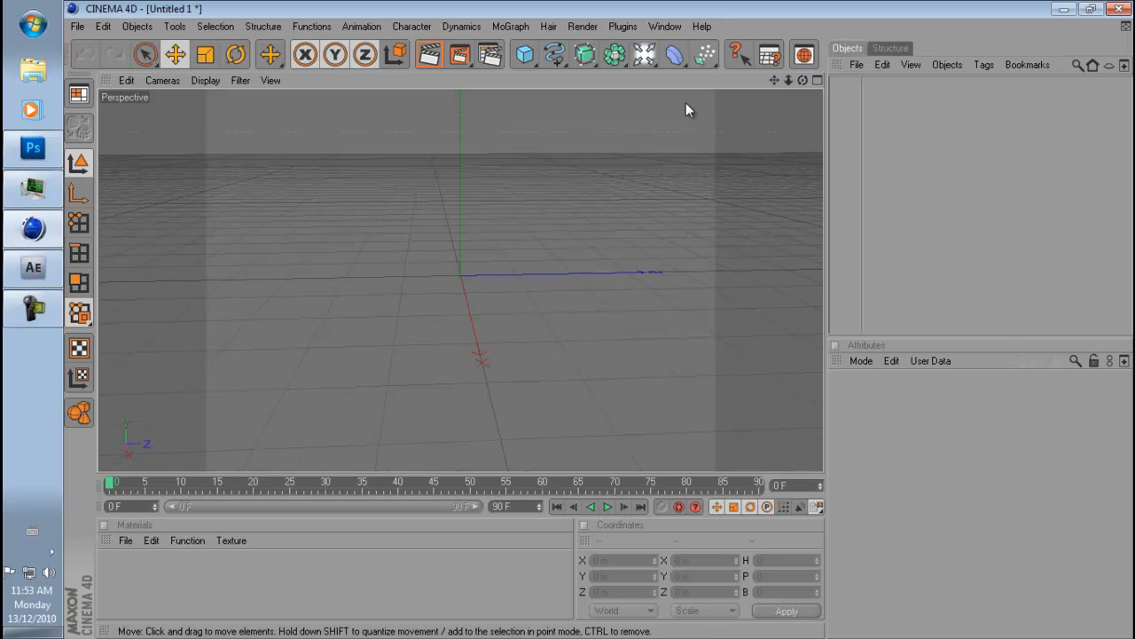
{"action": "left_click", "coordinate": [597, 64]}
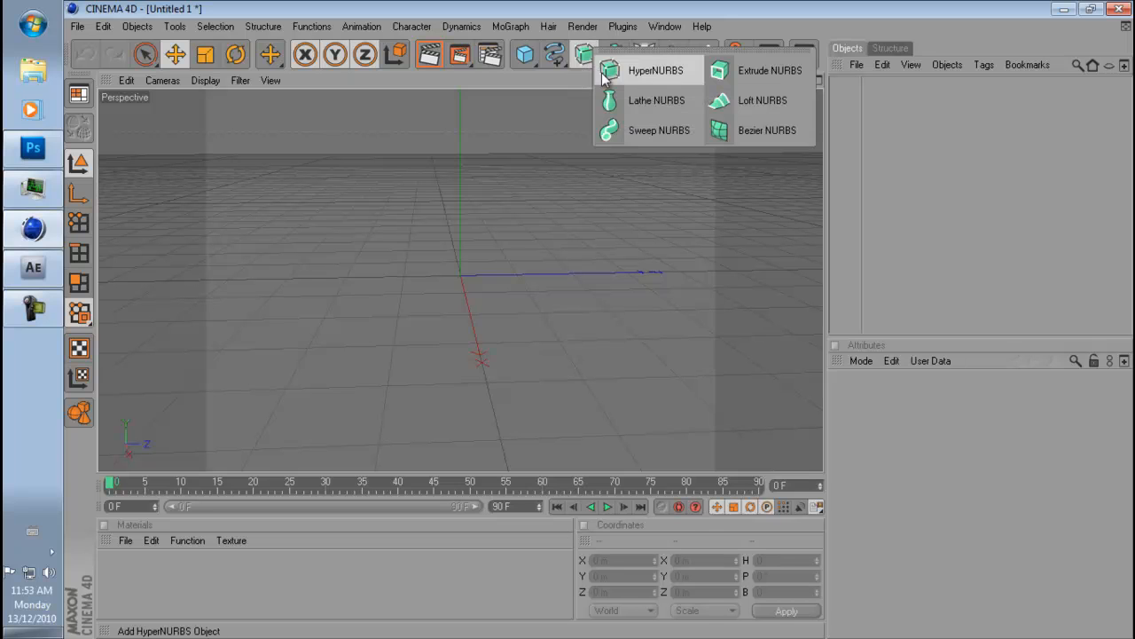
{"action": "left_click", "coordinate": [555, 57]}
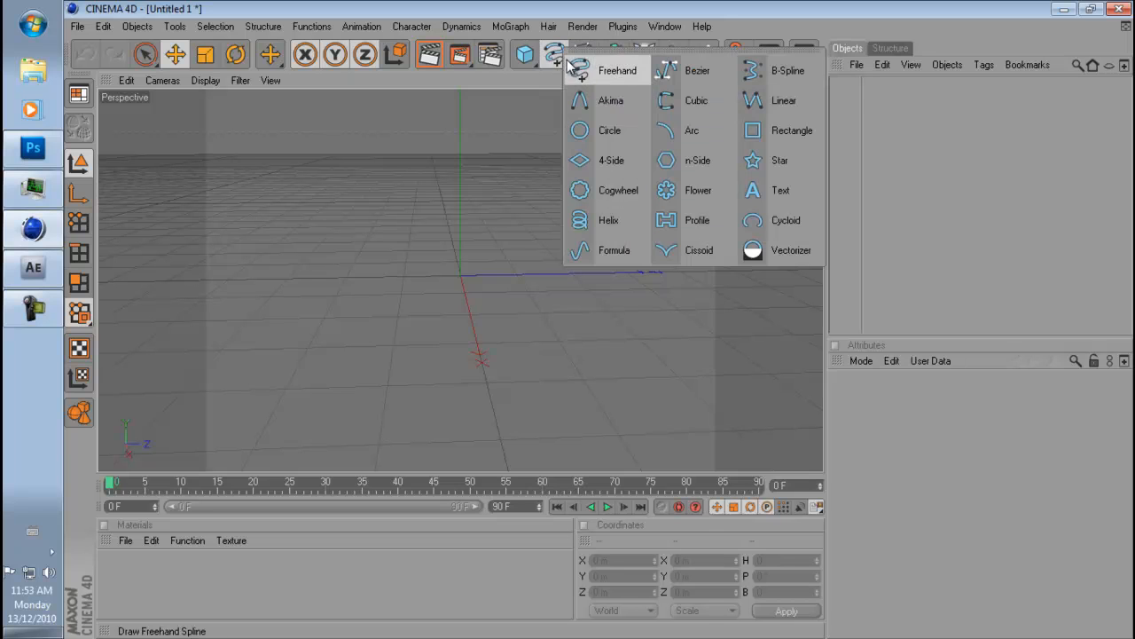
{"action": "left_click", "coordinate": [779, 191]}
{"action": "left_click_drag", "start_coordinate": [806, 81], "coordinate": [796, 322]}
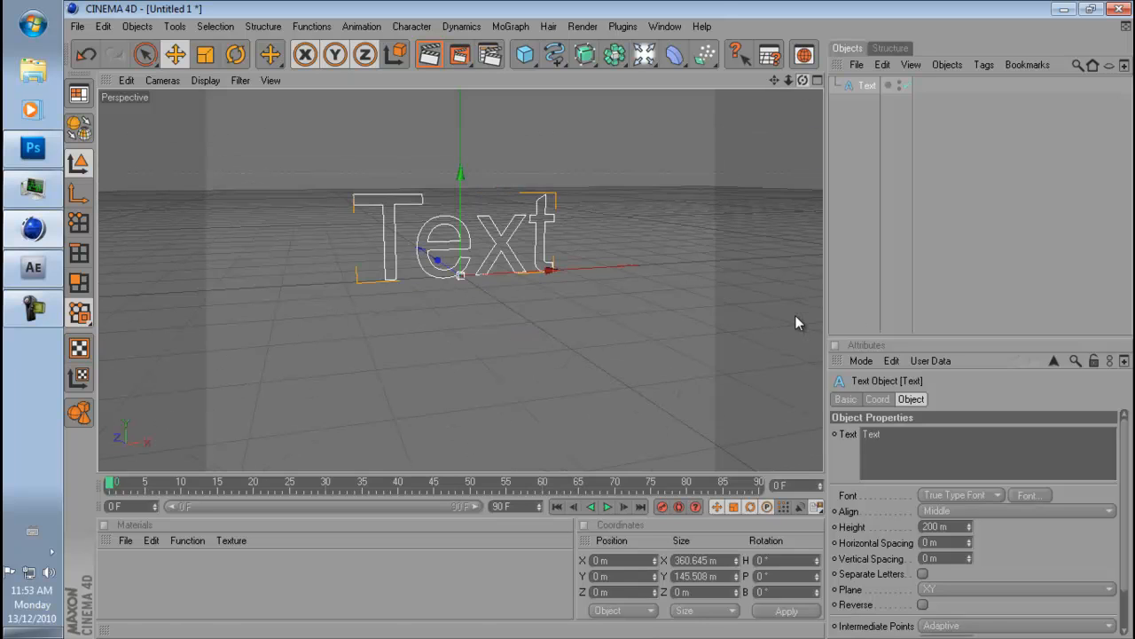
- Set the text spline's content to HOVA DESIGNS and its height to 133 m
{"action": "left_click", "coordinate": [958, 443]}
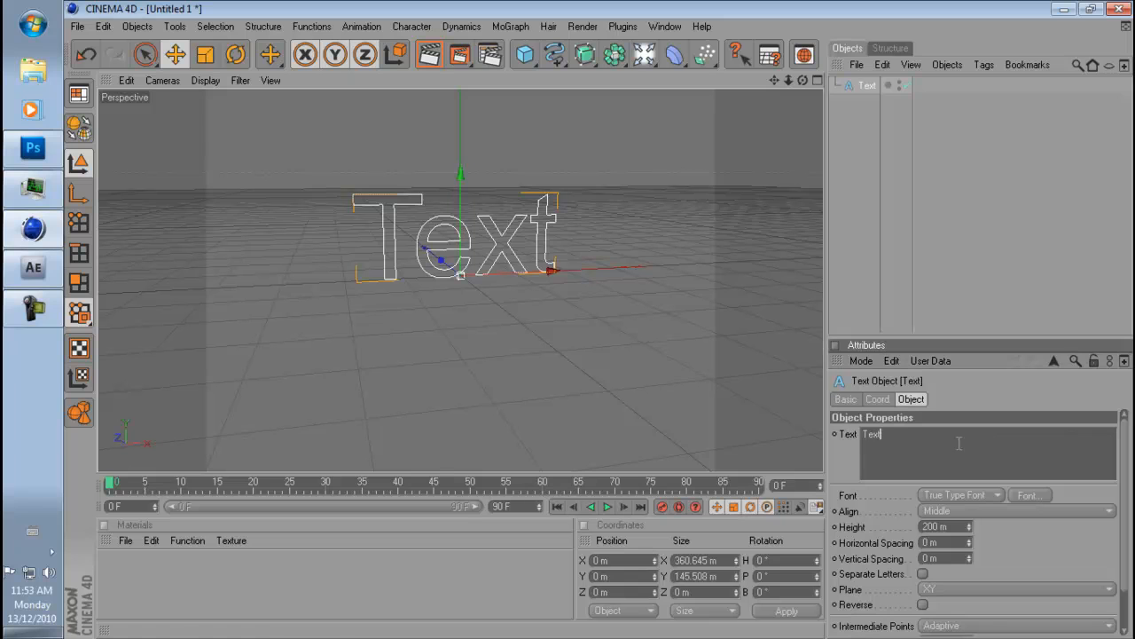
{"action": "type", "text": "HOV"}
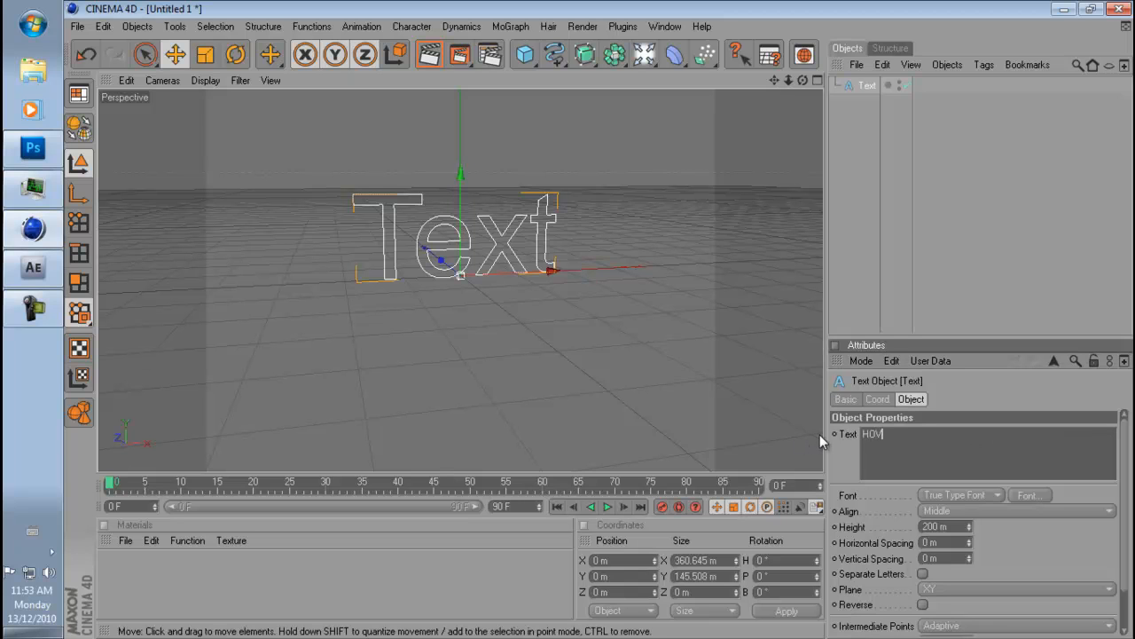
{"action": "type", "text": "A DESIGNS"}
{"action": "key", "text": "Return"}
{"action": "left_click_drag", "start_coordinate": [964, 423], "coordinate": [816, 454]}
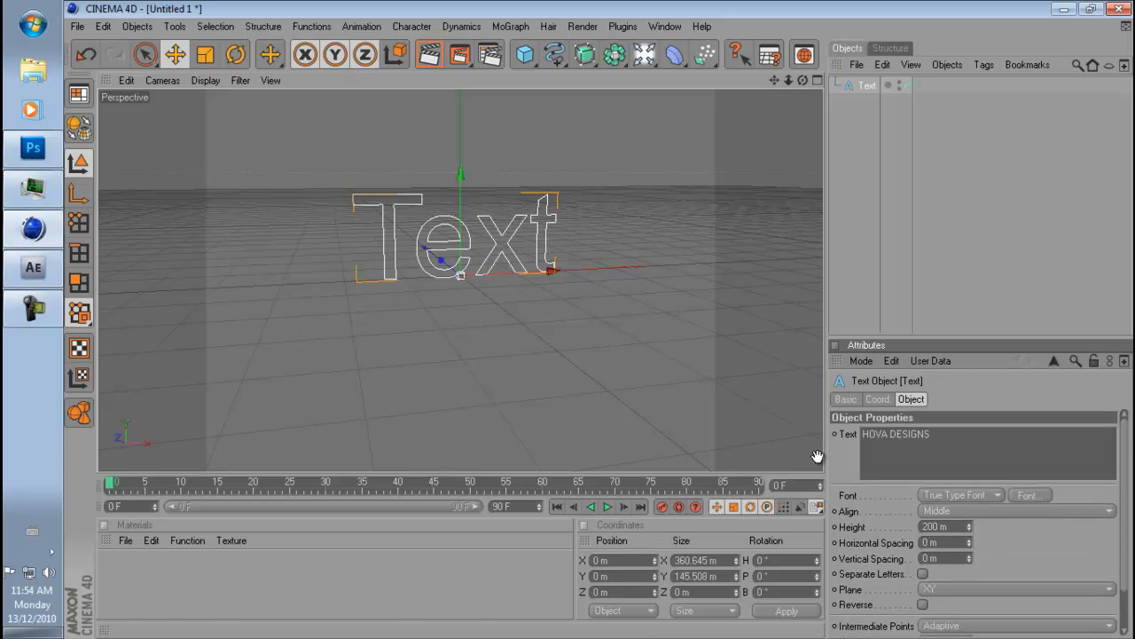
{"action": "left_click", "coordinate": [969, 524]}
{"action": "mouse_move", "coordinate": [971, 524]}
{"action": "left_mouse_down"}
{"action": "mouse_move", "coordinate": [971, 541]}
{"action": "mouse_move", "coordinate": [971, 524]}
{"action": "left_mouse_up"}
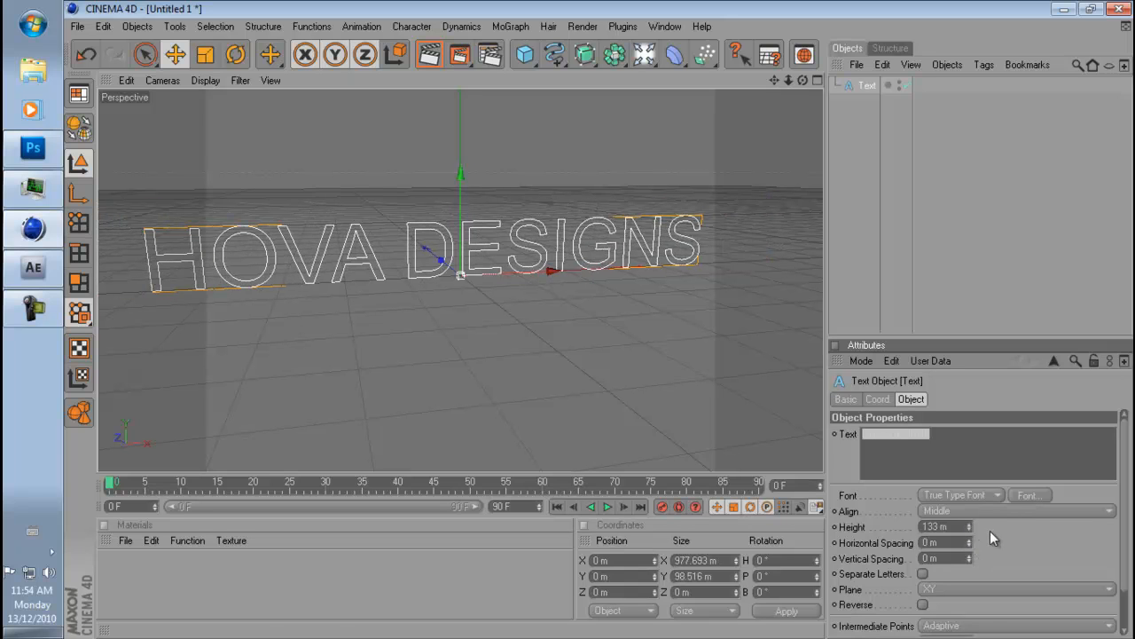
{"action": "left_click", "coordinate": [944, 439]}
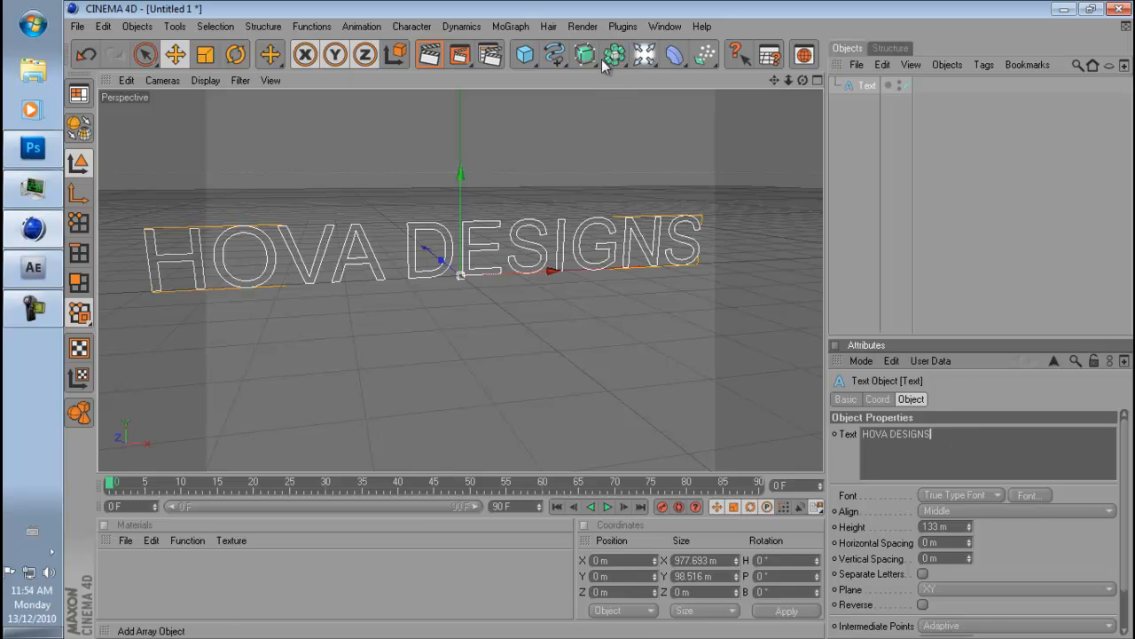
- Add an Extrude NURBS object and nest the Text spline inside it to make the lettering 3D
{"action": "left_click_drag", "start_coordinate": [596, 73], "coordinate": [745, 76]}
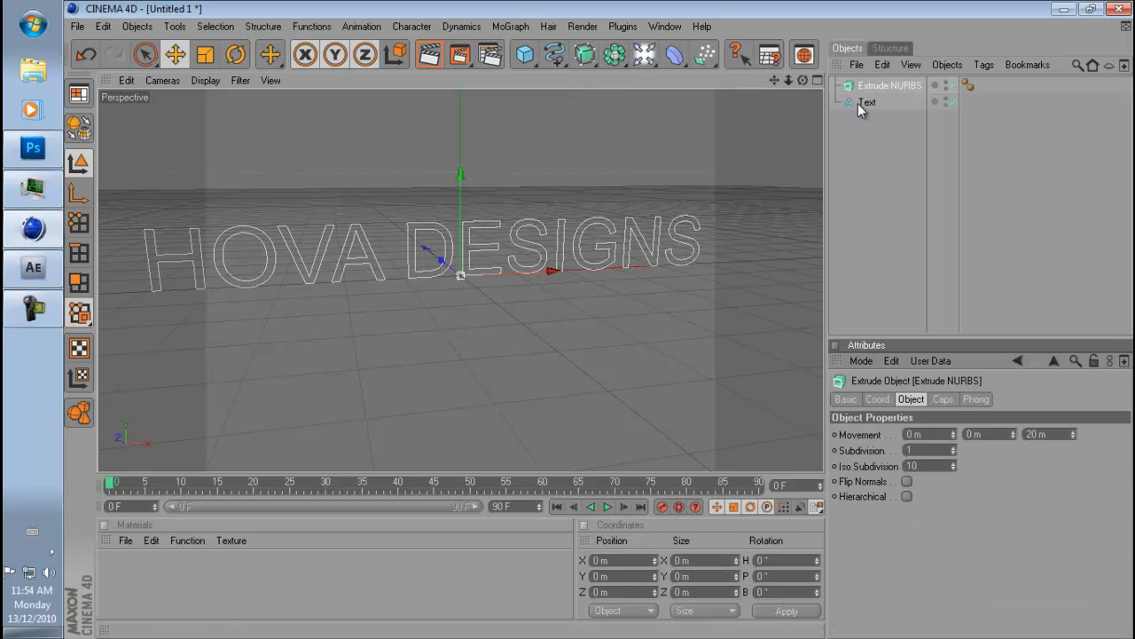
{"action": "left_click_drag", "start_coordinate": [871, 102], "coordinate": [878, 84]}
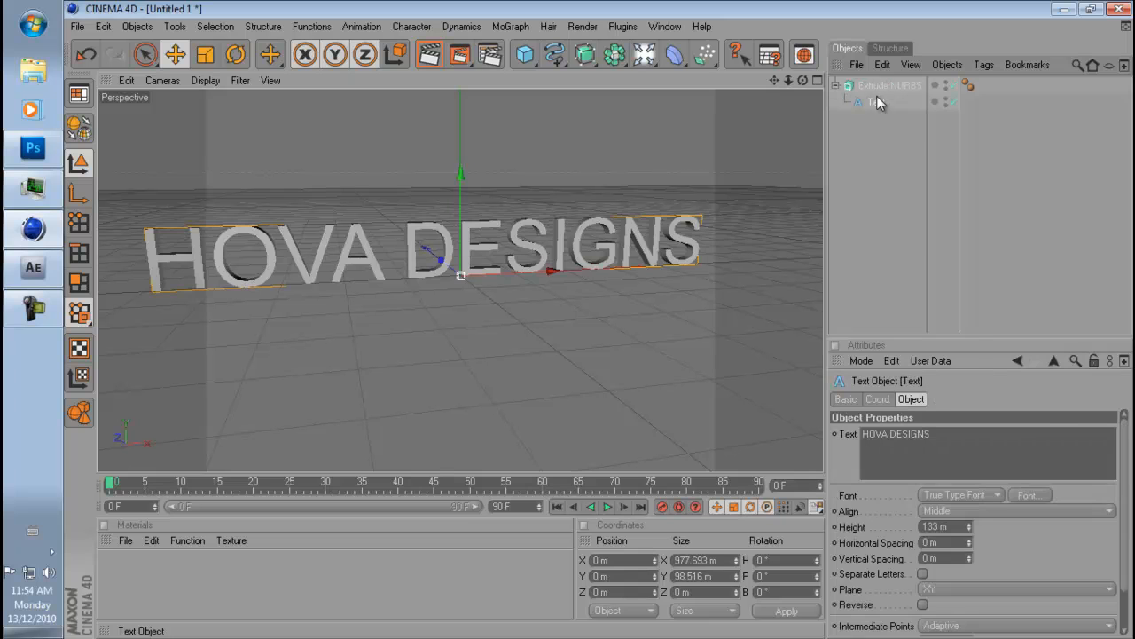
{"action": "left_click", "coordinate": [881, 84]}
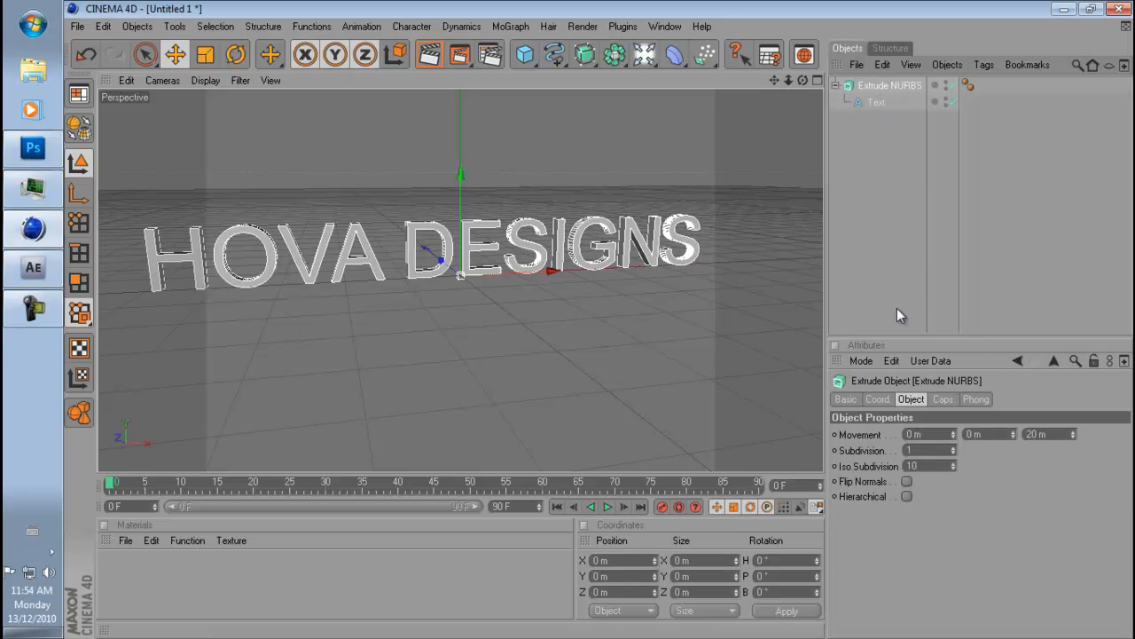
- Collapse the Extrude NURBS hierarchy and duplicate the object by copying and pasting it
{"action": "left_click", "coordinate": [834, 85]}
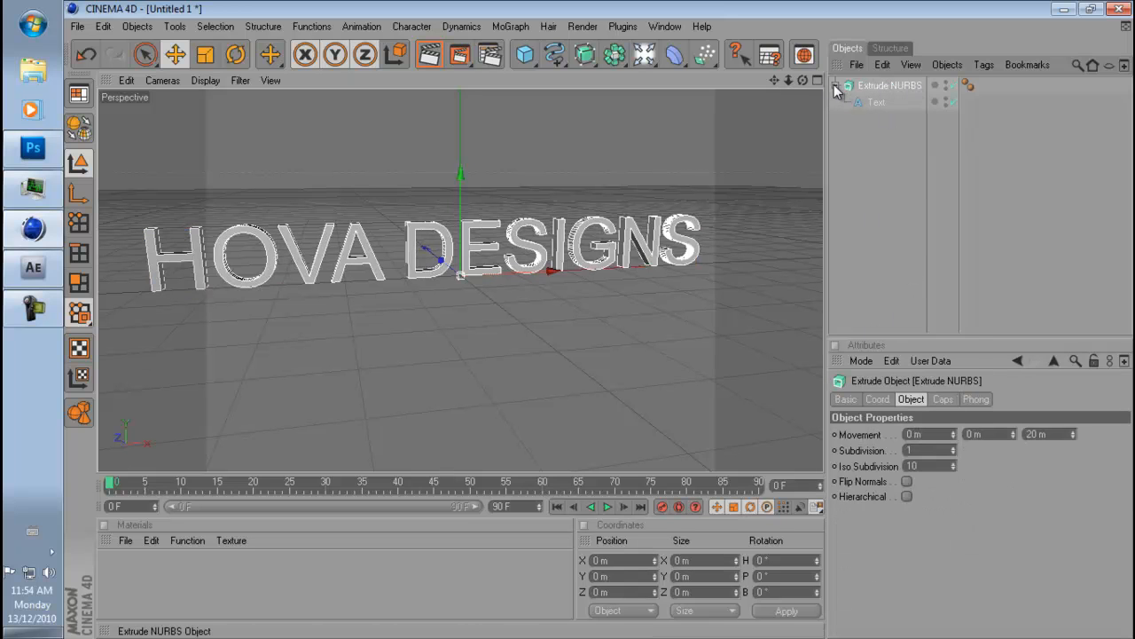
{"action": "left_click", "coordinate": [883, 65]}
{"action": "left_click", "coordinate": [906, 141]}
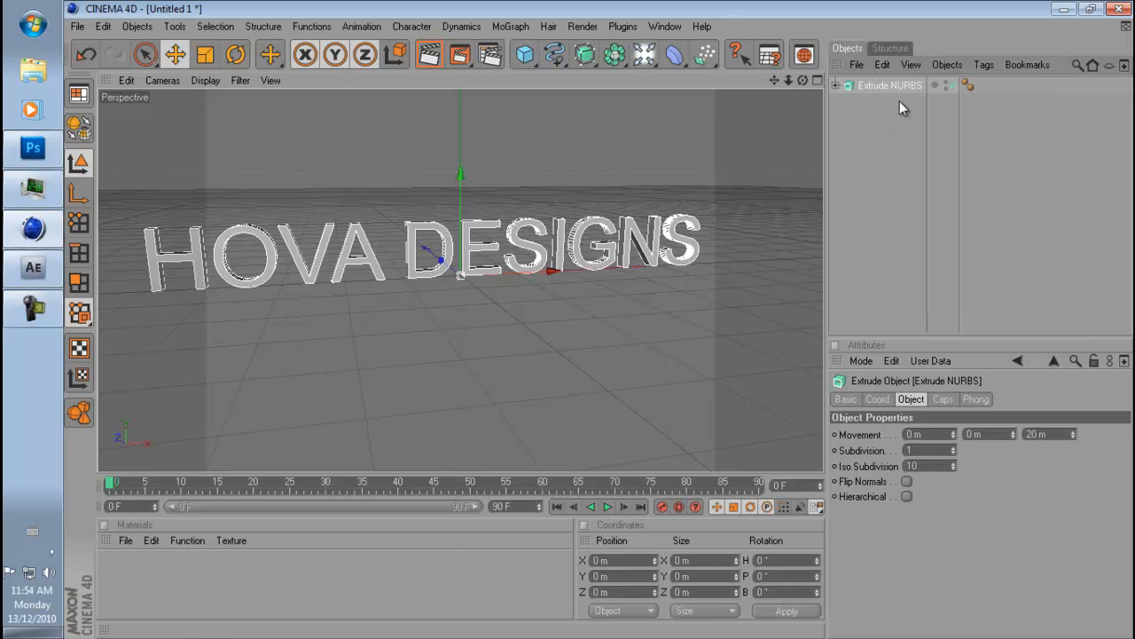
{"action": "left_click", "coordinate": [881, 65]}
{"action": "left_click", "coordinate": [905, 157]}
- Set the Z extrusion movement of the original Extrude NURBS to 40 m
{"action": "left_click", "coordinate": [890, 102]}
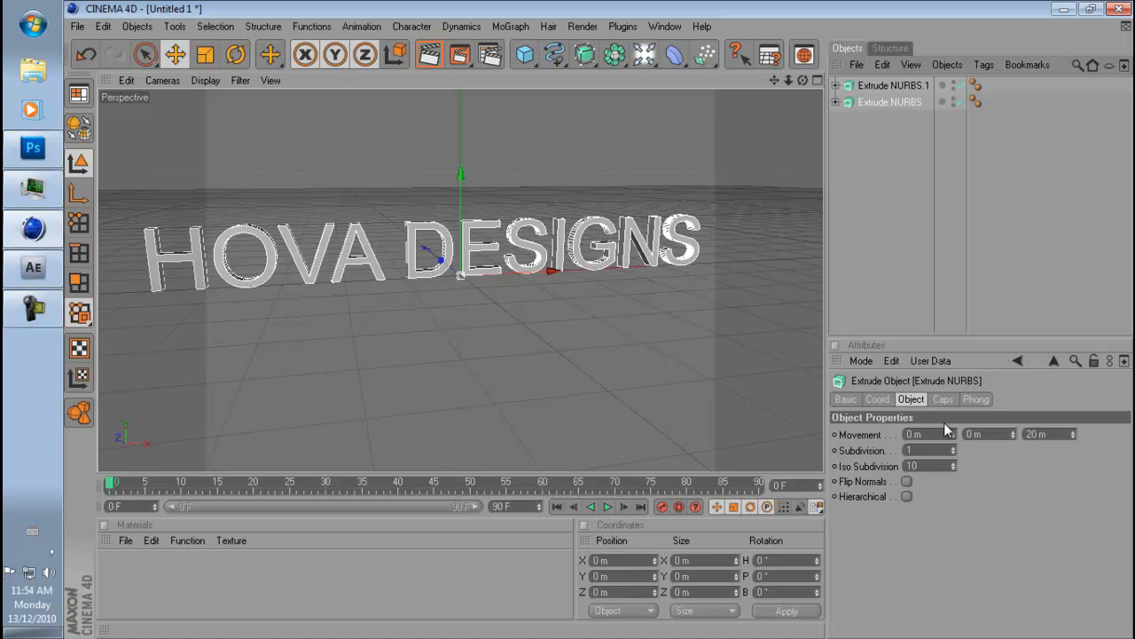
{"action": "left_click", "coordinate": [1026, 434]}
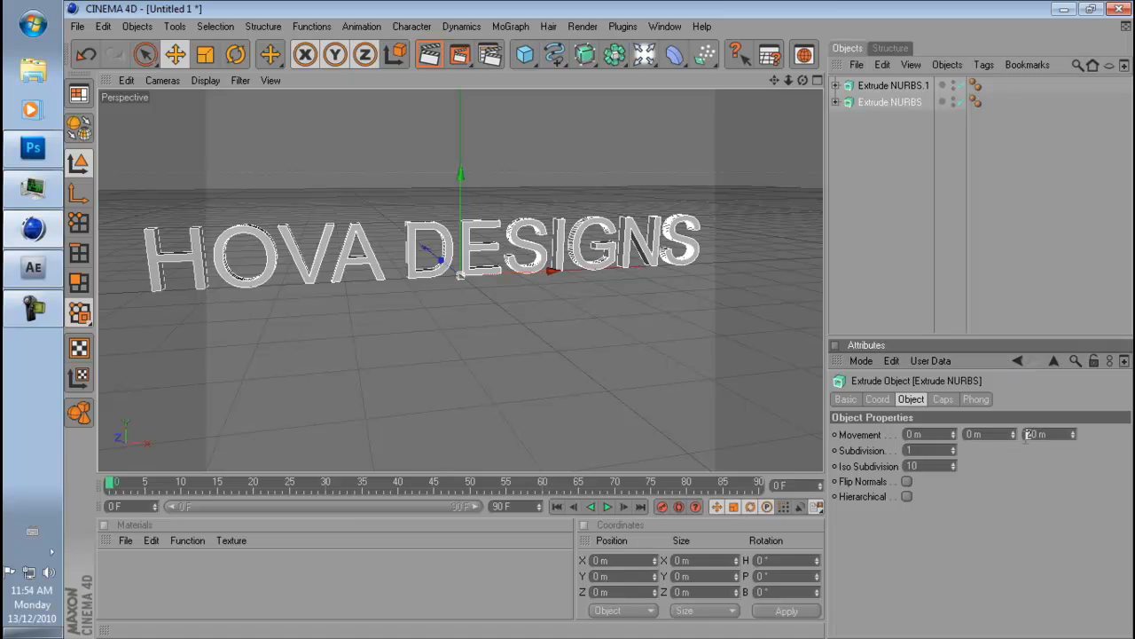
{"action": "type", "text": "4"}
{"action": "key", "text": "Return"}
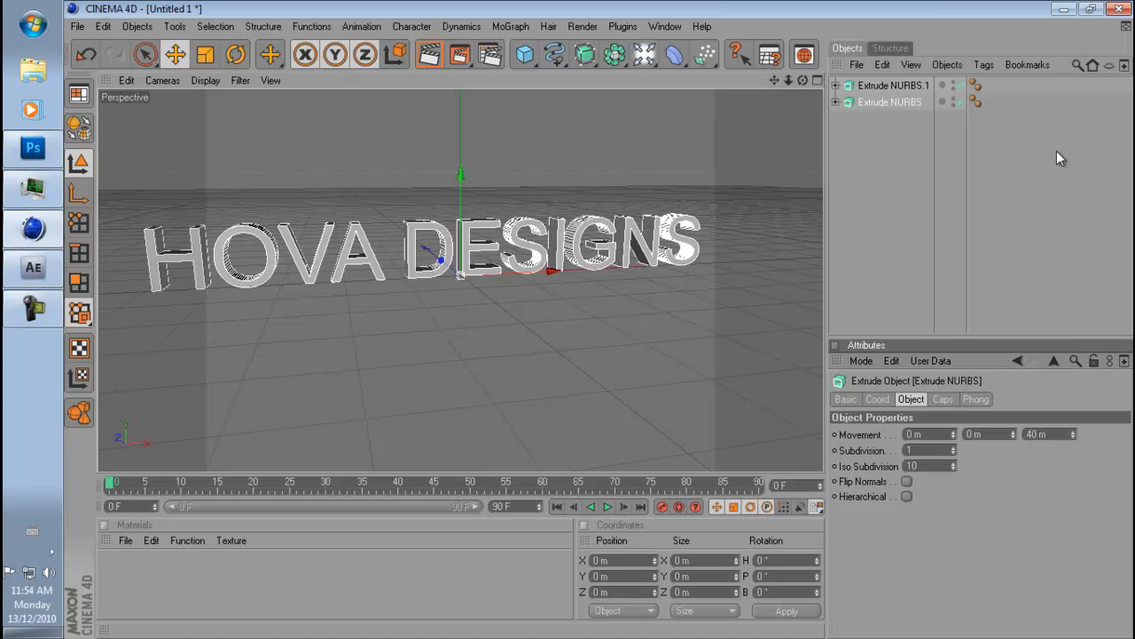
- Set the Z extrusion movement of the copy, Extrude NURBS.1, to 80 m
{"action": "left_click", "coordinate": [887, 85]}
{"action": "left_click", "coordinate": [1026, 433]}
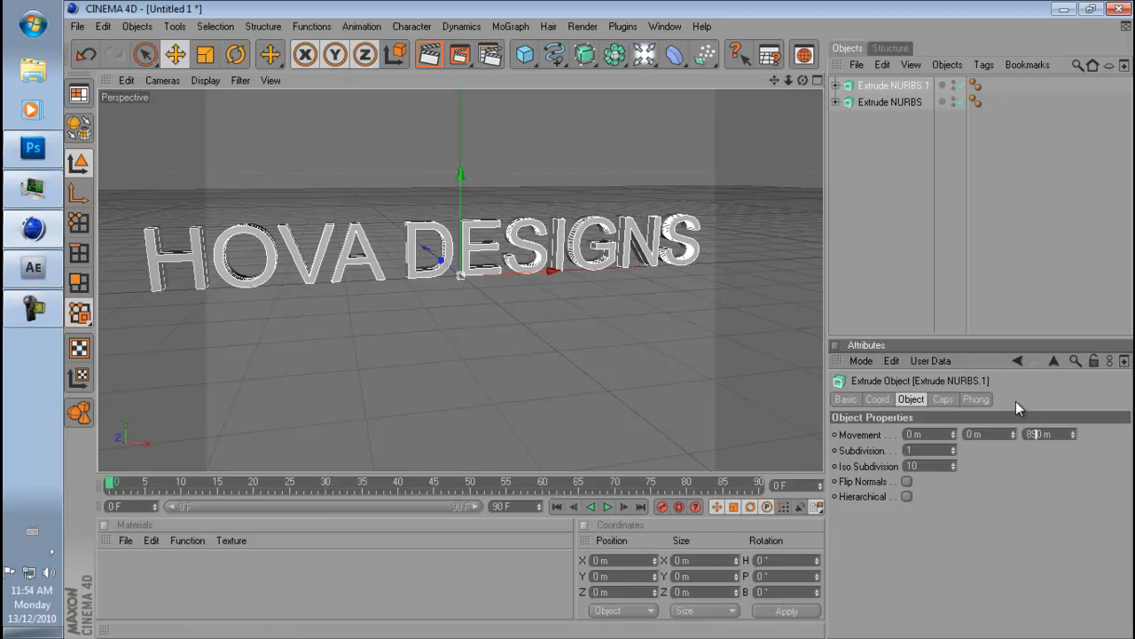
{"action": "type", "text": "8"}
{"action": "key", "text": "Return"}
- Move the original Extrude NURBS back along the Z axis to about 19 m, inside the deeper copy
{"action": "left_click", "coordinate": [873, 102]}
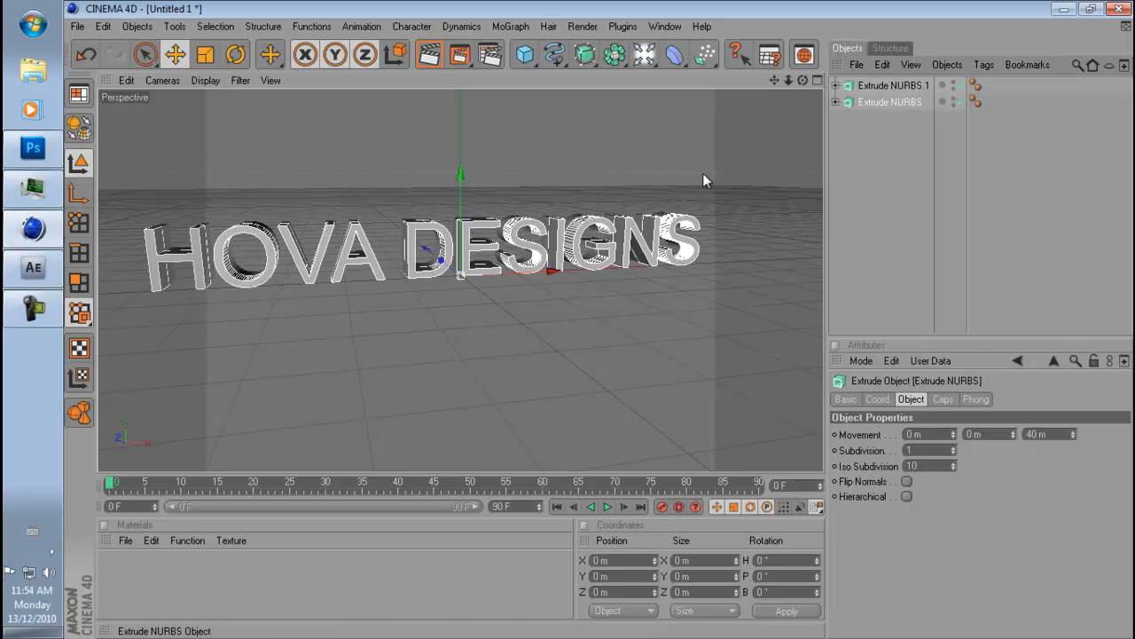
{"action": "left_click_drag", "start_coordinate": [592, 371], "coordinate": [600, 317], "text": "alt"}
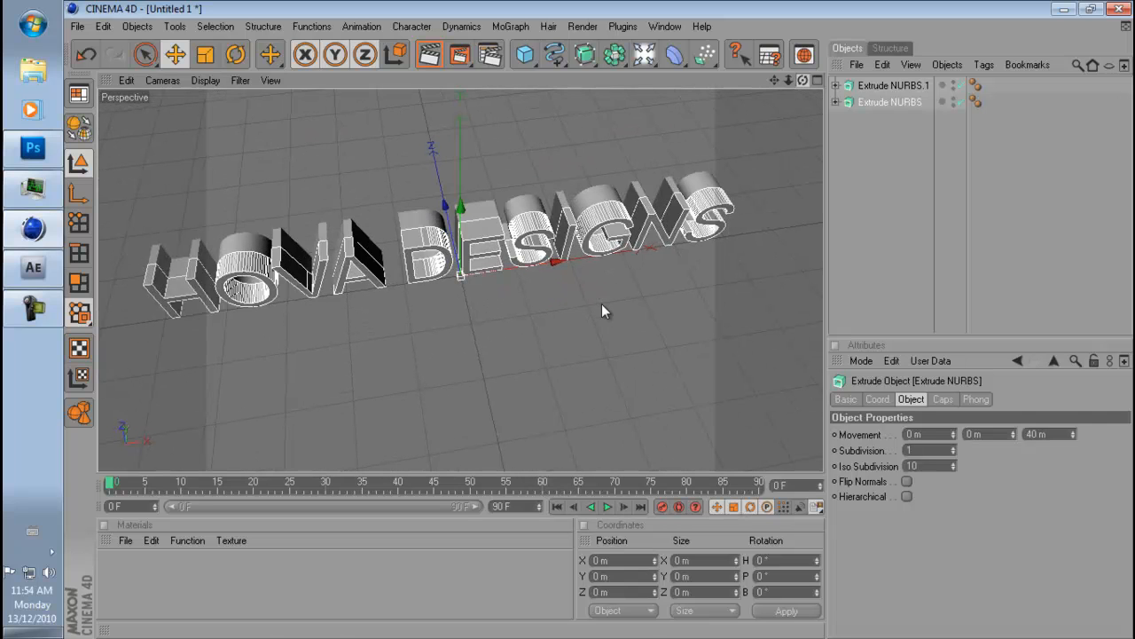
{"action": "left_click_drag", "start_coordinate": [429, 223], "coordinate": [550, 205]}
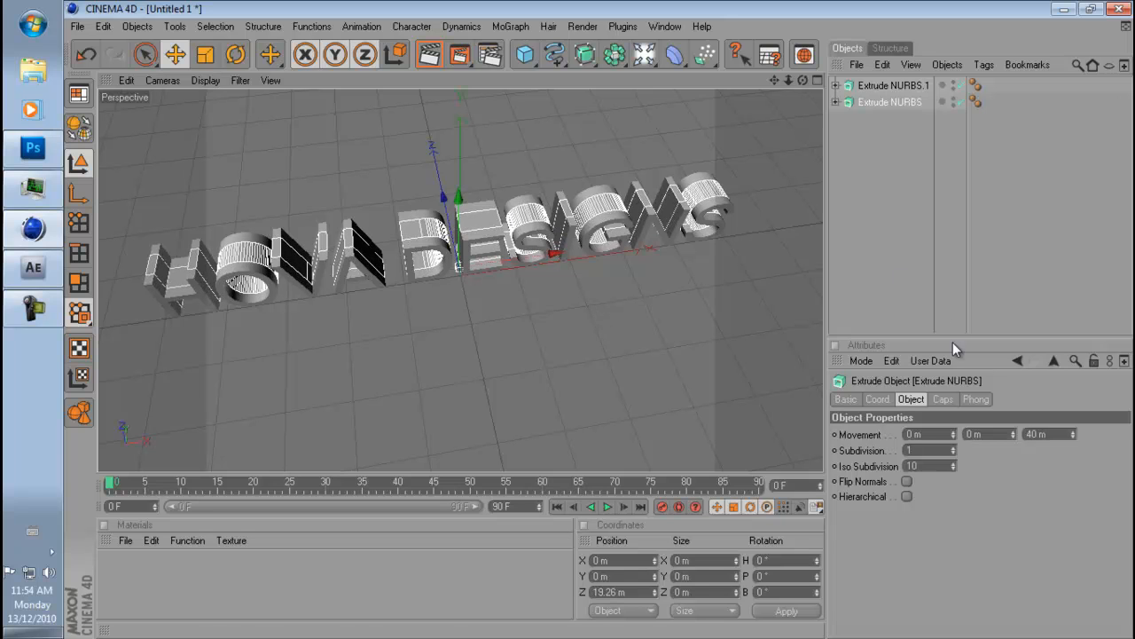
- Give the original Extrude NURBS Fillet Caps at both start and end, each with a 10 m radius
{"action": "left_click", "coordinate": [941, 399]}
{"action": "left_click", "coordinate": [924, 433]}
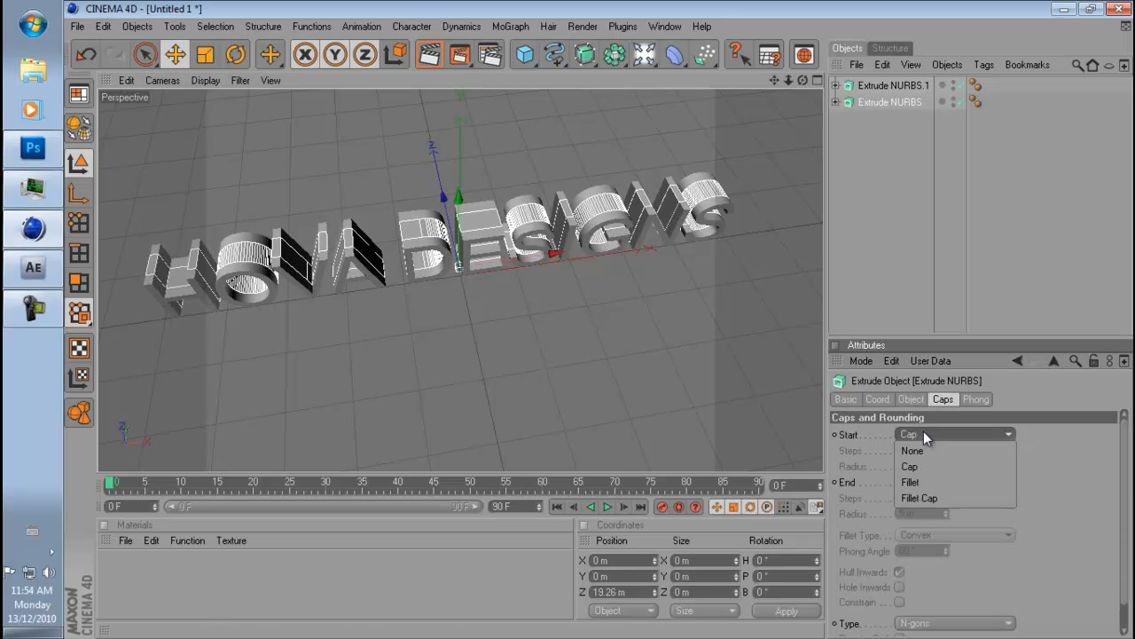
{"action": "left_click", "coordinate": [918, 495]}
{"action": "left_click", "coordinate": [903, 465]}
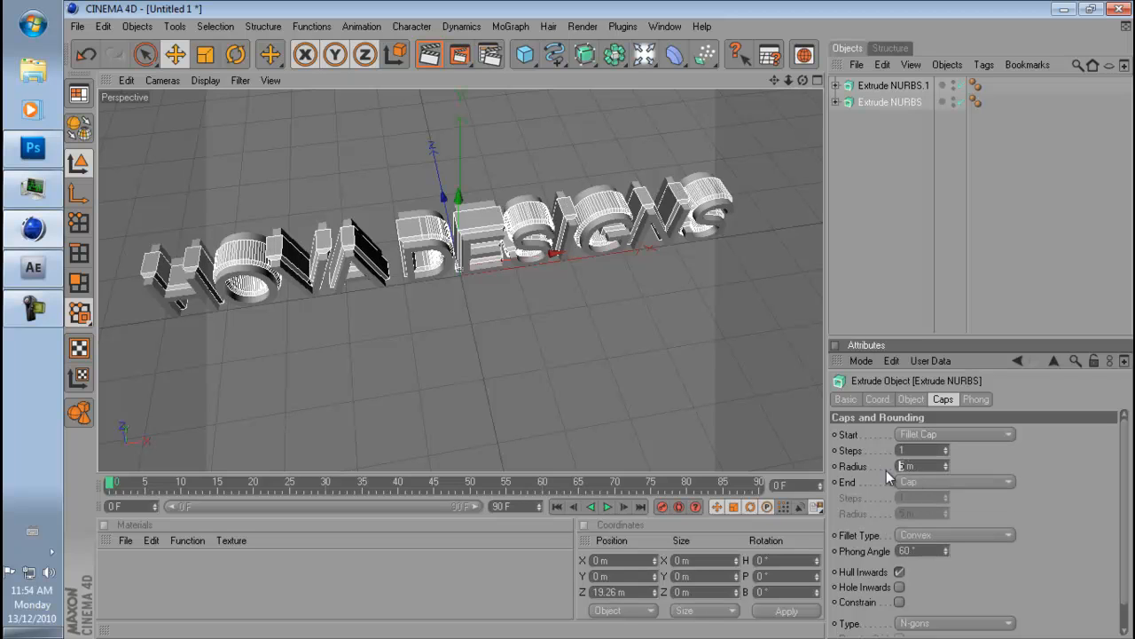
{"action": "type", "text": "10"}
{"action": "left_click", "coordinate": [918, 481]}
{"action": "left_click", "coordinate": [986, 541]}
{"action": "double_click", "coordinate": [905, 513]}
{"action": "type", "text": "10"}
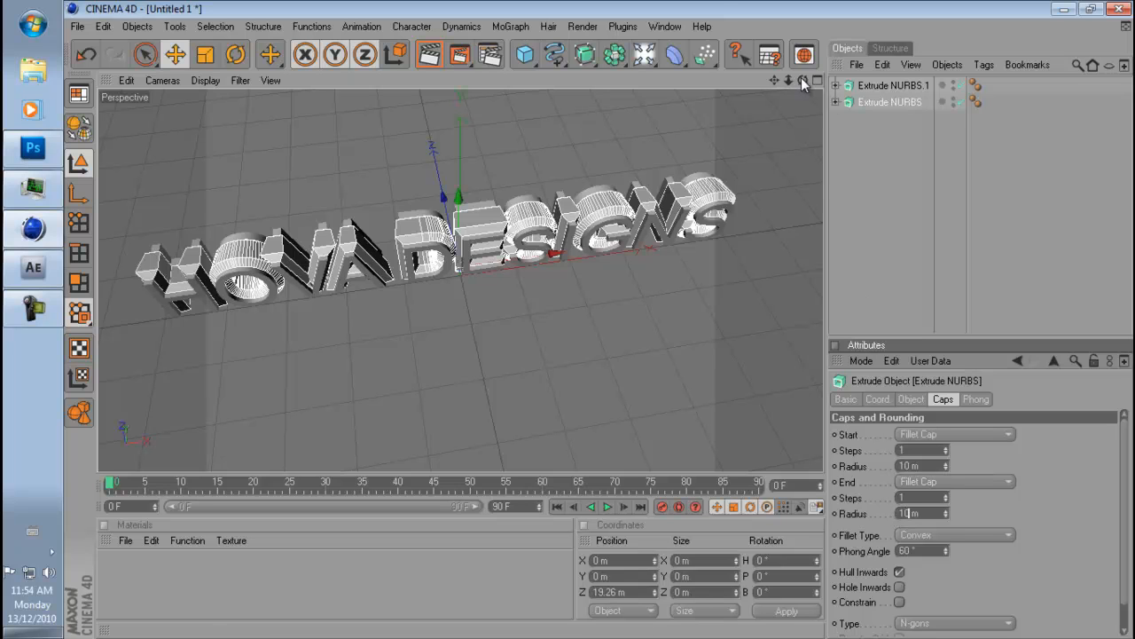
- Create a new material and open it in the Material Editor
{"action": "left_click_drag", "start_coordinate": [611, 397], "coordinate": [601, 318], "text": "alt"}
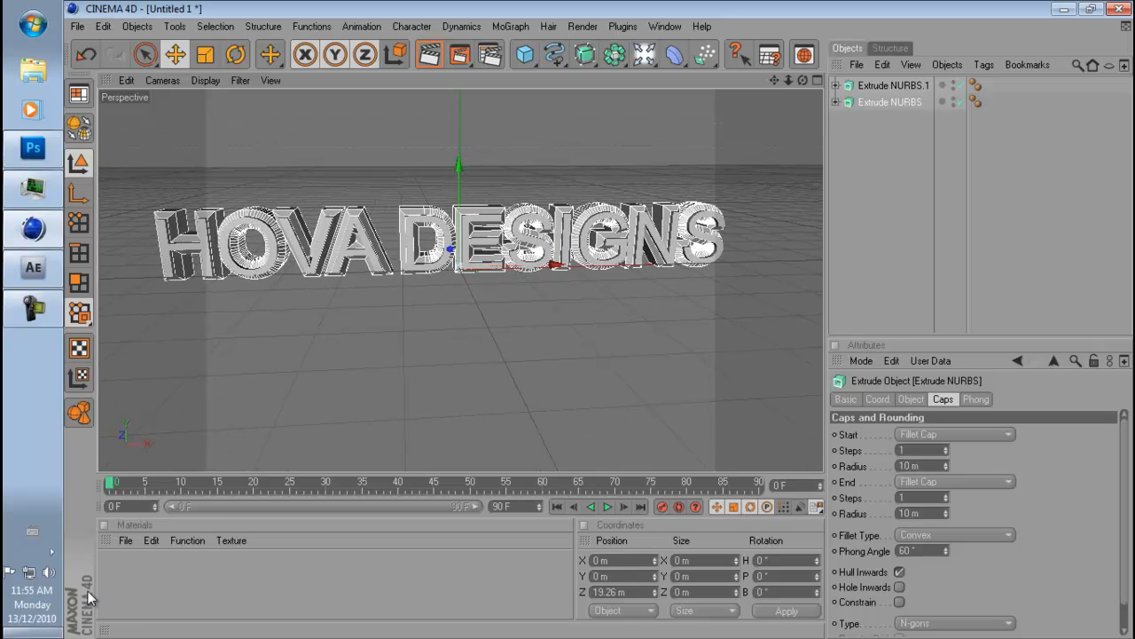
{"action": "double_click", "coordinate": [129, 580]}
{"action": "double_click", "coordinate": [129, 580]}
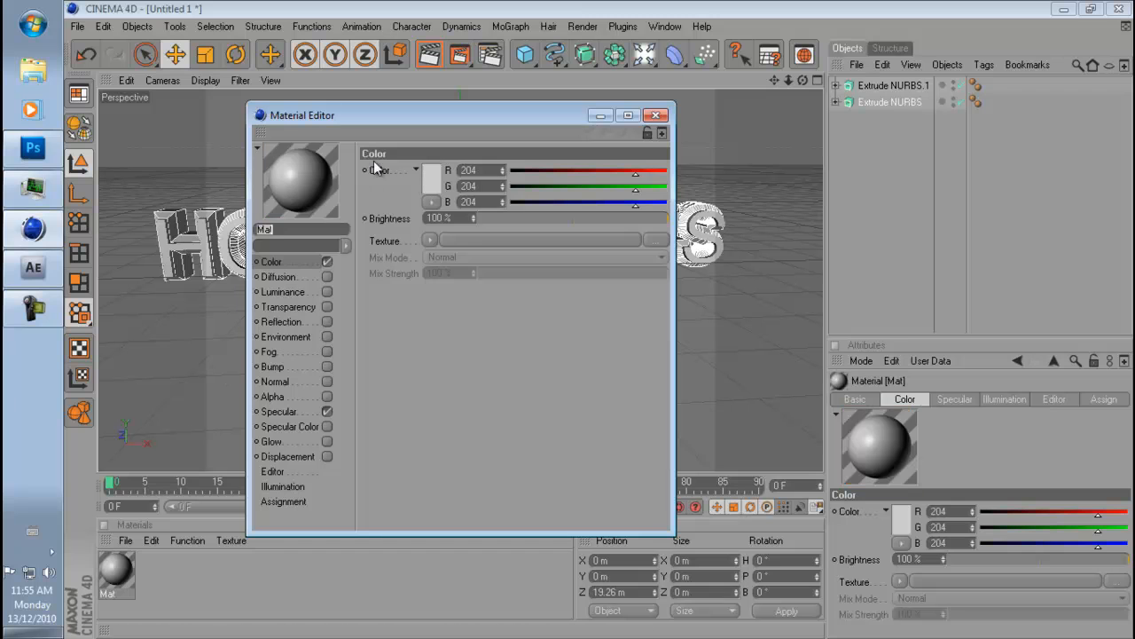
- Enable the material's Luminance at 3% brightness and its Reflection at 26% brightness
{"action": "left_click", "coordinate": [306, 170]}
{"action": "left_click", "coordinate": [327, 307]}
{"action": "left_click", "coordinate": [327, 292]}
{"action": "left_click_drag", "start_coordinate": [475, 217], "coordinate": [476, 218]}
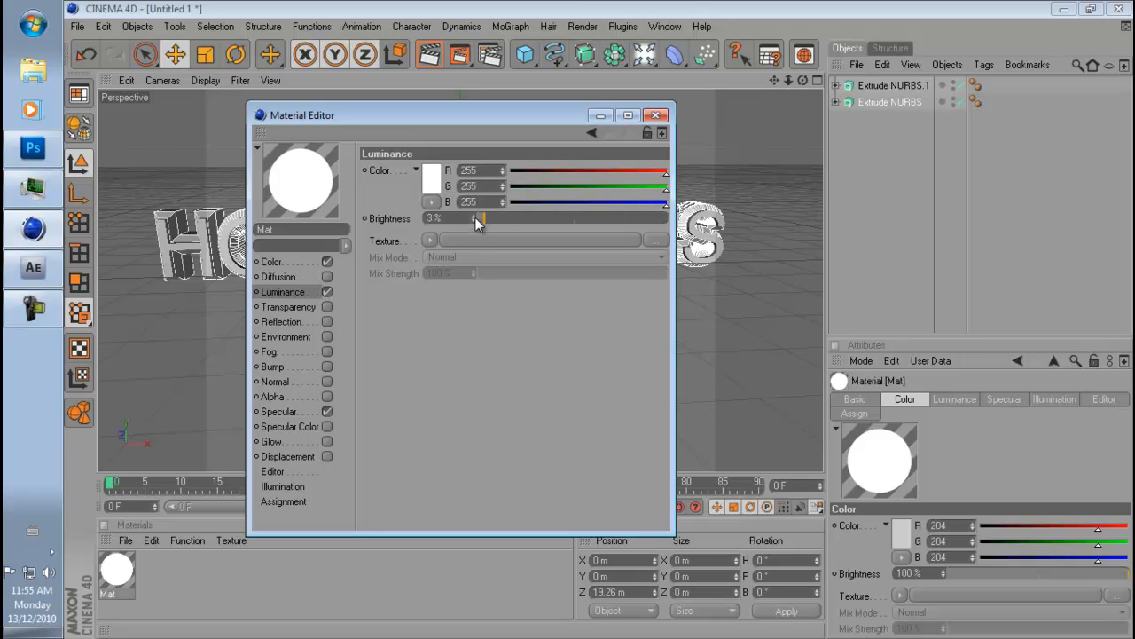
{"action": "left_click", "coordinate": [327, 322]}
{"action": "left_click_drag", "start_coordinate": [475, 218], "coordinate": [476, 219]}
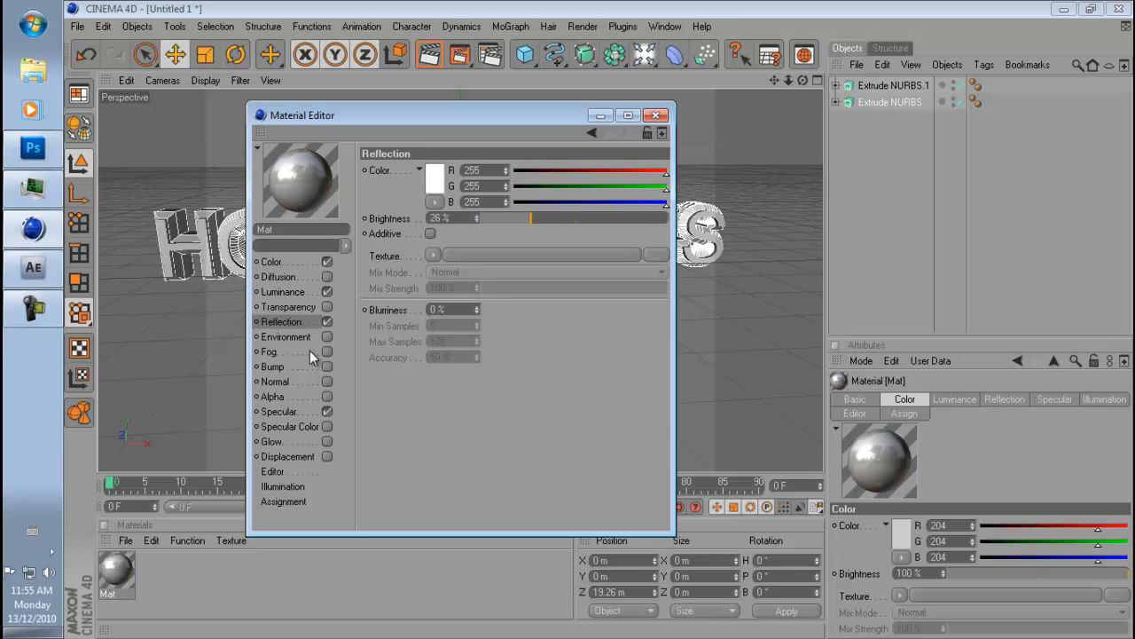
- Set the material's color to red with RGB 238, 17, 17 and close the Material Editor
{"action": "left_click", "coordinate": [272, 263]}
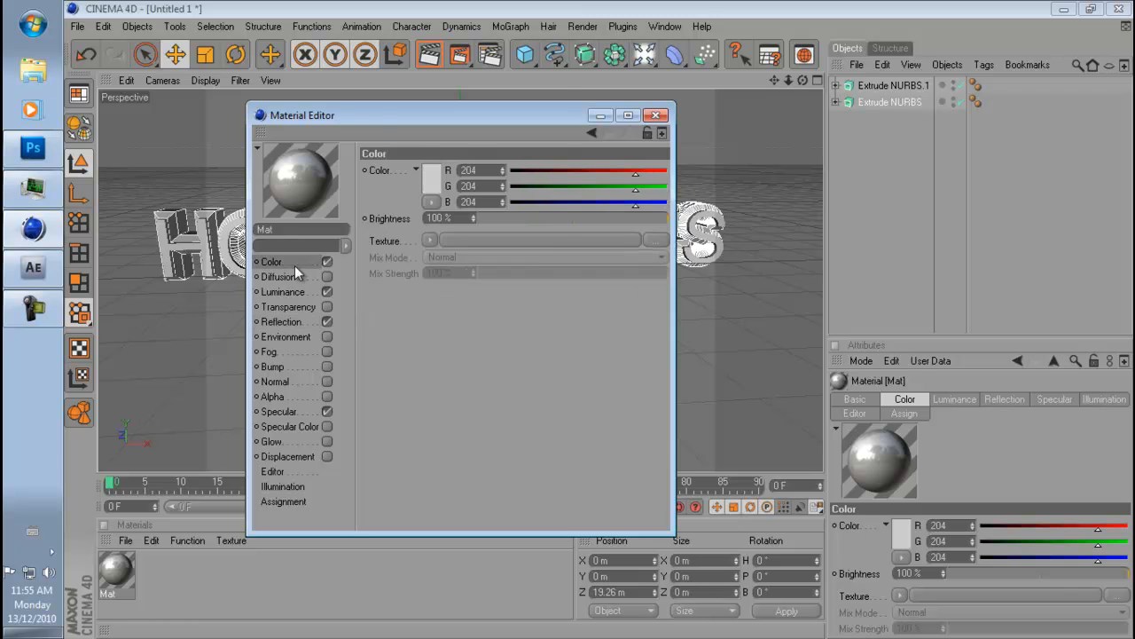
{"action": "left_click", "coordinate": [433, 178]}
{"action": "left_click_drag", "start_coordinate": [419, 167], "coordinate": [438, 148]}
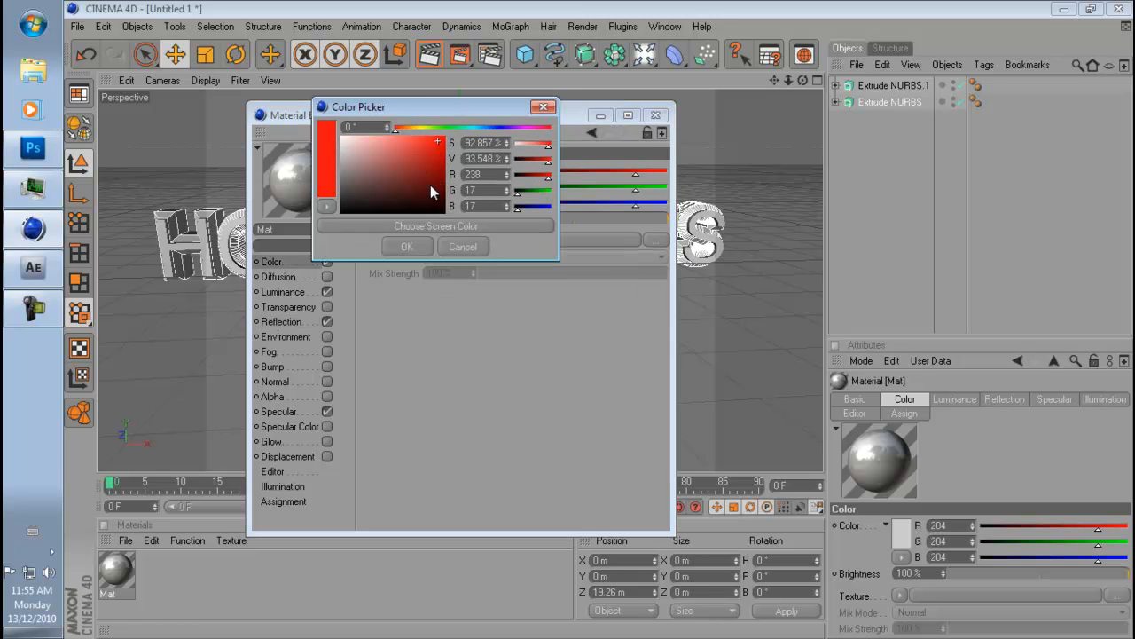
{"action": "left_click", "coordinate": [406, 247]}
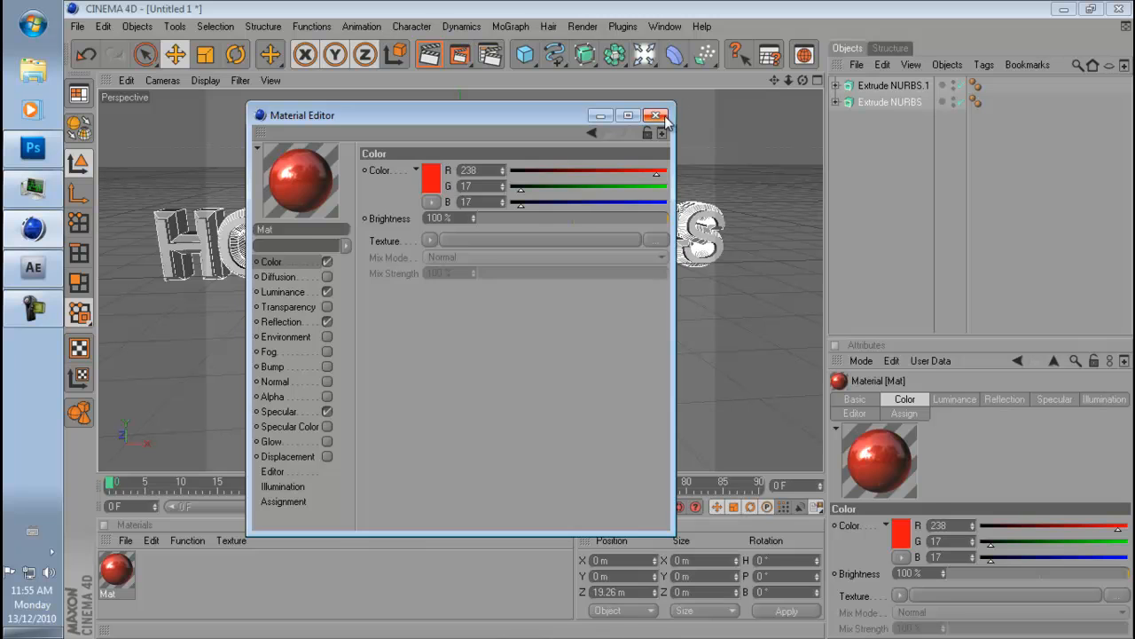
{"action": "left_click", "coordinate": [657, 115]}
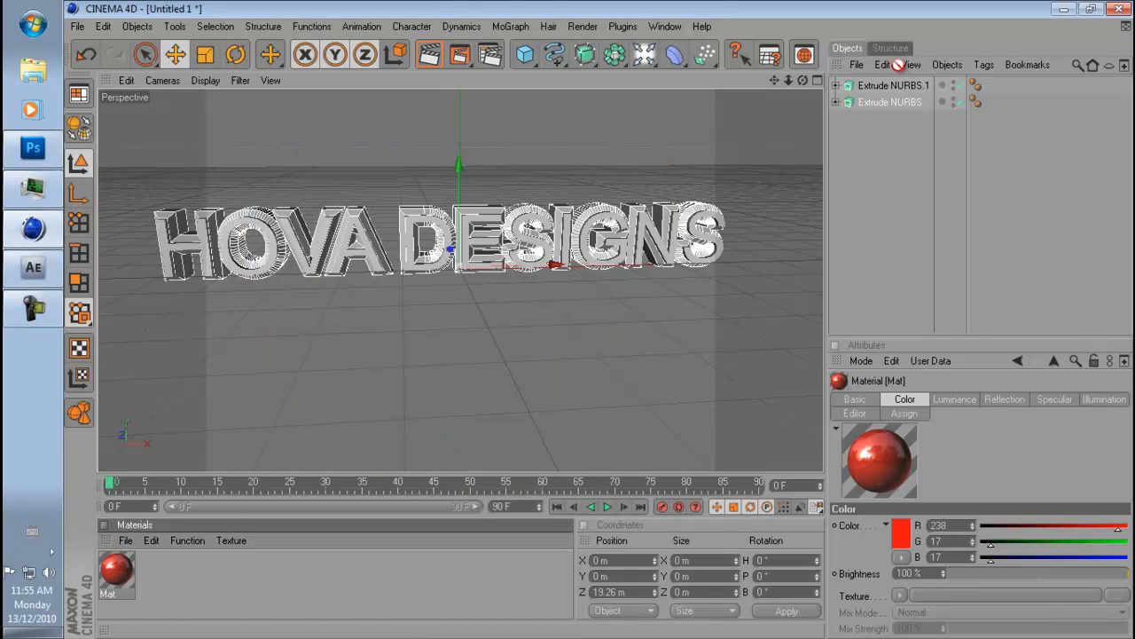
- Apply the red material to Extrude NURBS.1, and create a second material opened in the Material Editor
{"action": "left_click_drag", "start_coordinate": [910, 81], "coordinate": [910, 82]}
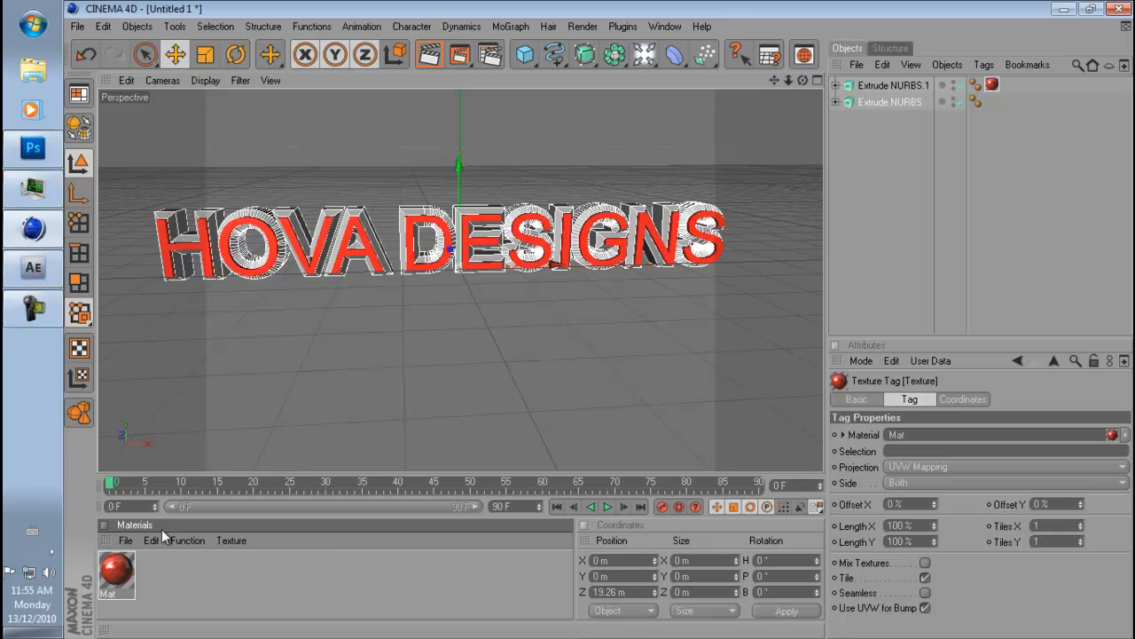
{"action": "left_click", "coordinate": [161, 577]}
{"action": "double_click", "coordinate": [162, 576]}
{"action": "double_click", "coordinate": [118, 574]}
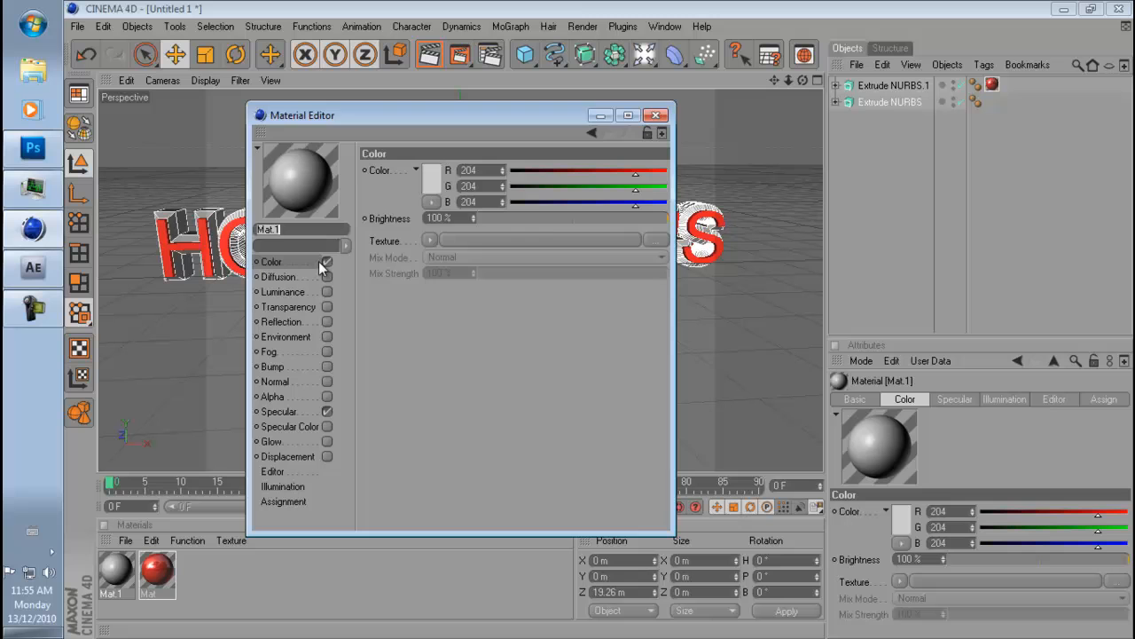
- Set the second material's color to black with RGB 0, 0, 0
{"action": "left_click", "coordinate": [423, 183]}
{"action": "left_click_drag", "start_coordinate": [426, 202], "coordinate": [326, 226]}
{"action": "left_click", "coordinate": [392, 253]}
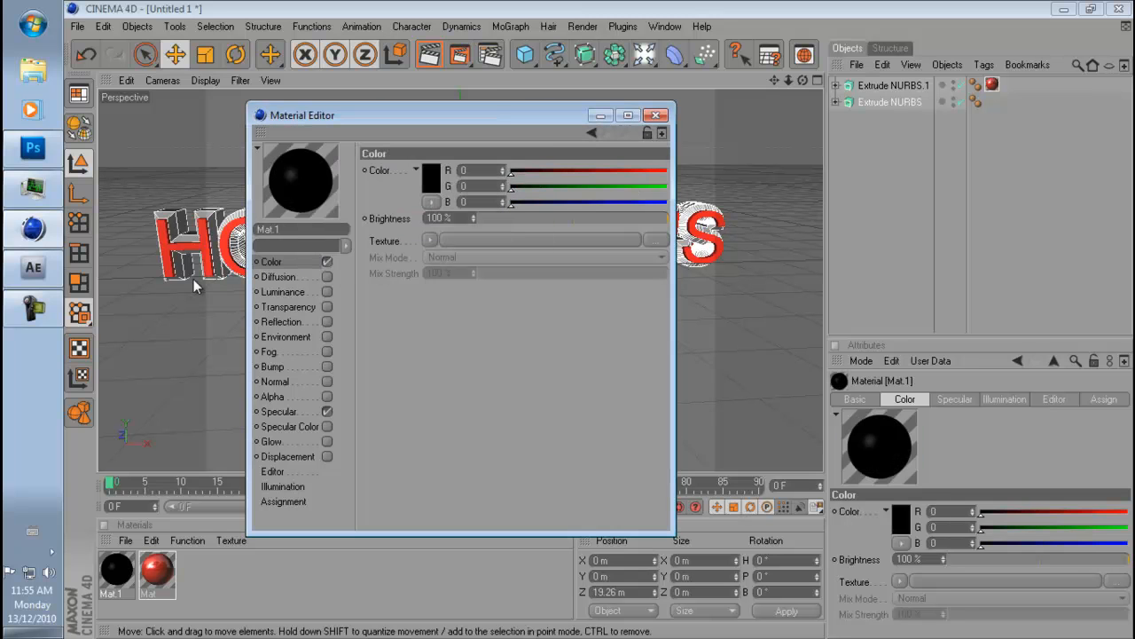
- Enable the black material's Luminance at 2% brightness and its Reflection at 7% brightness
{"action": "left_click", "coordinate": [327, 292]}
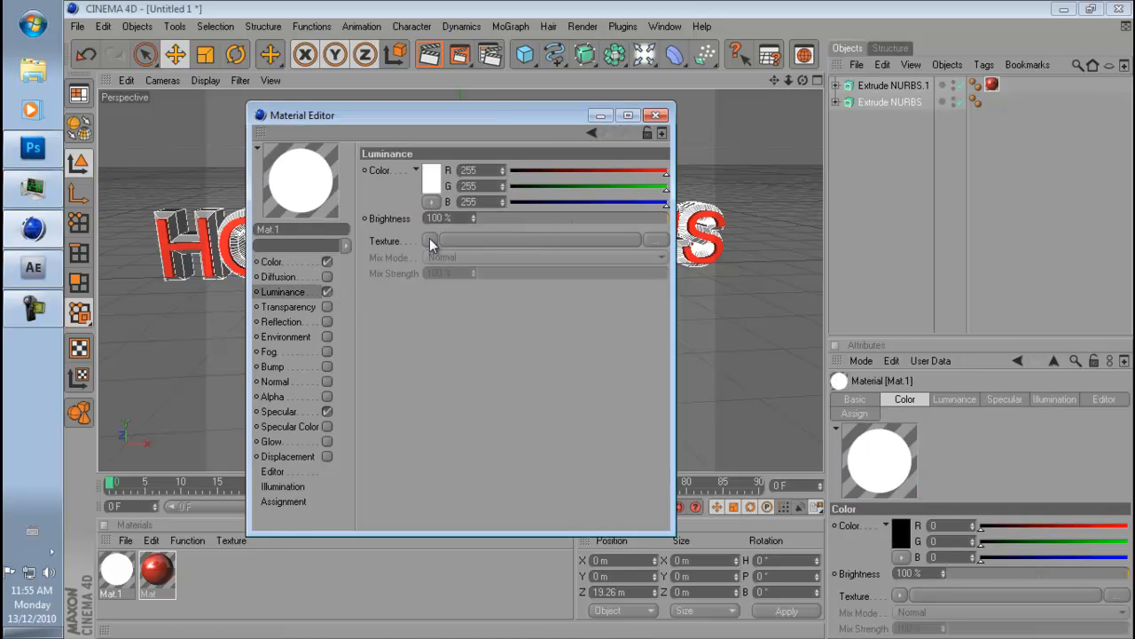
{"action": "left_click_drag", "start_coordinate": [472, 214], "coordinate": [471, 212]}
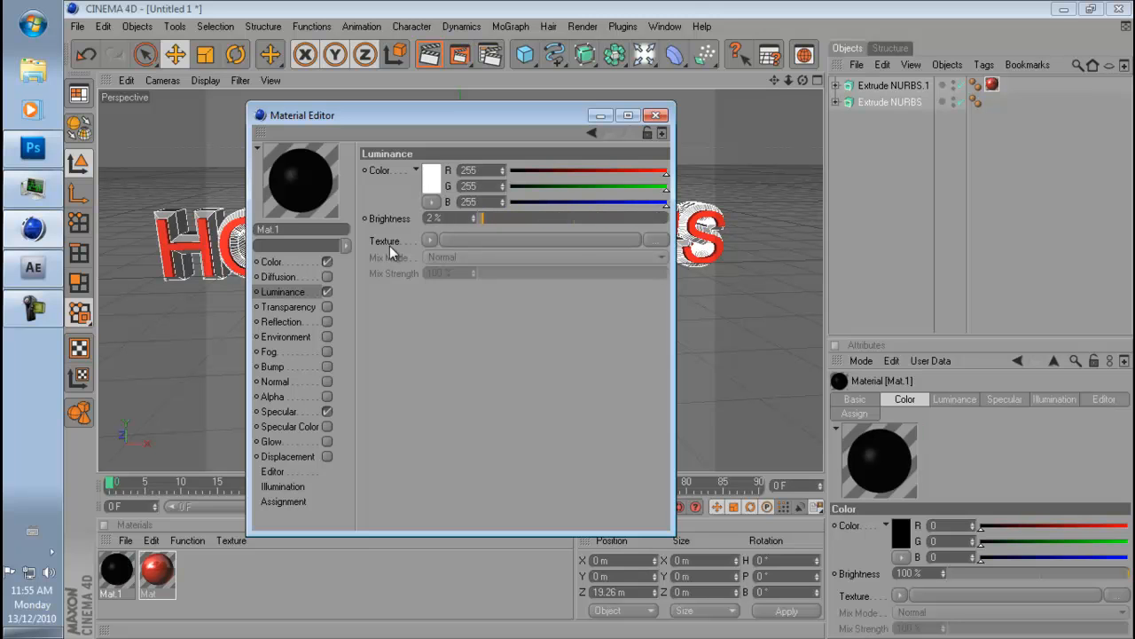
{"action": "left_click", "coordinate": [327, 321]}
{"action": "left_click_drag", "start_coordinate": [477, 219], "coordinate": [477, 222]}
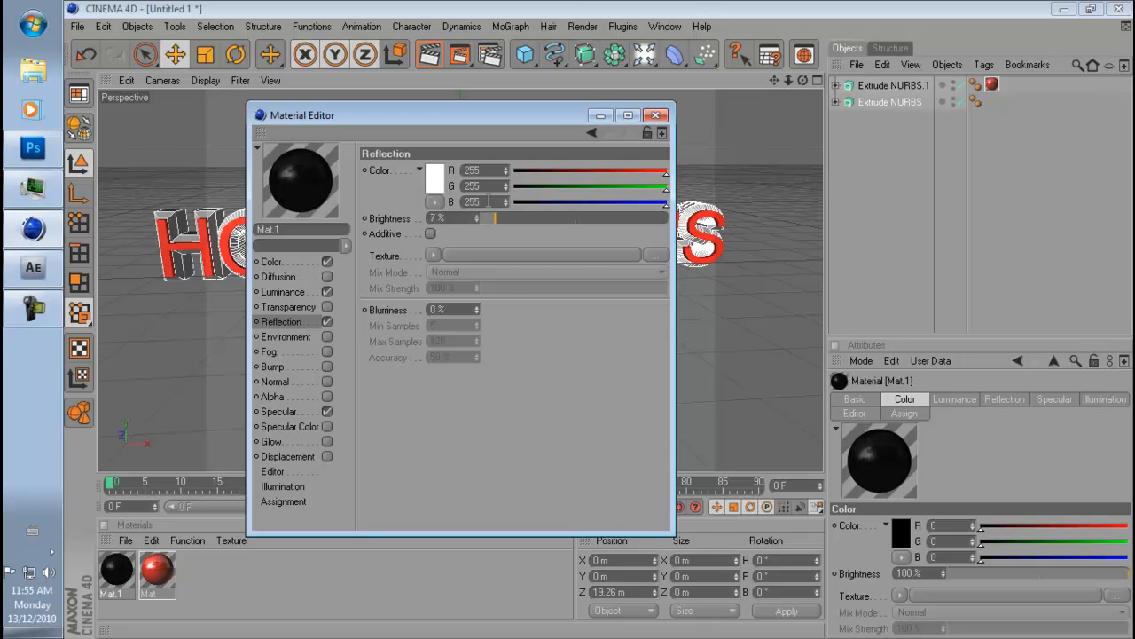
- Apply the black material to the original Extrude NURBS and preview the text with a viewport render
{"action": "left_click", "coordinate": [656, 116]}
{"action": "left_click_drag", "start_coordinate": [121, 566], "coordinate": [975, 101]}
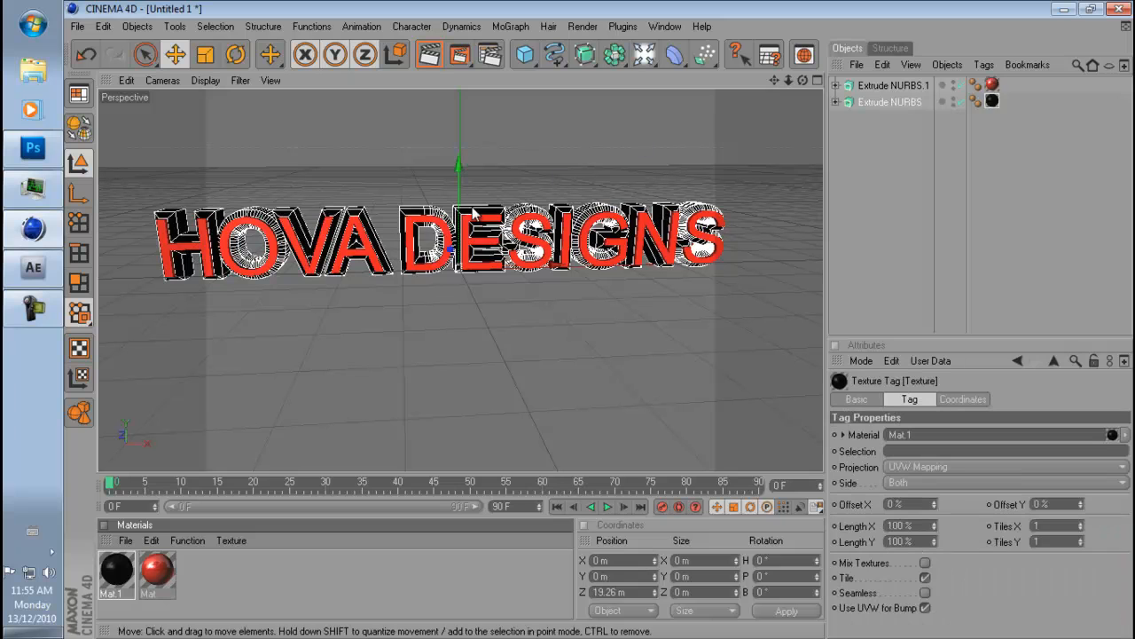
{"action": "left_click", "coordinate": [452, 56]}
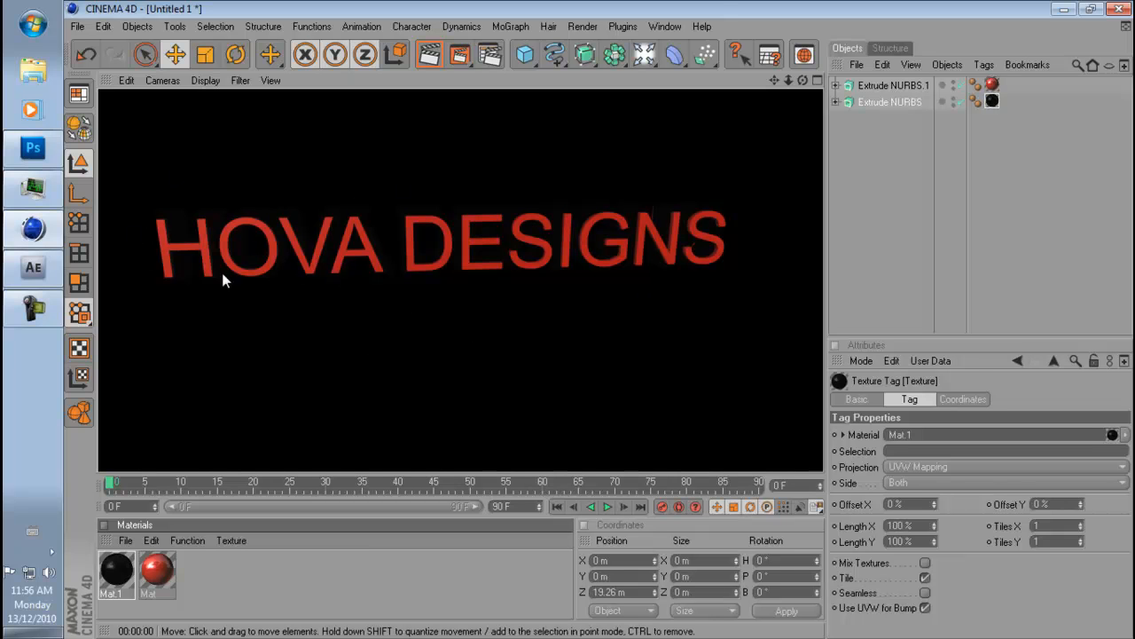
{"action": "left_click", "coordinate": [602, 235]}
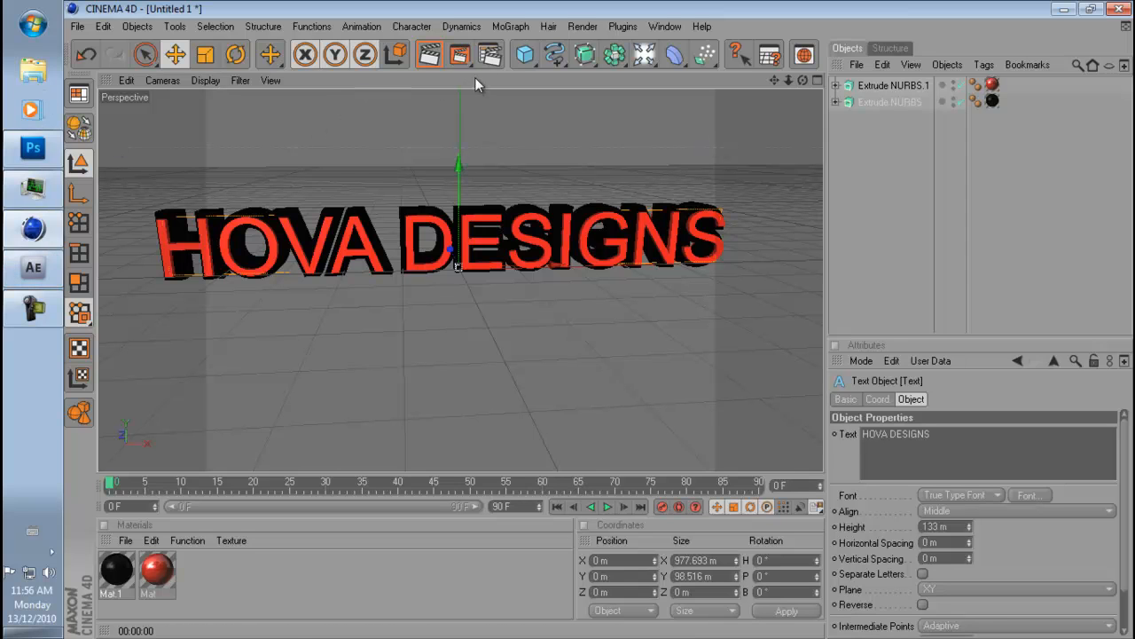
- Set the render output size to 1280 pixels wide and 720 pixels high
{"action": "left_click", "coordinate": [498, 60]}
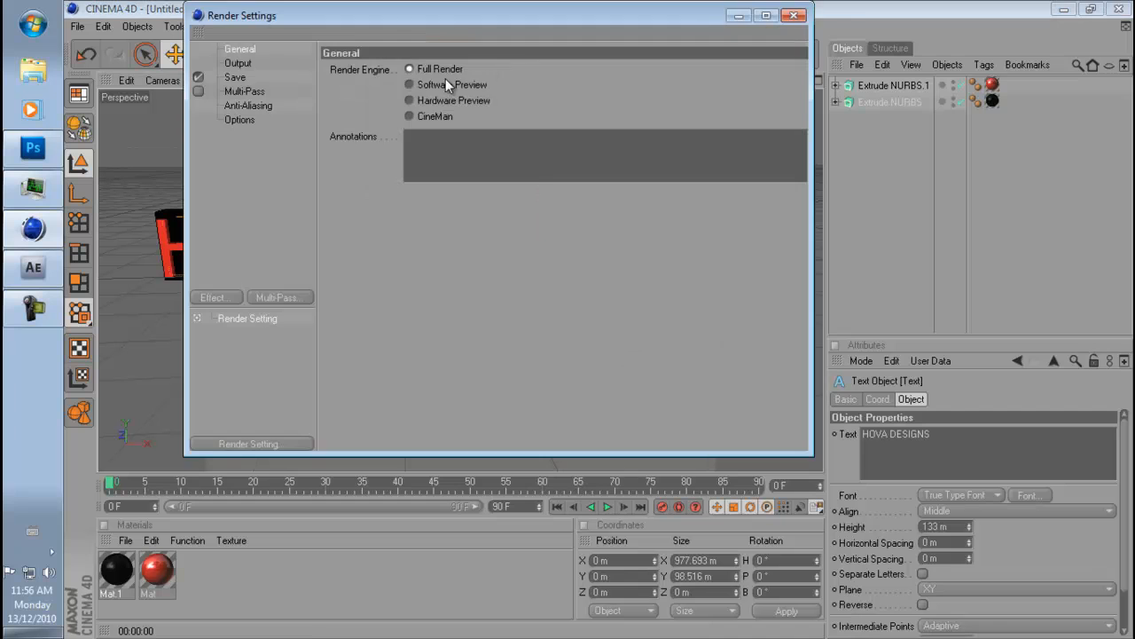
{"action": "left_click_drag", "start_coordinate": [352, 18], "coordinate": [489, 72]}
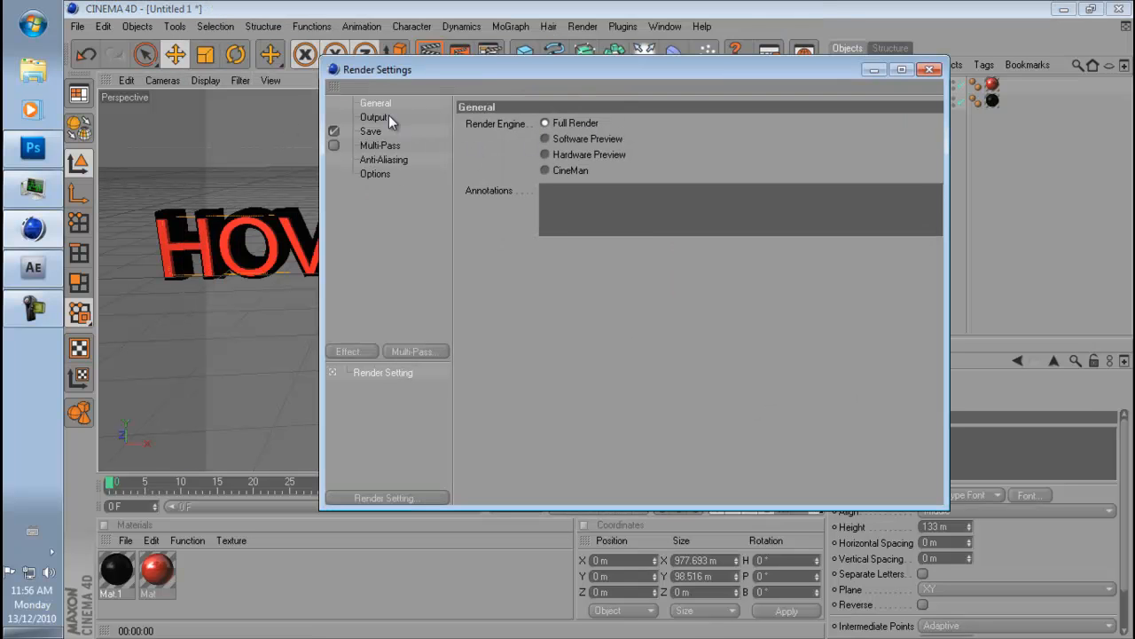
{"action": "left_click", "coordinate": [386, 117]}
{"action": "left_click", "coordinate": [476, 123]}
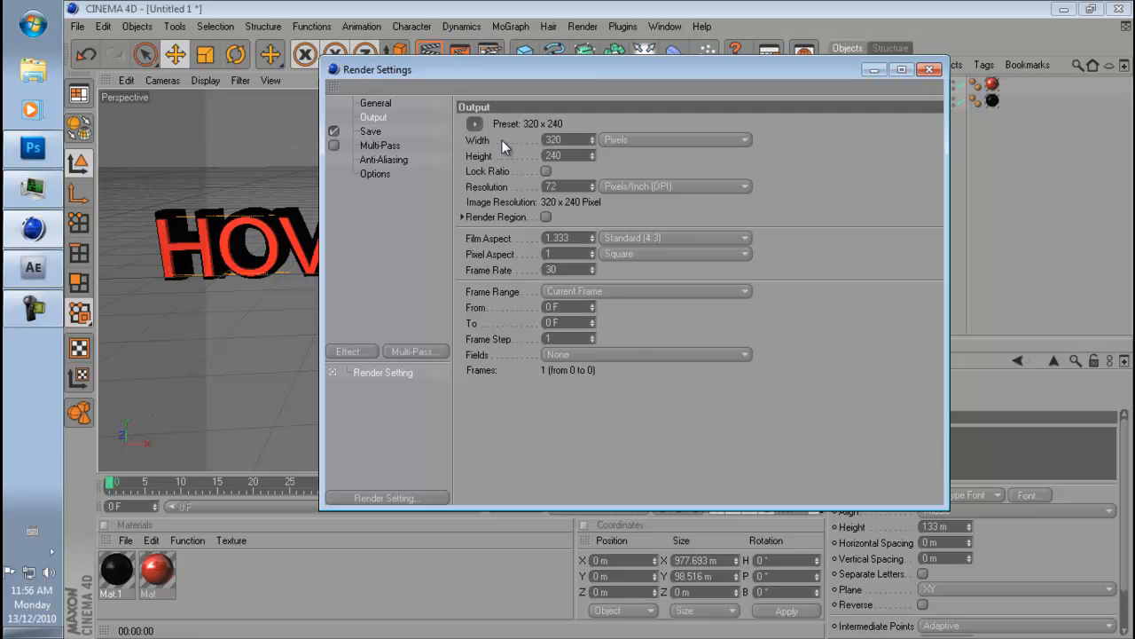
{"action": "left_click", "coordinate": [476, 125]}
{"action": "double_click", "coordinate": [569, 137]}
{"action": "type", "text": "80"}
{"action": "key", "text": "Tab"}
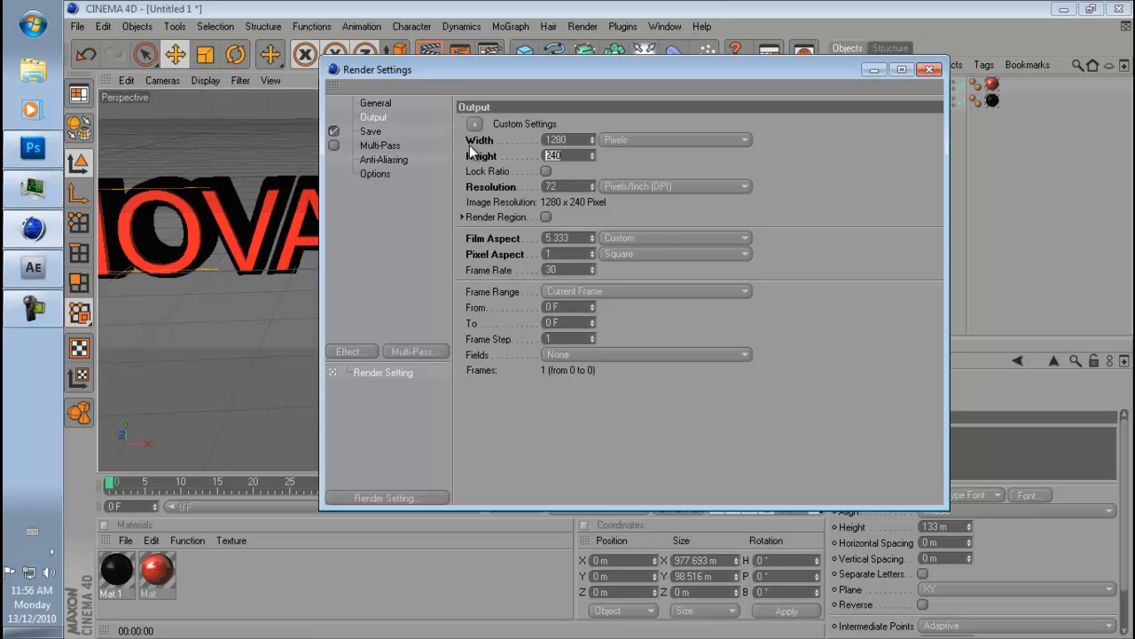
{"action": "type", "text": "720"}
- Enable the Alpha Channel and choose PNG as the save format, closing the Render Settings
{"action": "left_click", "coordinate": [371, 131]}
{"action": "left_click", "coordinate": [554, 217]}
{"action": "left_click", "coordinate": [587, 171]}
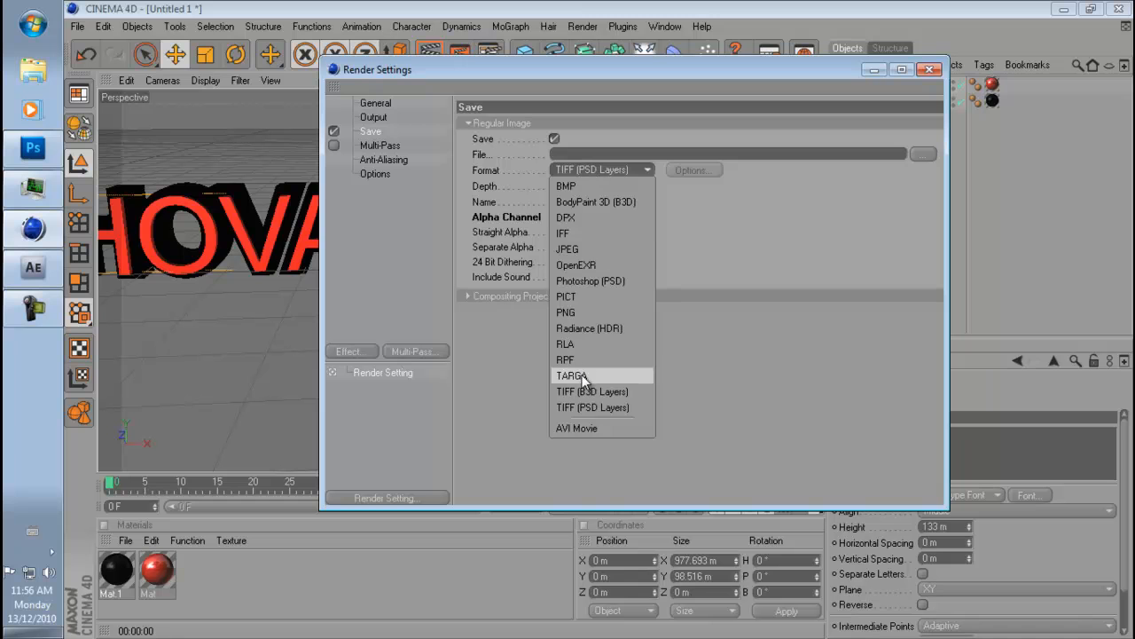
{"action": "left_click", "coordinate": [582, 311]}
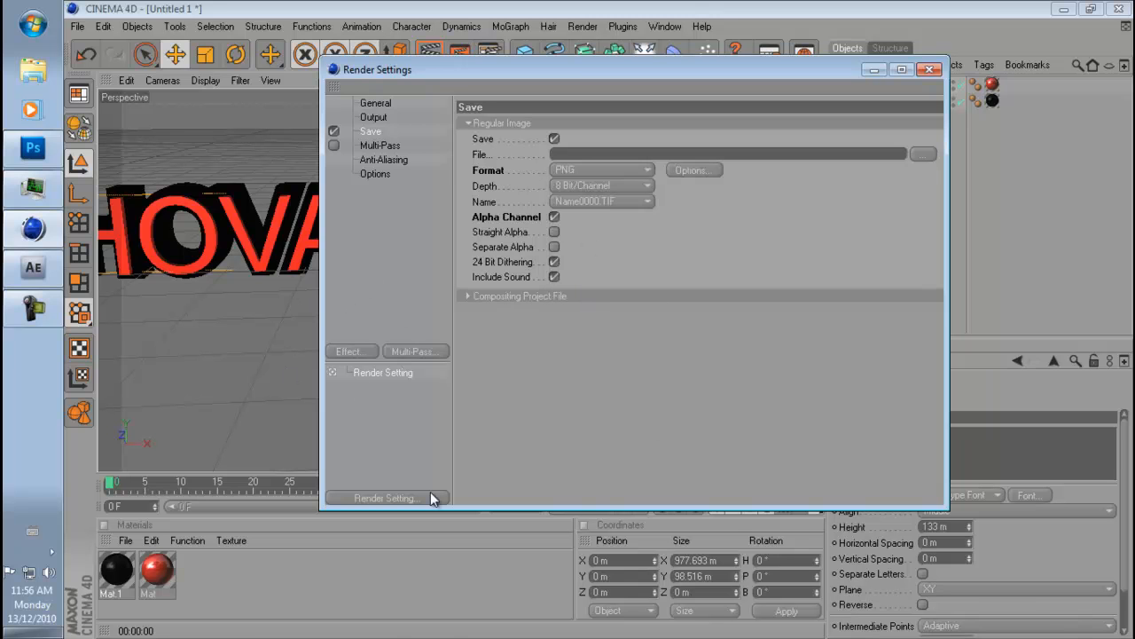
{"action": "left_click", "coordinate": [930, 70]}
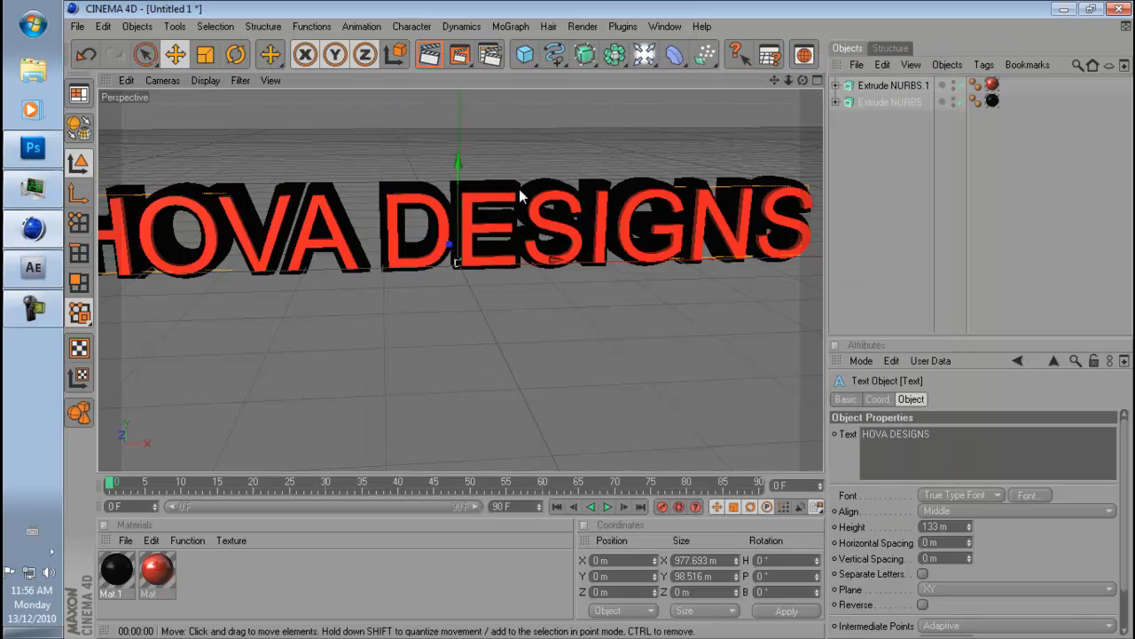
- Render the text to the Picture Viewer and save it as a PNG still with alpha channel on the Desktop, named hovad
{"action": "left_click", "coordinate": [461, 56]}
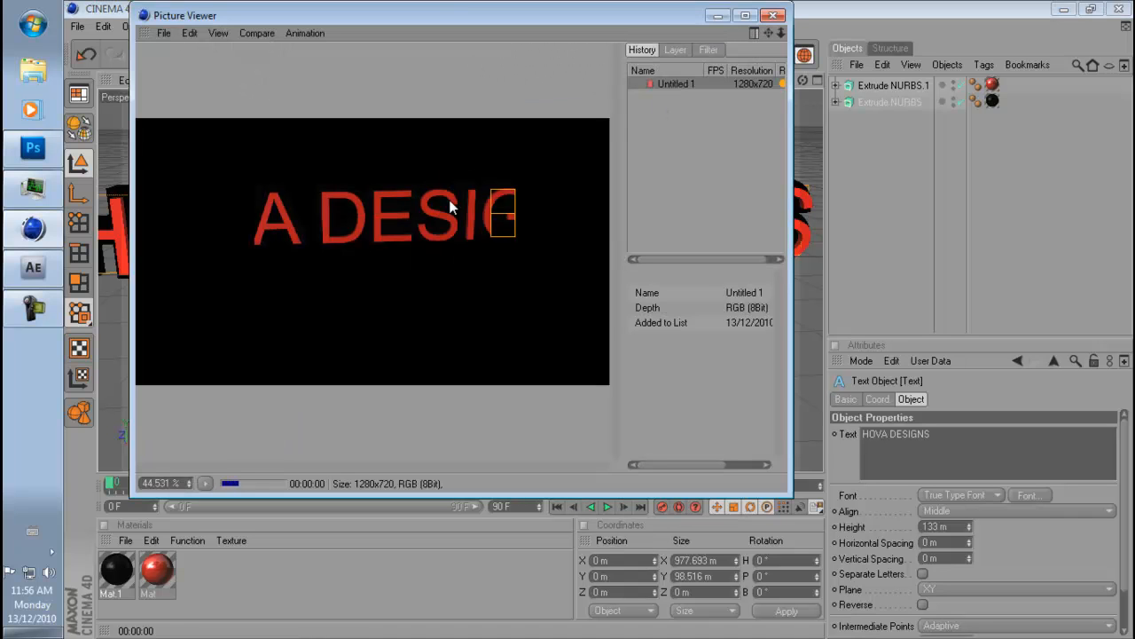
{"action": "left_click", "coordinate": [164, 35]}
{"action": "left_click", "coordinate": [181, 75]}
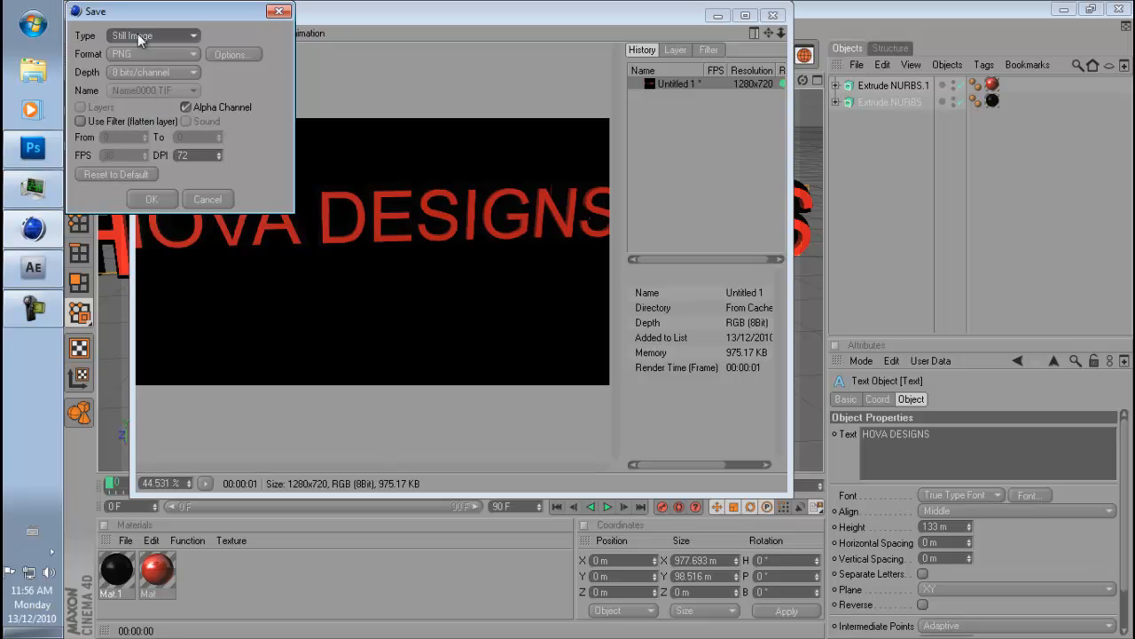
{"action": "left_click", "coordinate": [152, 200]}
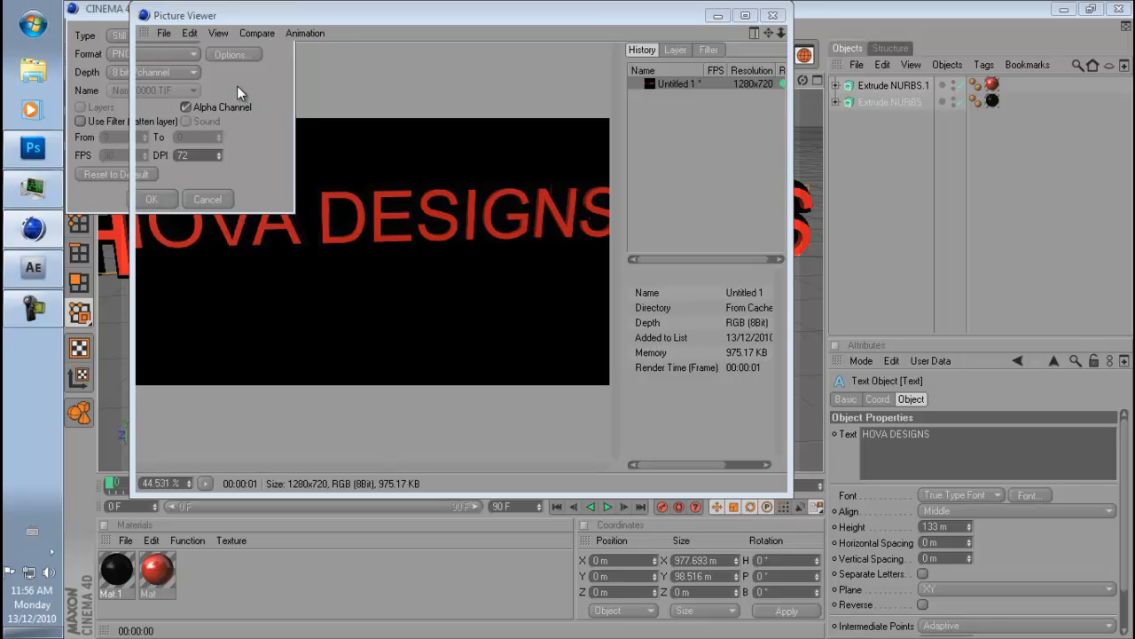
{"action": "left_click", "coordinate": [175, 121]}
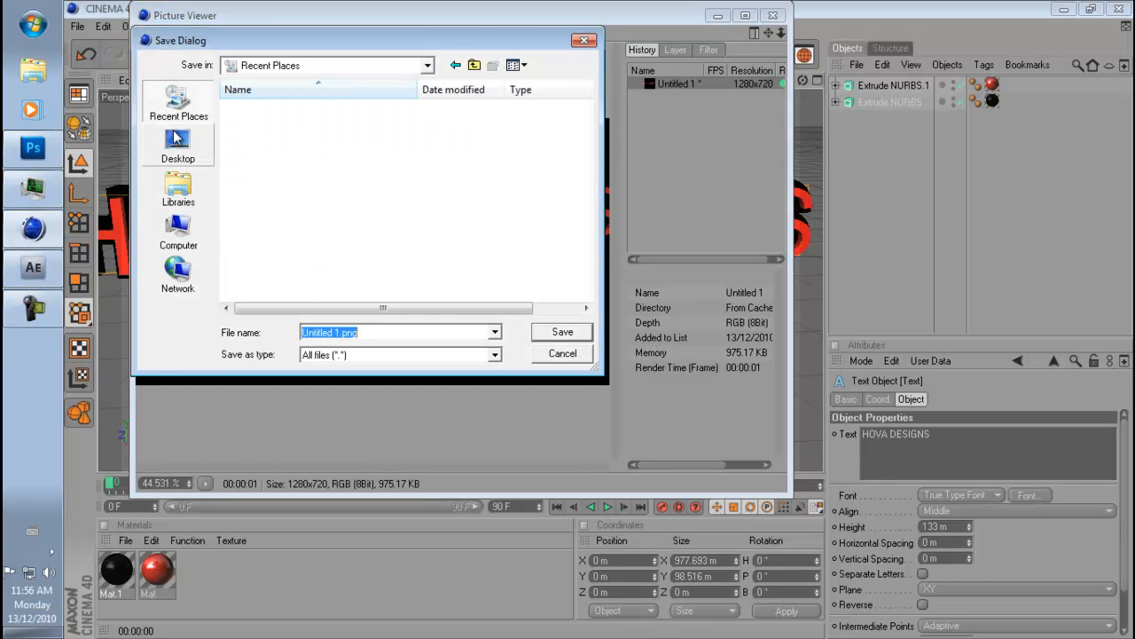
{"action": "left_click", "coordinate": [178, 147]}
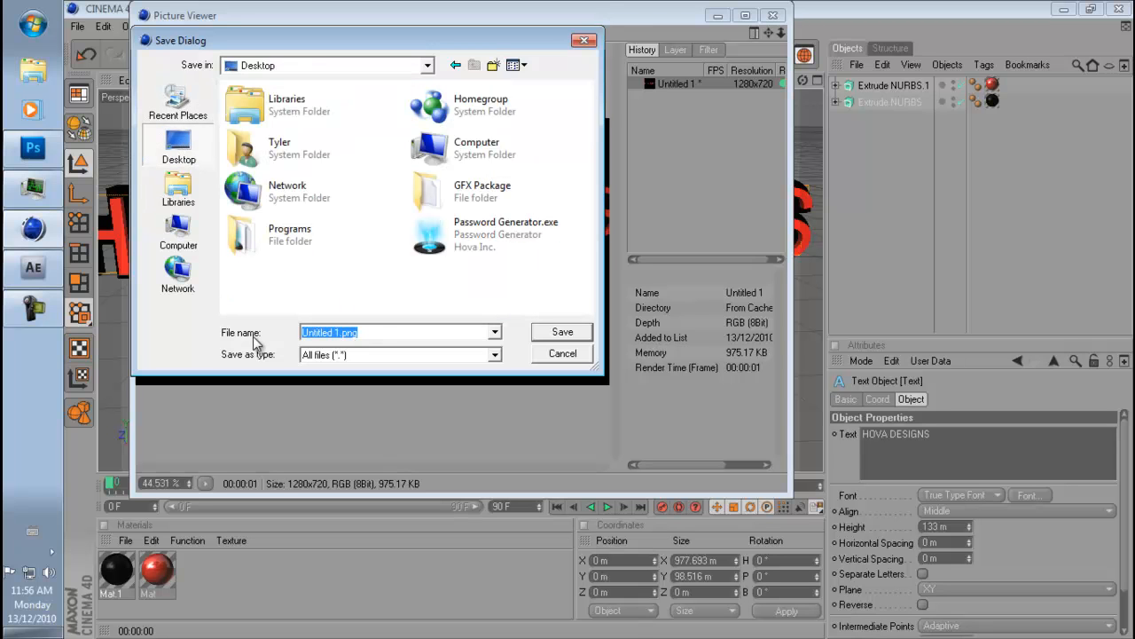
{"action": "type", "text": "hova"}
{"action": "key", "text": "Return"}
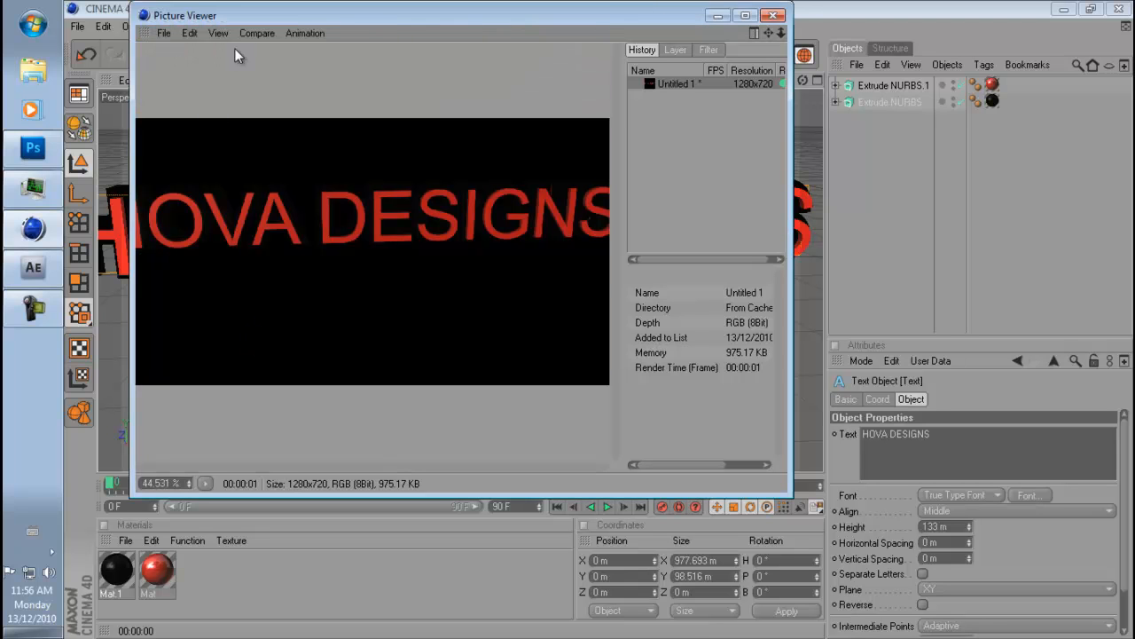
{"action": "left_click", "coordinate": [774, 15]}
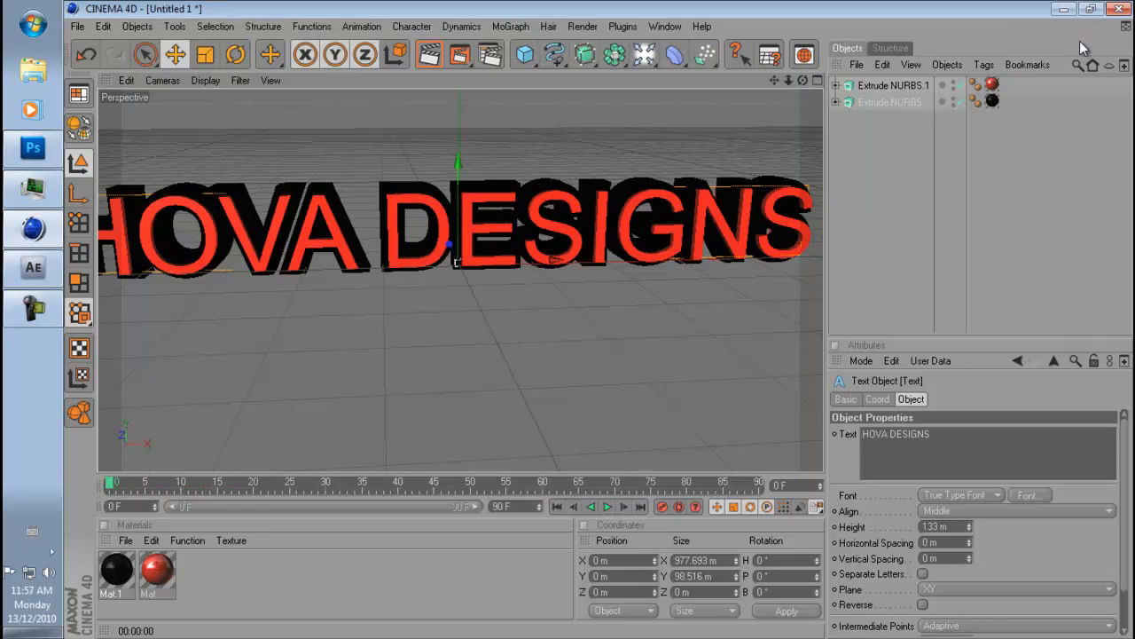
- Quit CINEMA 4D without saving the project, and minimize the Photoshop and After Effects windows to reveal the desktop
{"action": "left_click", "coordinate": [1119, 9]}
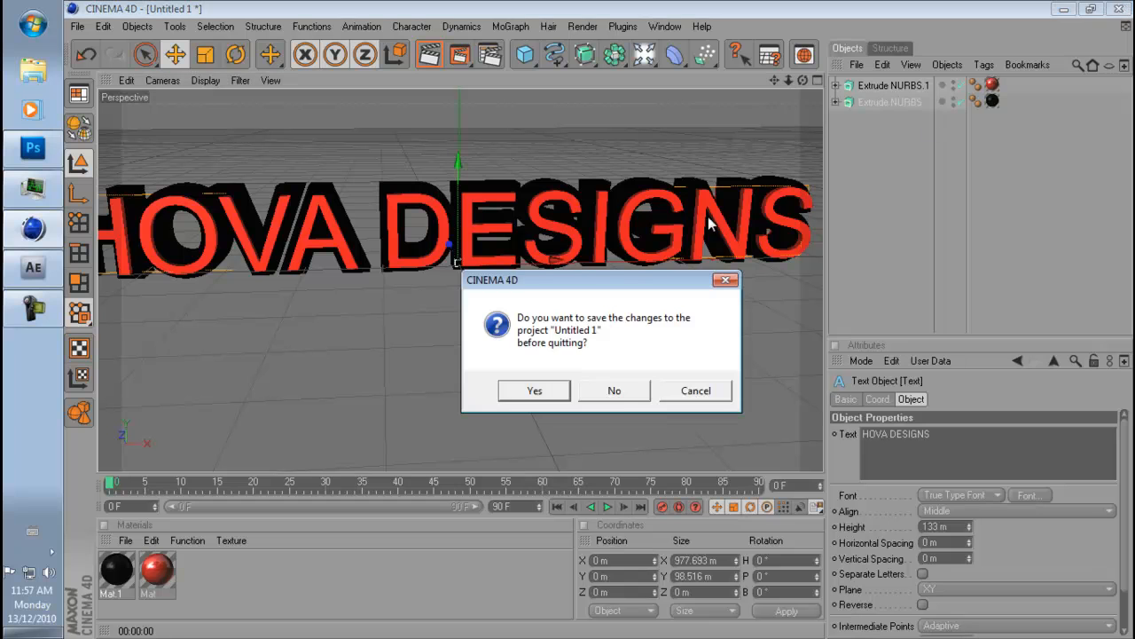
{"action": "left_click", "coordinate": [615, 391]}
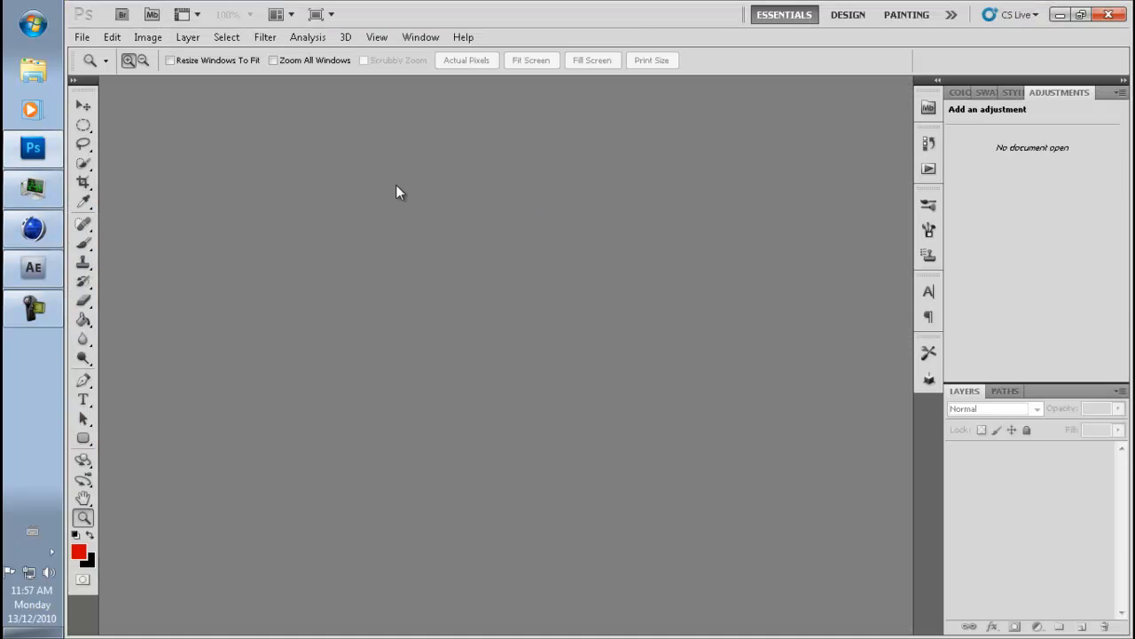
{"action": "left_click", "coordinate": [1107, 14]}
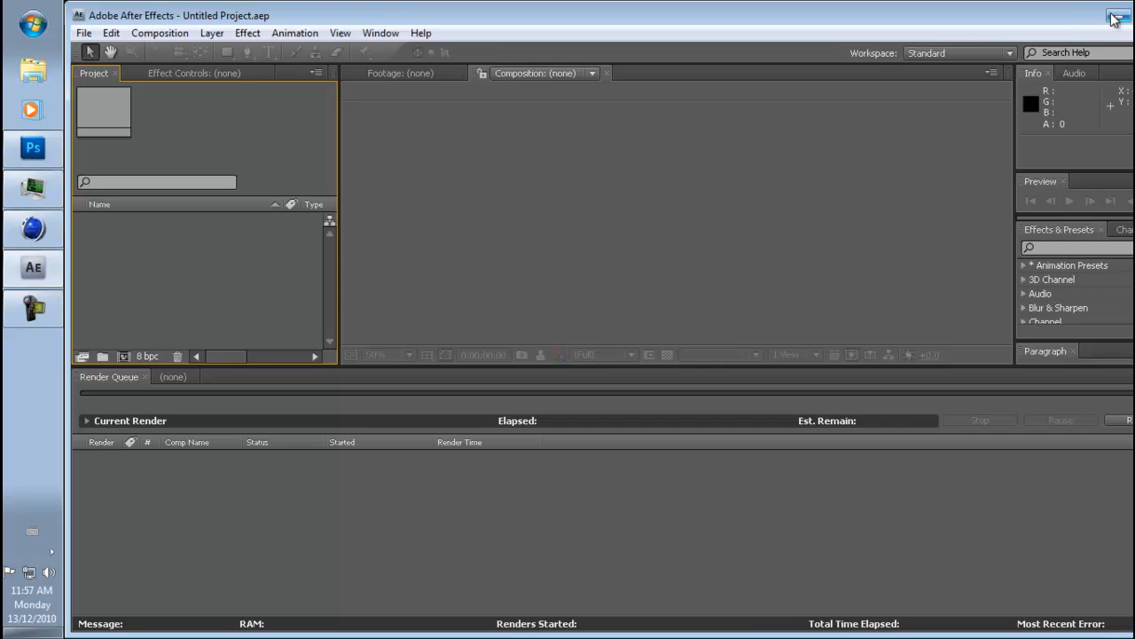
{"action": "left_click", "coordinate": [1117, 11]}
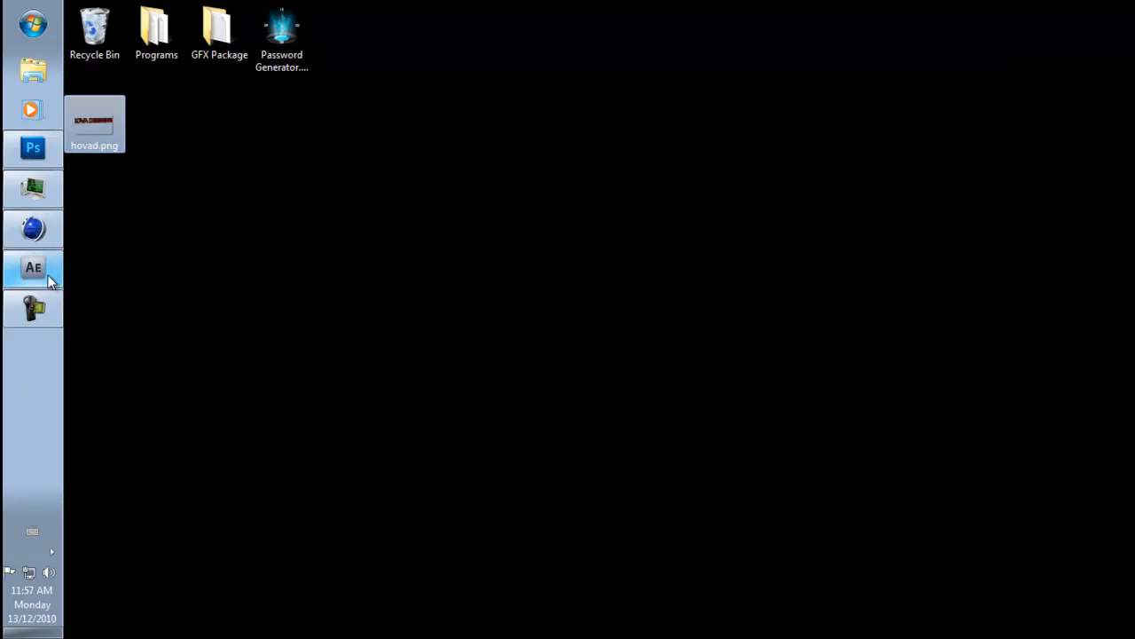
{"action": "left_click", "coordinate": [130, 235]}
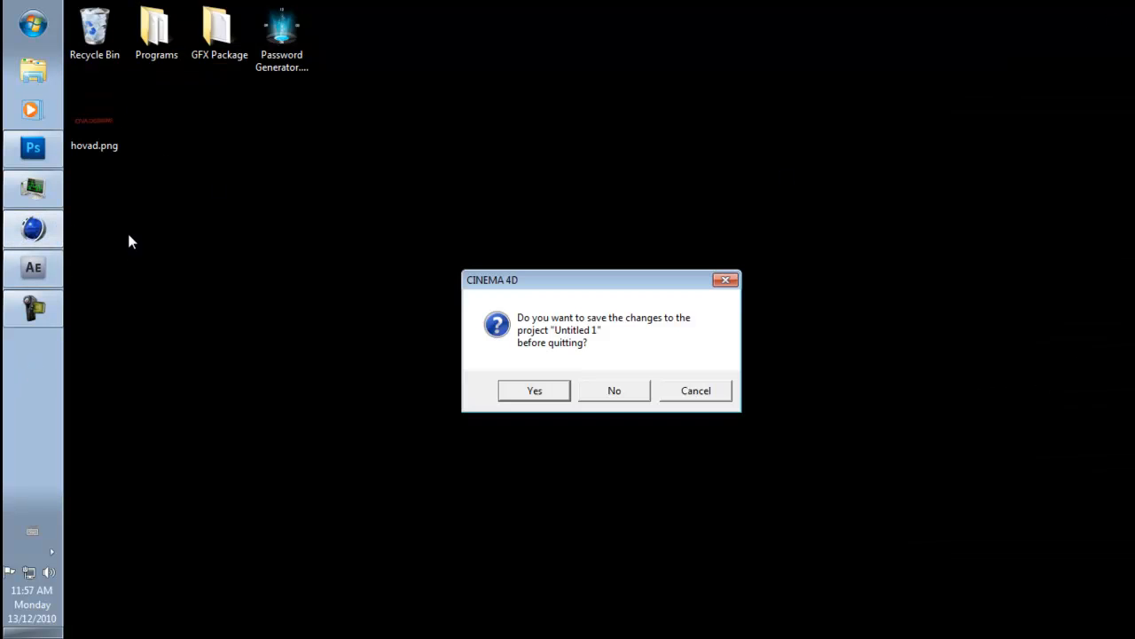
{"action": "left_click", "coordinate": [620, 391]}
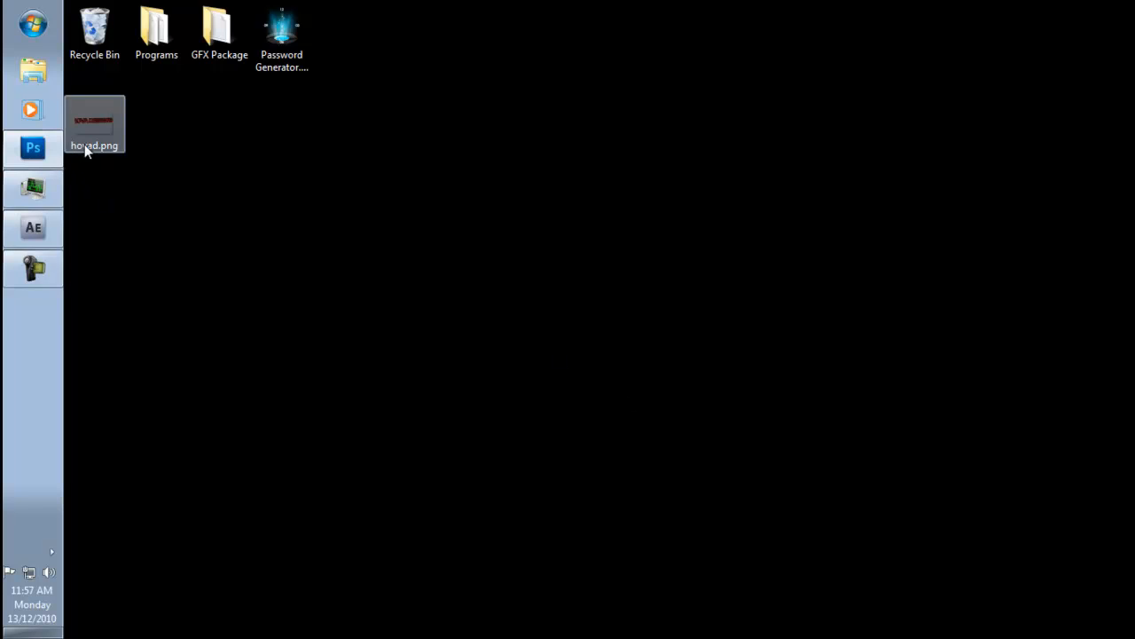
- Open hovad.png from the desktop in Photoshop, dismissing the CINEMA 4D error dialog
{"action": "left_click", "coordinate": [47, 154]}
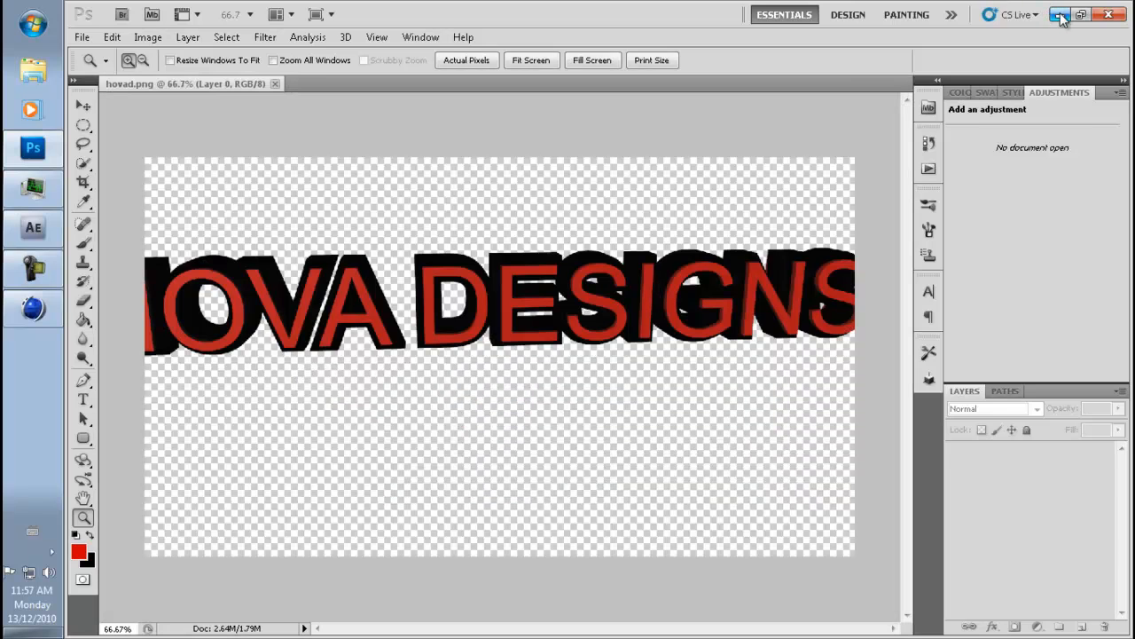
{"action": "left_click", "coordinate": [1060, 14]}
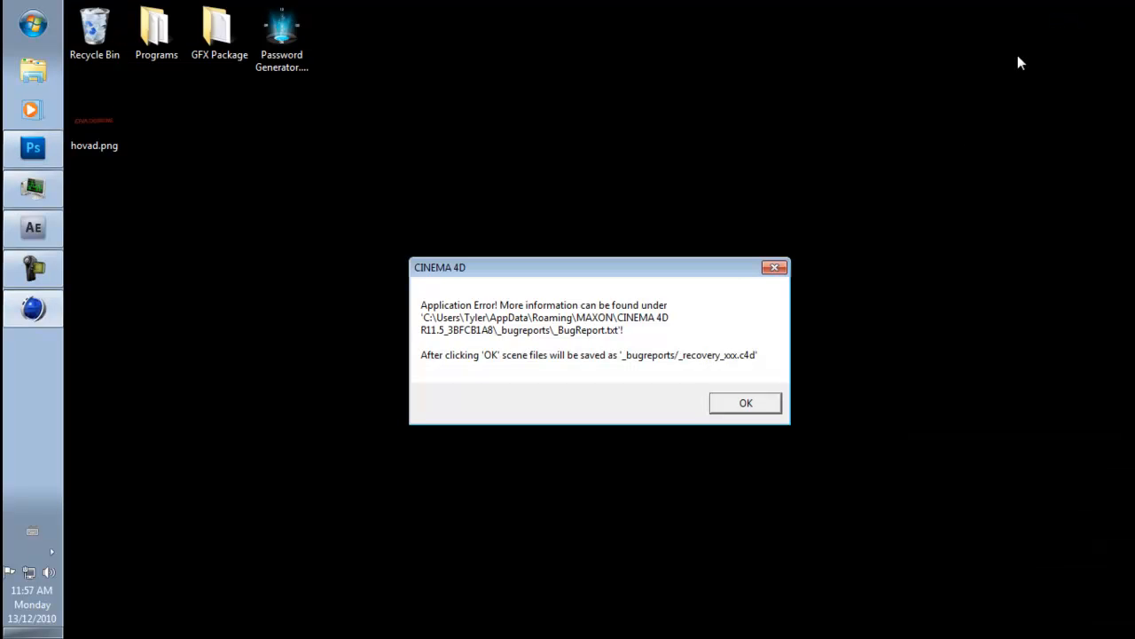
{"action": "left_click", "coordinate": [714, 404]}
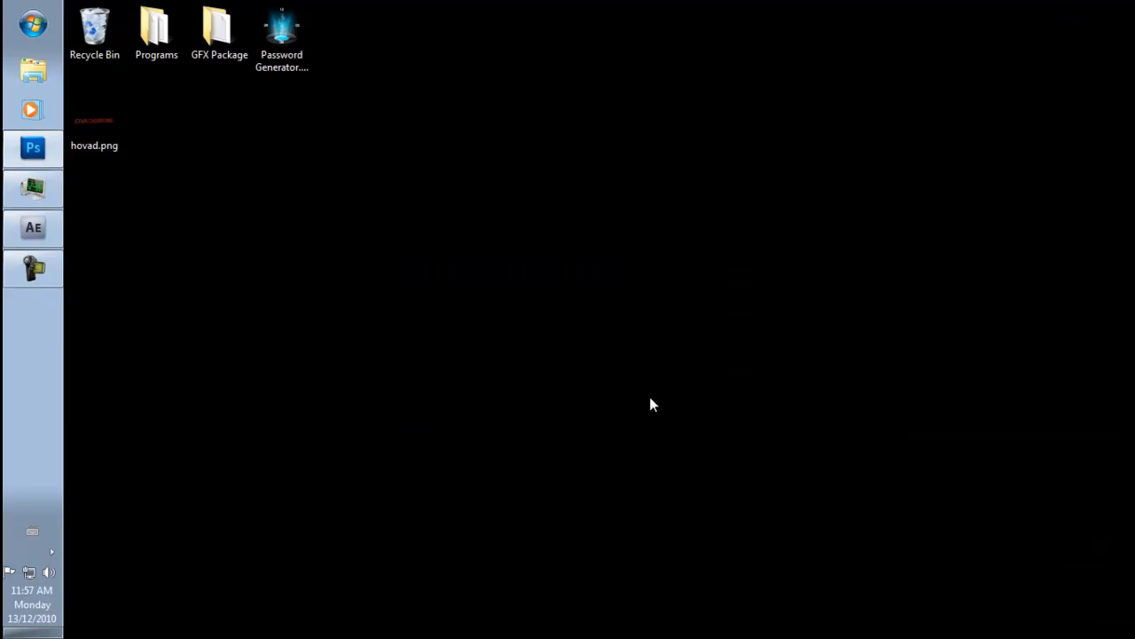
{"action": "left_click", "coordinate": [57, 142]}
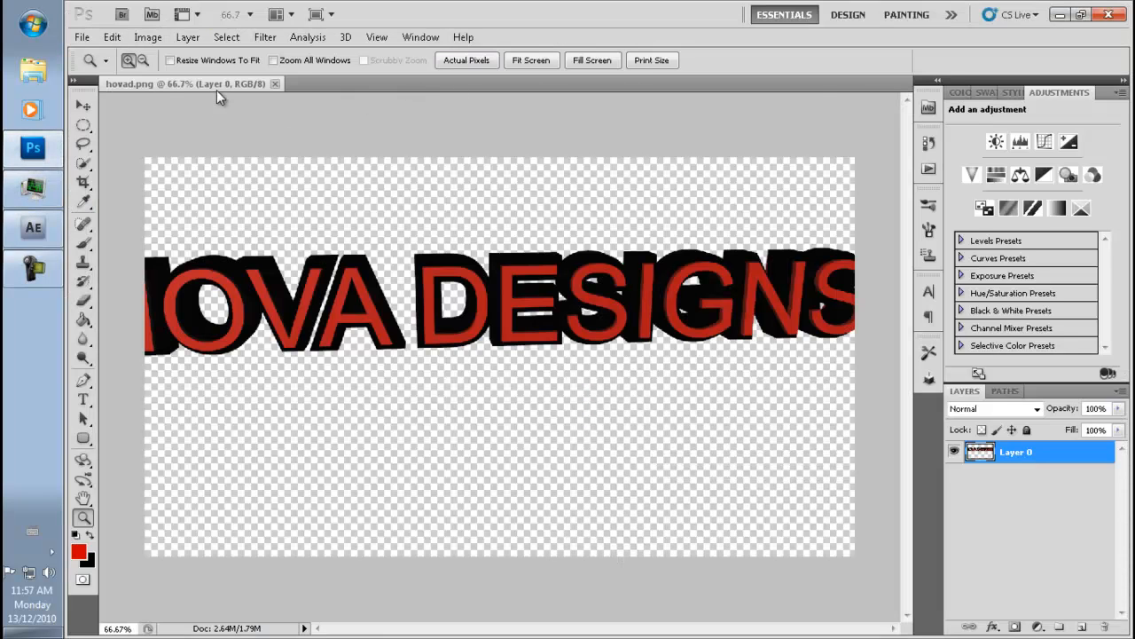
- Float the hovad.png document in its own enlarged window and try to shift Layer 0 with the Move tool
{"action": "left_click_drag", "start_coordinate": [214, 91], "coordinate": [279, 131]}
{"action": "left_click_drag", "start_coordinate": [873, 511], "coordinate": [978, 534]}
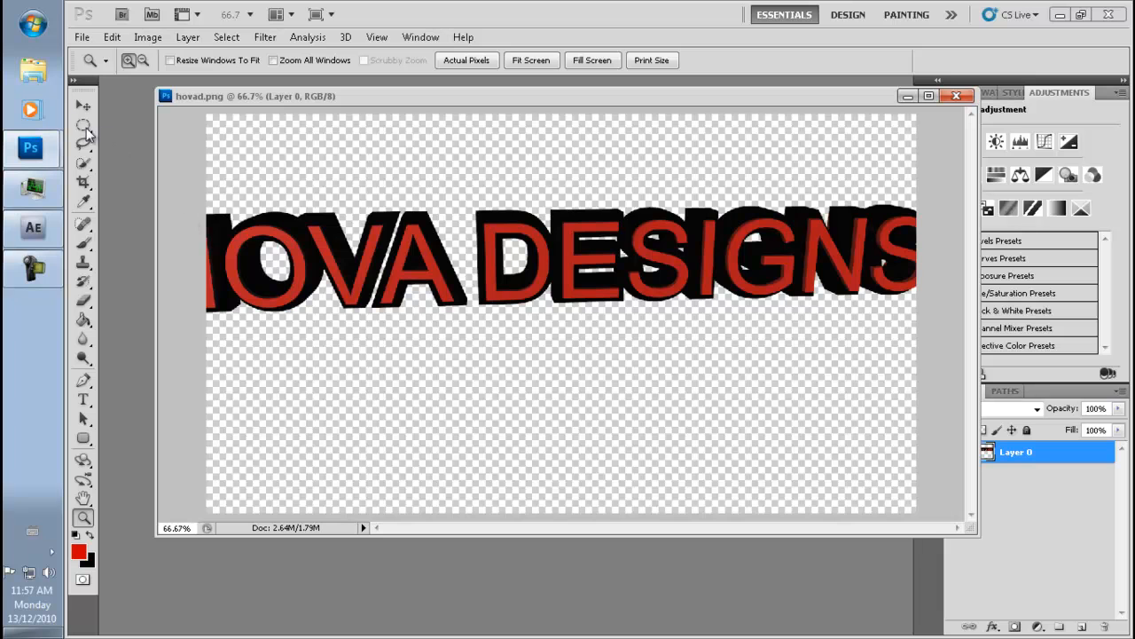
{"action": "left_click", "coordinate": [83, 105]}
{"action": "left_click_drag", "start_coordinate": [355, 227], "coordinate": [308, 248]}
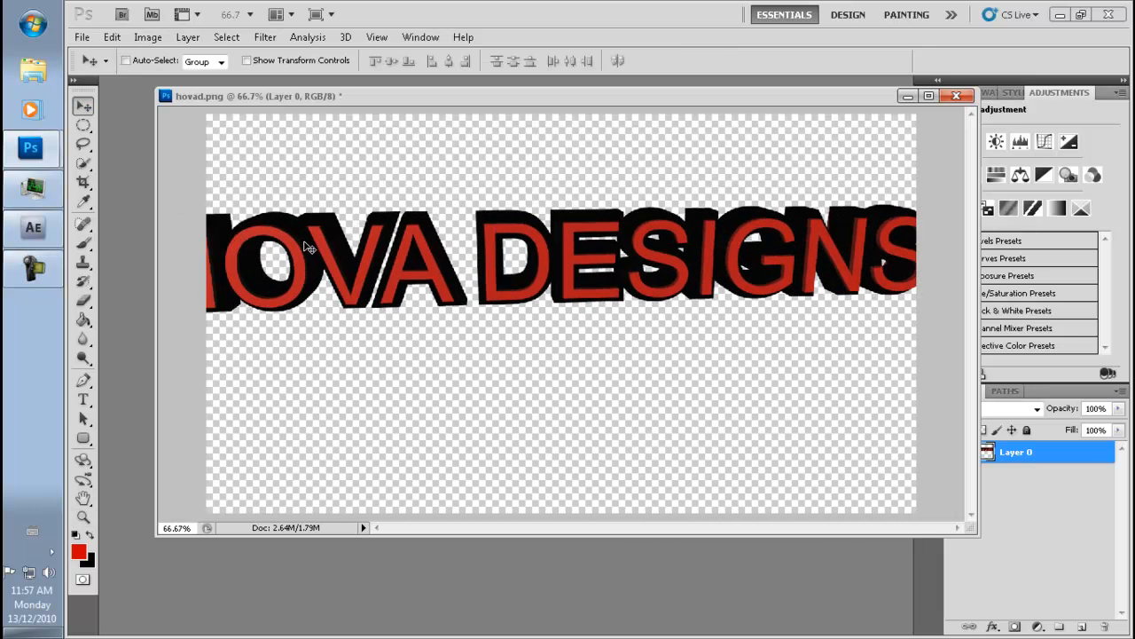
- Shrink the hovad.png document window and try to shift the text layer with Free Transform, discarding the transformation
{"action": "left_click_drag", "start_coordinate": [984, 542], "coordinate": [924, 458]}
{"action": "key", "text": "ctrl+t"}
{"action": "left_click_drag", "start_coordinate": [273, 277], "coordinate": [242, 308]}
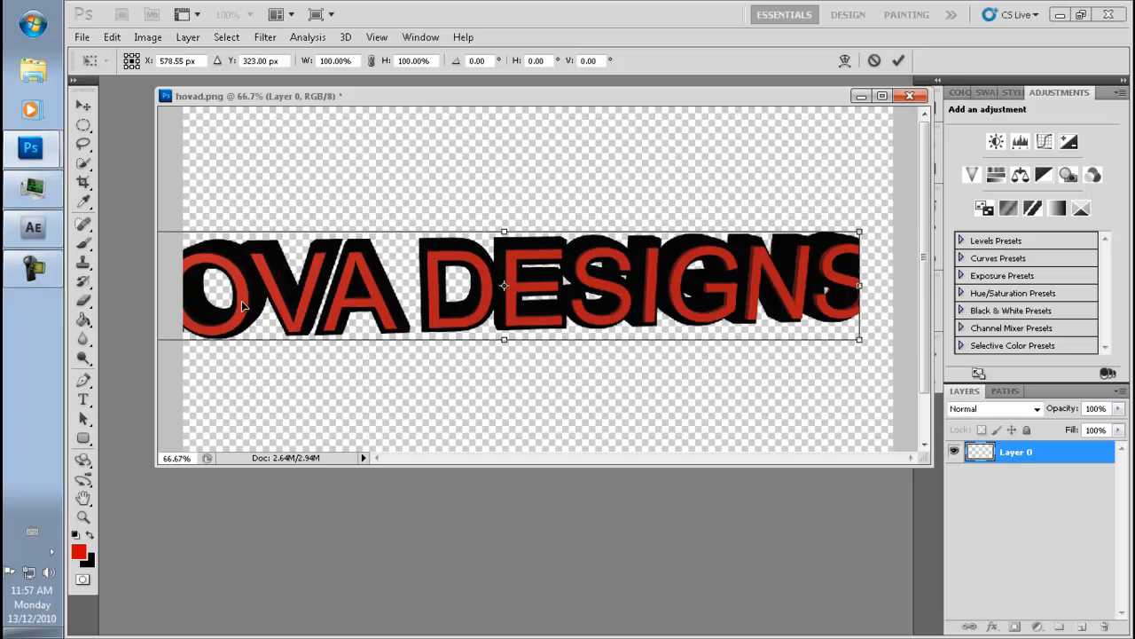
{"action": "left_click", "coordinate": [84, 106]}
{"action": "left_click", "coordinate": [714, 264]}
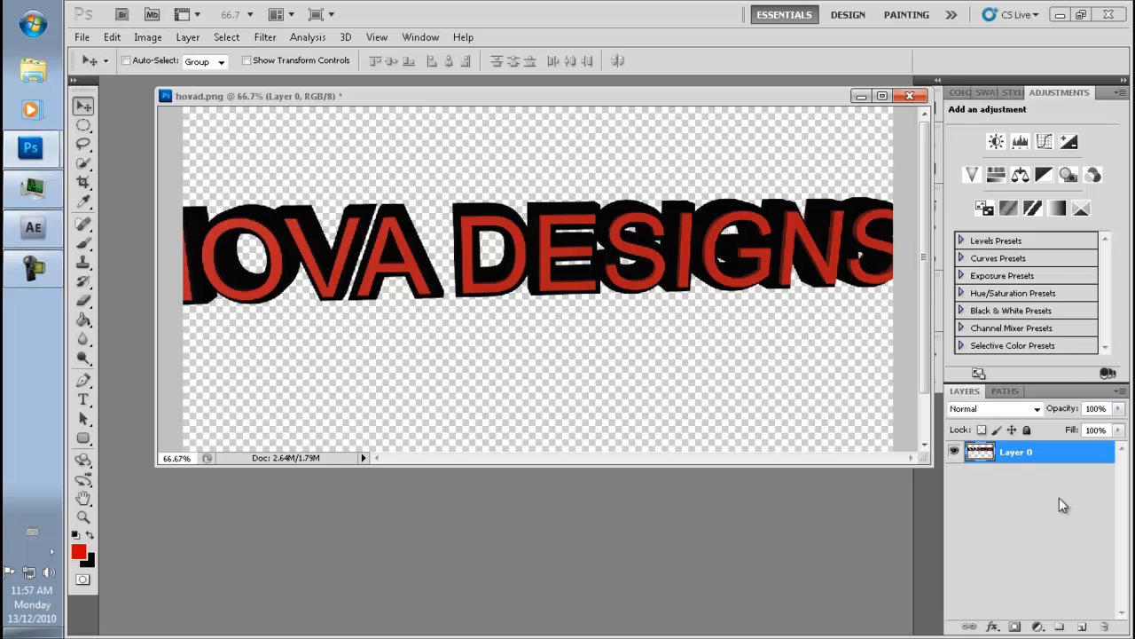
- Add a new layer beneath Layer 0 and fill it with a vertical grey gradient, lighter at the top
{"action": "left_click", "coordinate": [1082, 627]}
{"action": "left_click_drag", "start_coordinate": [1020, 453], "coordinate": [1026, 479]}
{"action": "left_click_drag", "start_coordinate": [83, 319], "coordinate": [133, 319]}
{"action": "mouse_move", "coordinate": [398, 393]}
{"action": "left_mouse_down"}
{"action": "mouse_move", "coordinate": [400, 328]}
{"action": "mouse_move", "coordinate": [358, 154]}
{"action": "left_mouse_up"}
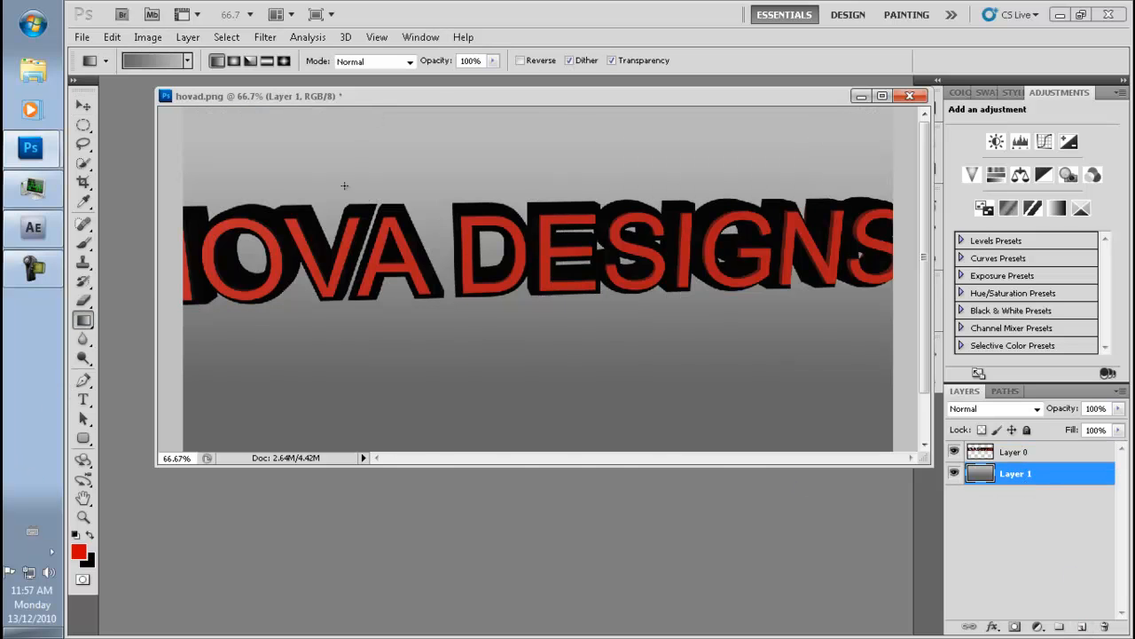
- Try blending modes such as Color Dodge and Vivid Light on Layer 0, ending back on Normal
{"action": "left_click", "coordinate": [975, 452]}
{"action": "left_click", "coordinate": [995, 390]}
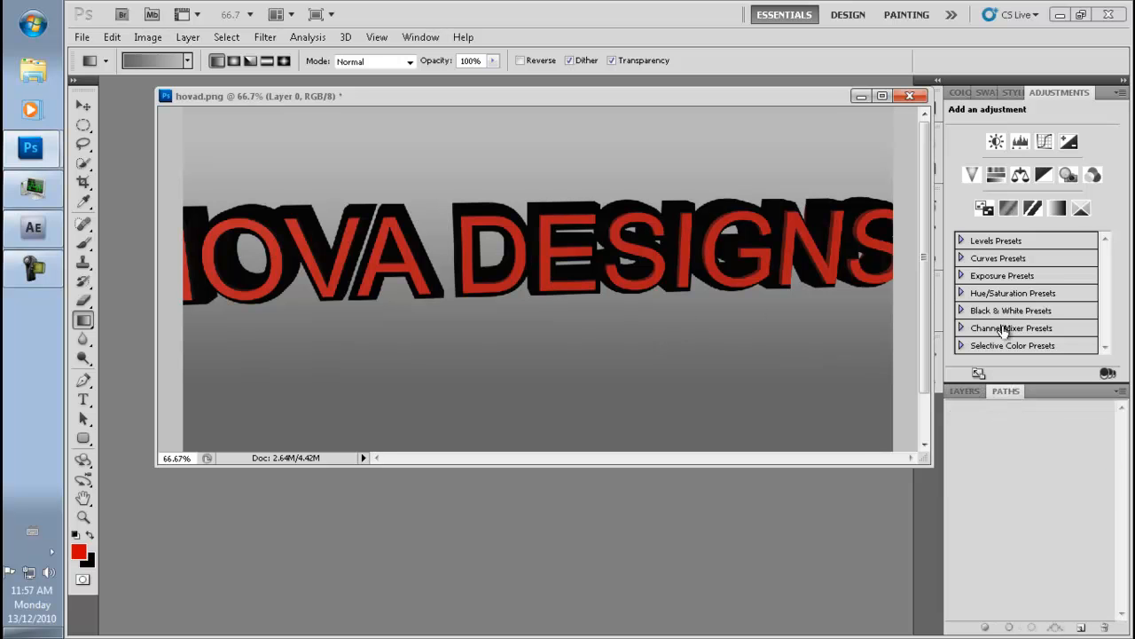
{"action": "left_click", "coordinate": [965, 391]}
{"action": "left_click", "coordinate": [992, 408]}
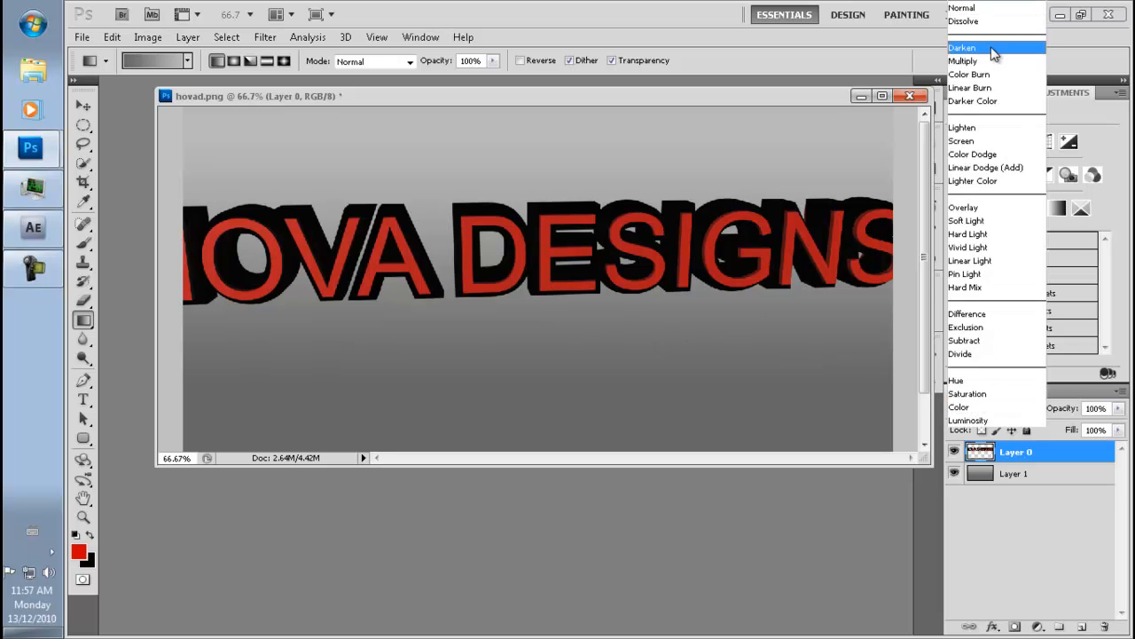
{"action": "left_click", "coordinate": [971, 152]}
{"action": "key", "text": "Down"}
{"action": "key", "text": "Down"}
{"action": "key", "text": "Down"}
{"action": "key", "text": "Down"}
{"action": "key", "text": "Down"}
{"action": "key", "text": "Down"}
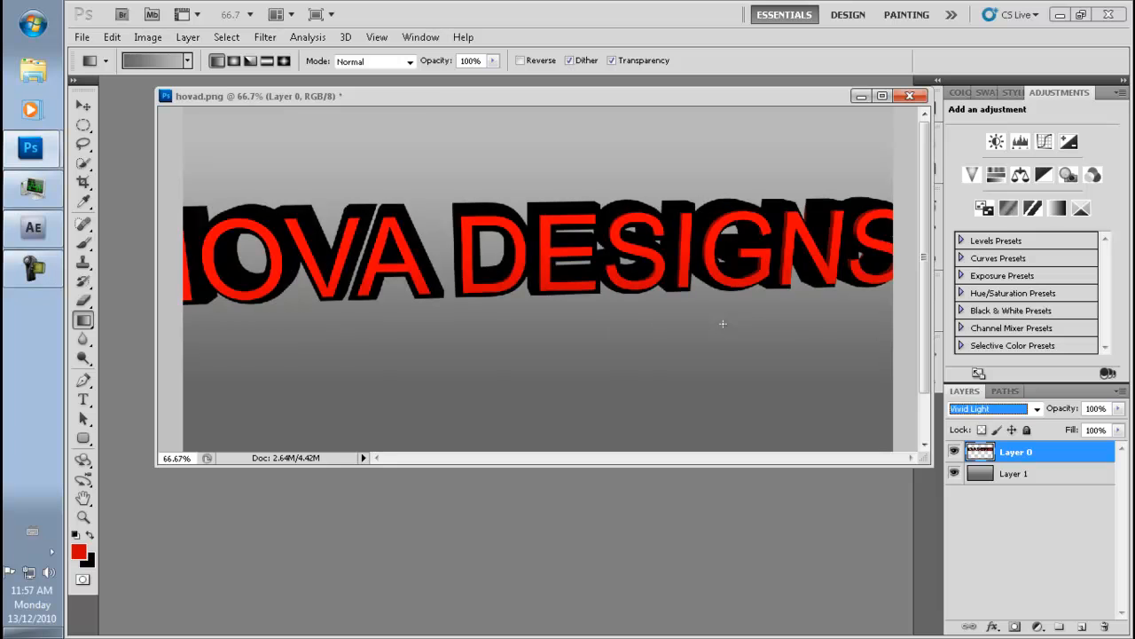
{"action": "key", "text": "Up"}
{"action": "key", "text": "Up"}
{"action": "key", "text": "Up"}
{"action": "key", "text": "Up"}
{"action": "key", "text": "Up"}
{"action": "key", "text": "Up"}
{"action": "key", "text": "Up"}
{"action": "key", "text": "Up"}
{"action": "key", "text": "Up"}
{"action": "key", "text": "Up"}
{"action": "key", "text": "Up"}
{"action": "key", "text": "Up"}
{"action": "key", "text": "Up"}
{"action": "key", "text": "Up"}
{"action": "key", "text": "Up"}
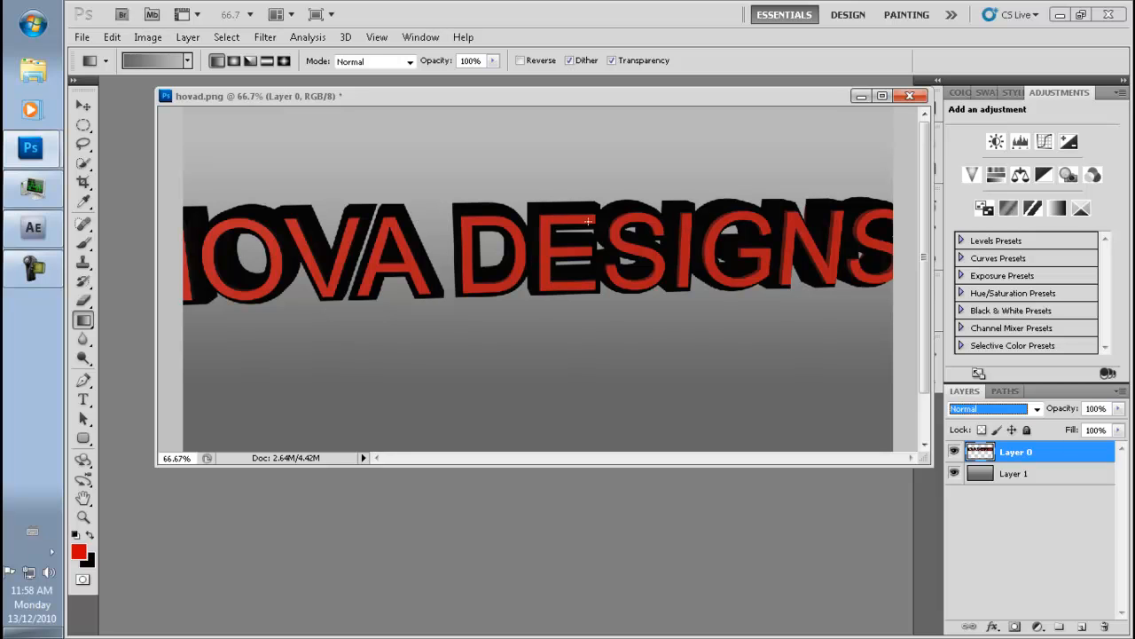
- Delete Layer 0 with the red text and open hm.png from the Pictures library in Photoshop
{"action": "right_click", "coordinate": [1025, 454]}
{"action": "left_click", "coordinate": [1007, 138]}
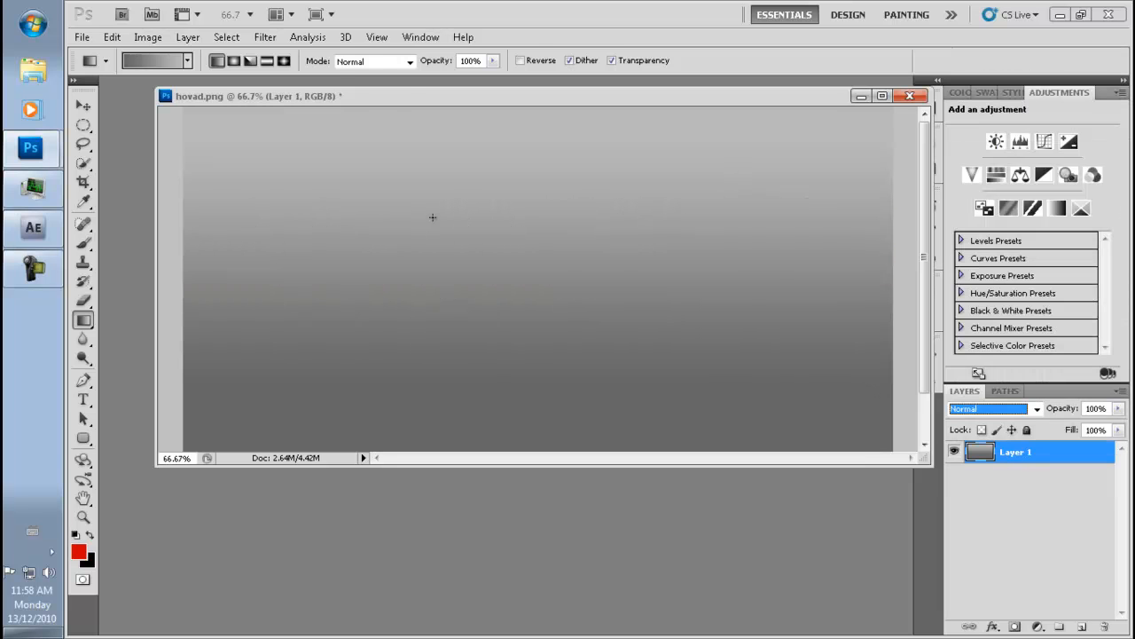
{"action": "left_click", "coordinate": [5, 8]}
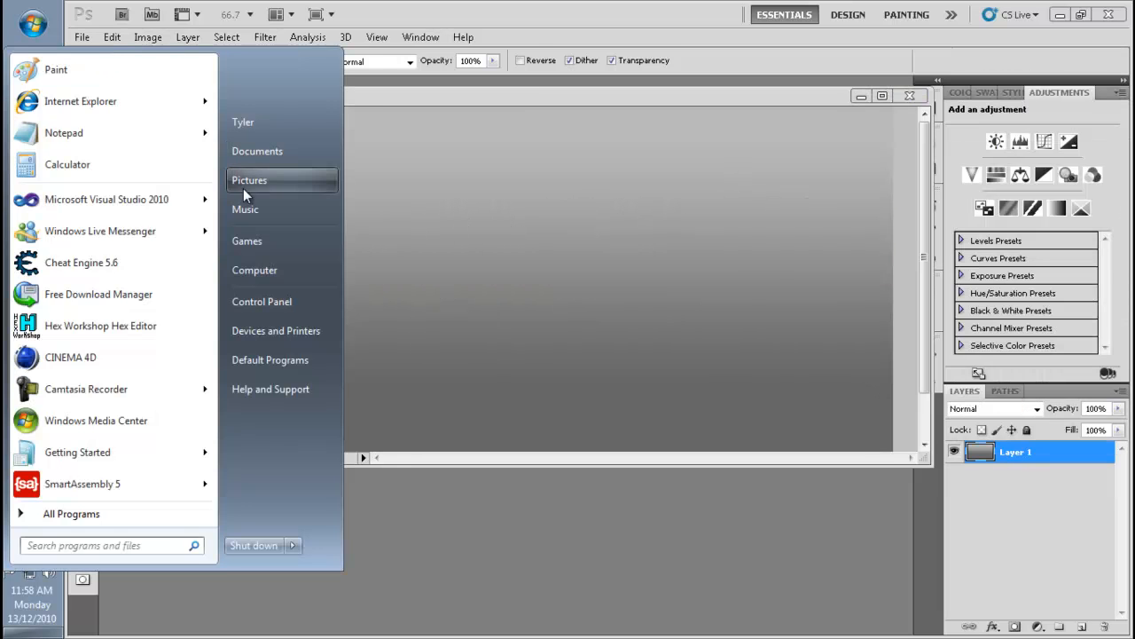
{"action": "left_click", "coordinate": [244, 183]}
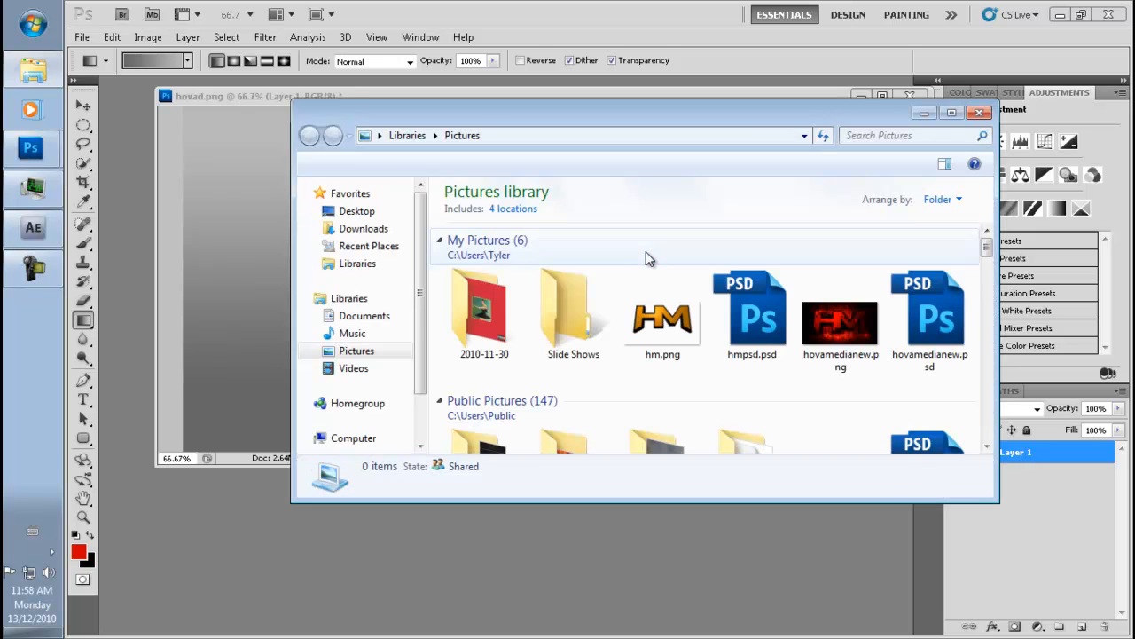
{"action": "double_click", "coordinate": [662, 315]}
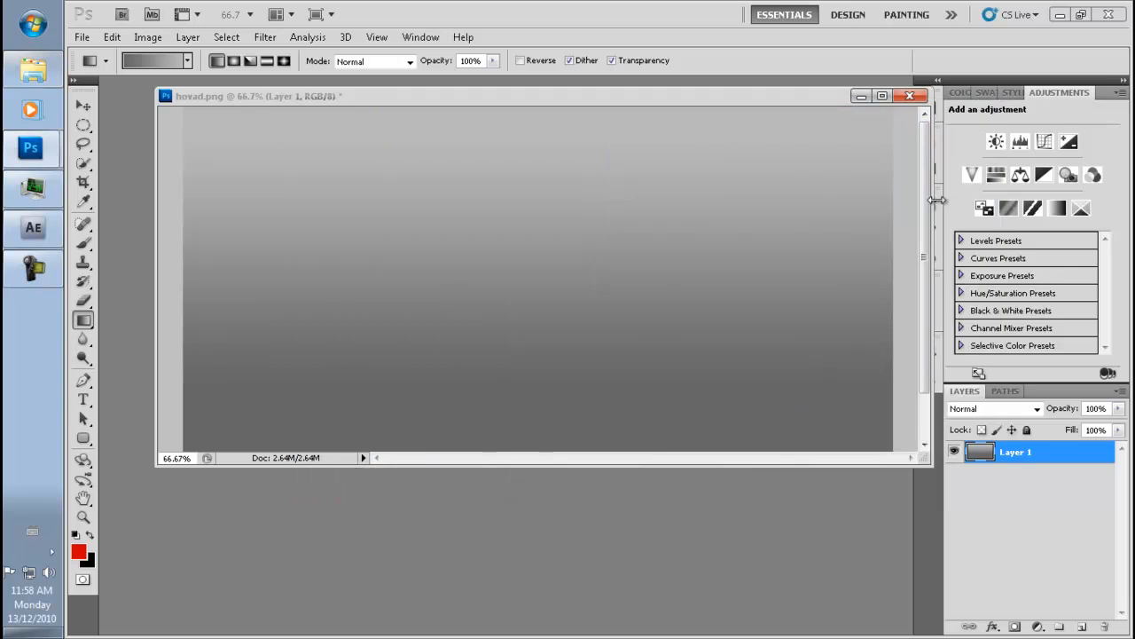
{"action": "left_click", "coordinate": [150, 142]}
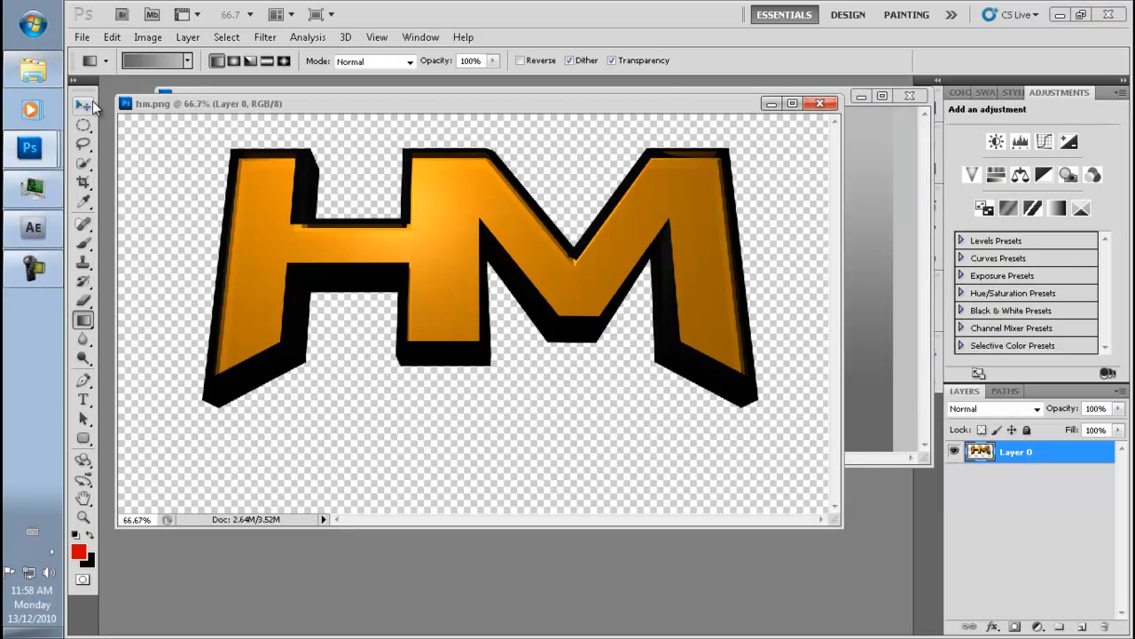
- Copy the HM logo from hm.png onto the gradient in hovad.png and duplicate its layer
{"action": "key", "text": "v"}
{"action": "left_click_drag", "start_coordinate": [471, 253], "coordinate": [511, 264]}
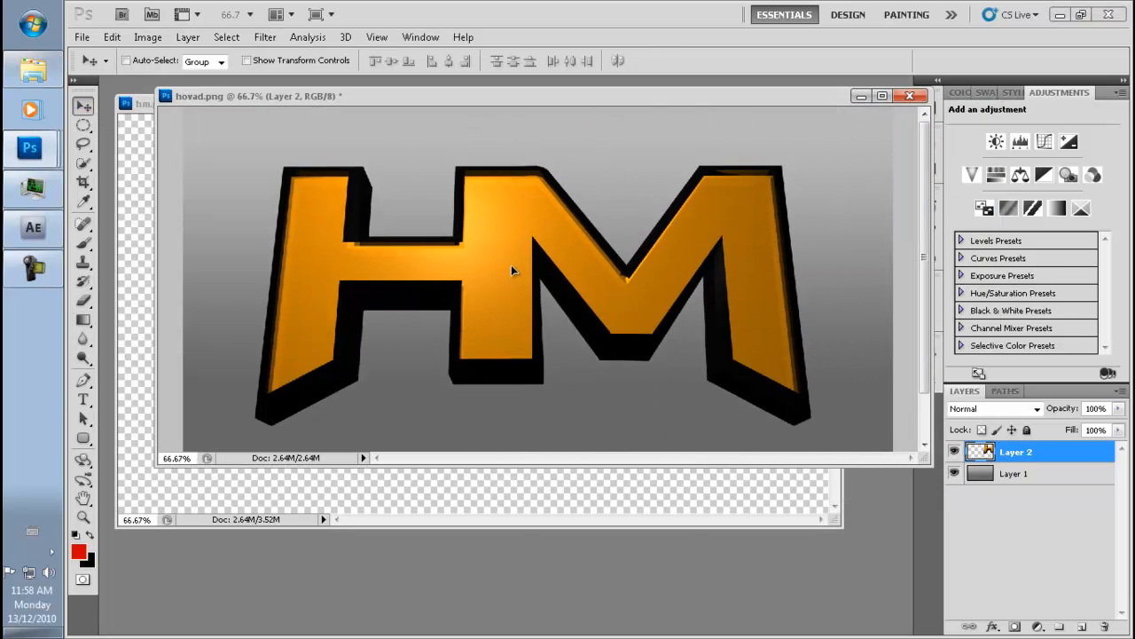
{"action": "key", "text": "ctrl+j"}
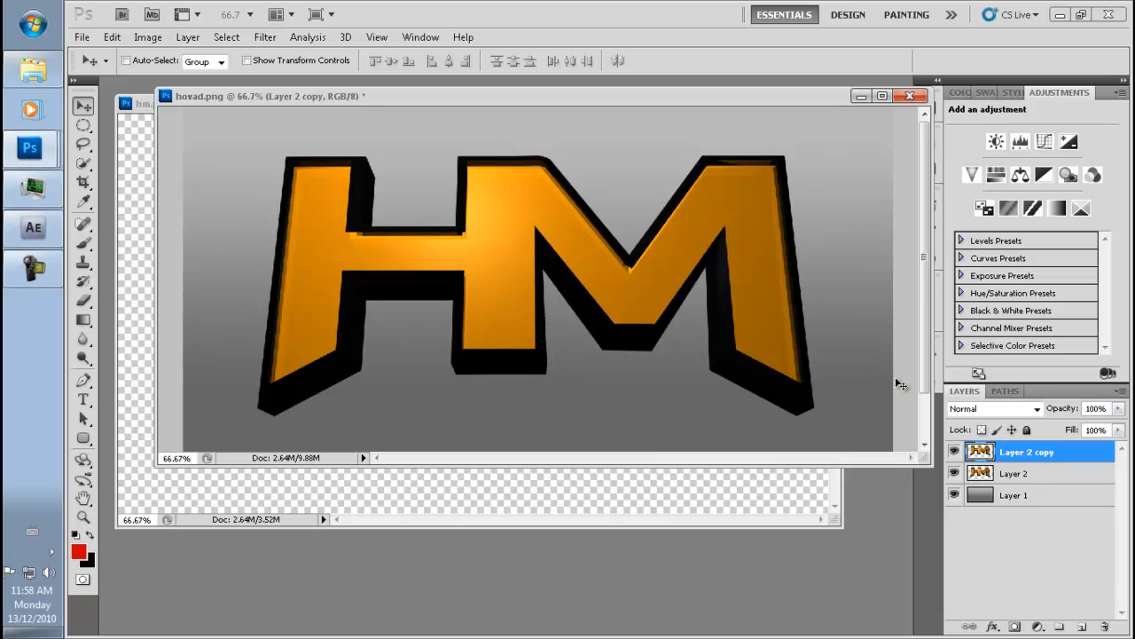
- Try blending modes including Color Burn, Hard Light and Vivid Light on the duplicated logo layer, ending back on Normal
{"action": "left_click", "coordinate": [994, 408]}
{"action": "left_click", "coordinate": [965, 116]}
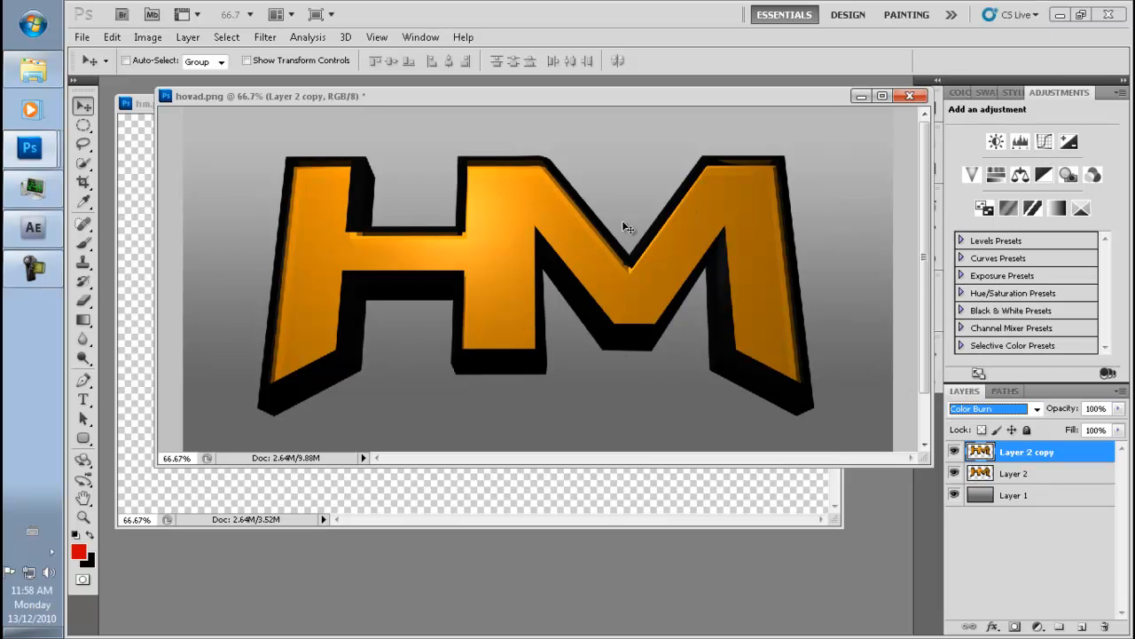
{"action": "key", "text": "Down"}
{"action": "key", "text": "Down"}
{"action": "key", "text": "Down"}
{"action": "key", "text": "Down"}
{"action": "key", "text": "Down"}
{"action": "key", "text": "Down"}
{"action": "key", "text": "Down"}
{"action": "key", "text": "Down"}
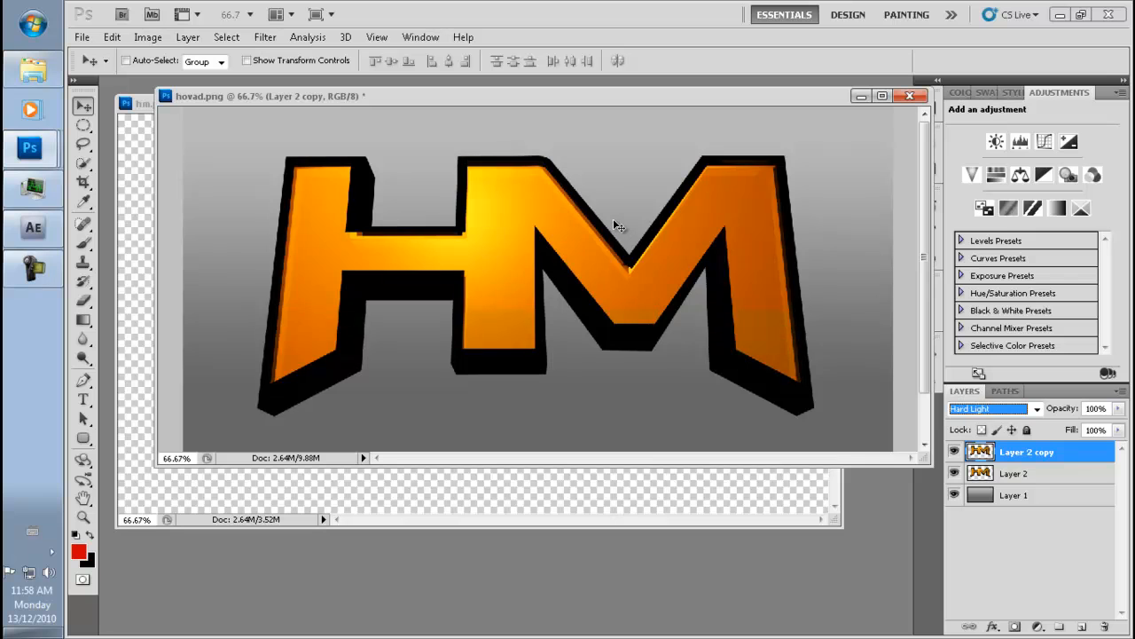
{"action": "key", "text": "Up"}
{"action": "key", "text": "Up"}
{"action": "key", "text": "Up"}
{"action": "key", "text": "Up"}
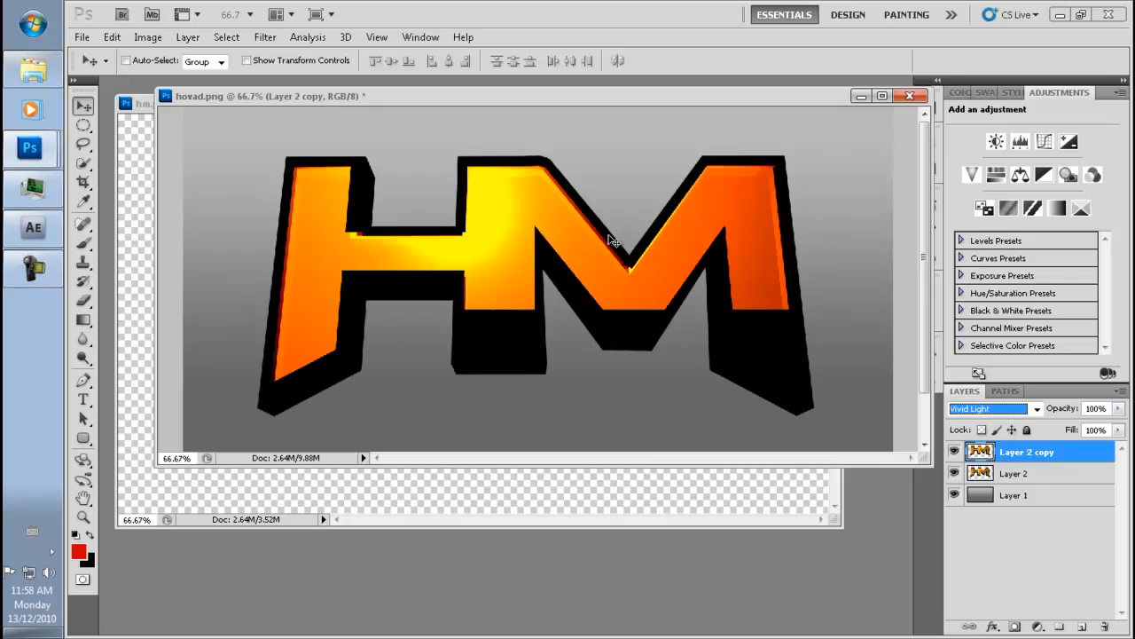
{"action": "key", "text": "Up"}
{"action": "key", "text": "Up"}
{"action": "key", "text": "Up"}
{"action": "key", "text": "Up"}
{"action": "key", "text": "Up"}
{"action": "key", "text": "Up"}
{"action": "key", "text": "Up"}
{"action": "key", "text": "Up"}
{"action": "key", "text": "Up"}
{"action": "key", "text": "Up"}
{"action": "key", "text": "Up"}
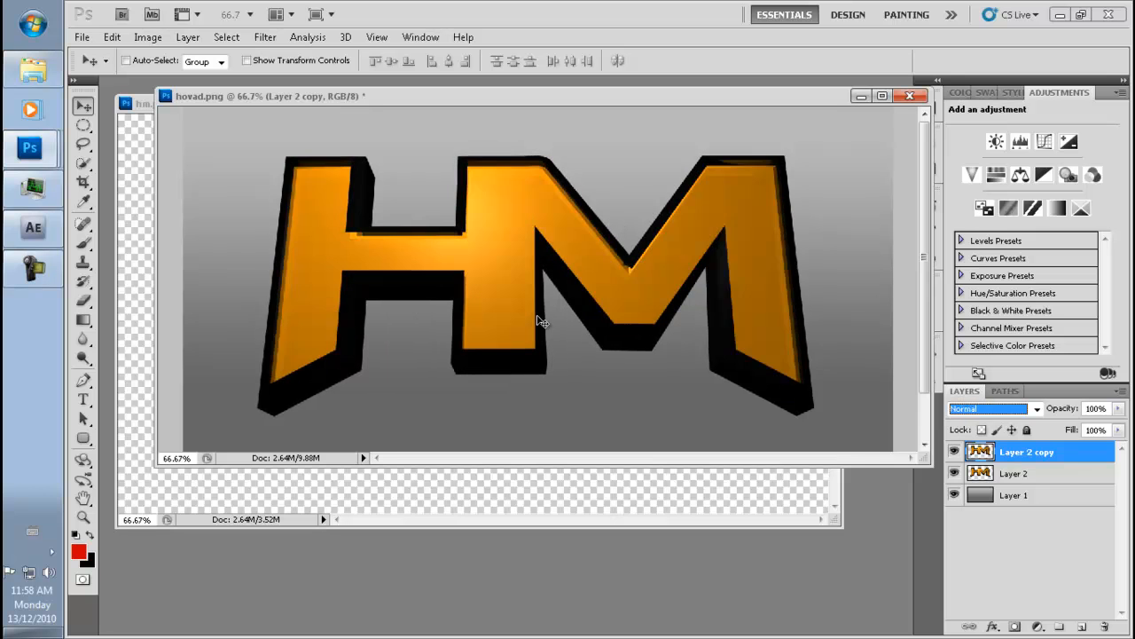
- Delete the duplicated logo layer and hide Layer 2 so only the gradient shows
{"action": "left_click", "coordinate": [954, 452]}
{"action": "key", "text": "Delete"}
{"action": "left_click", "coordinate": [955, 452]}
- Create a text box across most of the gradient canvas and set the text colour to black
{"action": "left_click", "coordinate": [84, 399]}
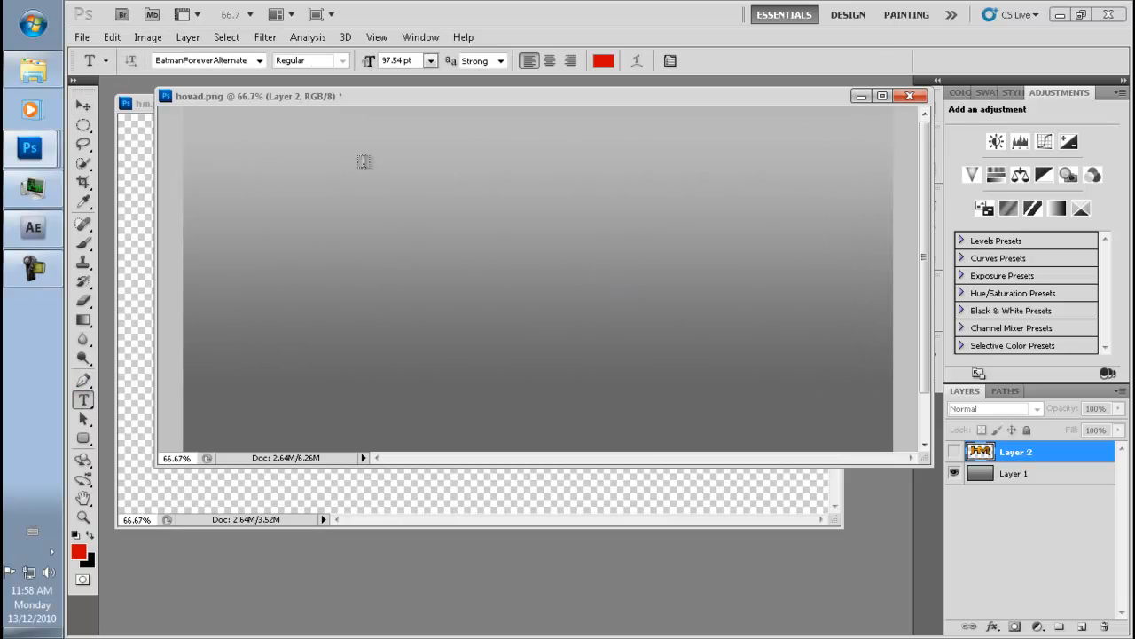
{"action": "left_click_drag", "start_coordinate": [254, 125], "coordinate": [855, 418]}
{"action": "left_click", "coordinate": [601, 66]}
{"action": "left_click_drag", "start_coordinate": [660, 264], "coordinate": [671, 330]}
{"action": "left_click", "coordinate": [948, 108]}
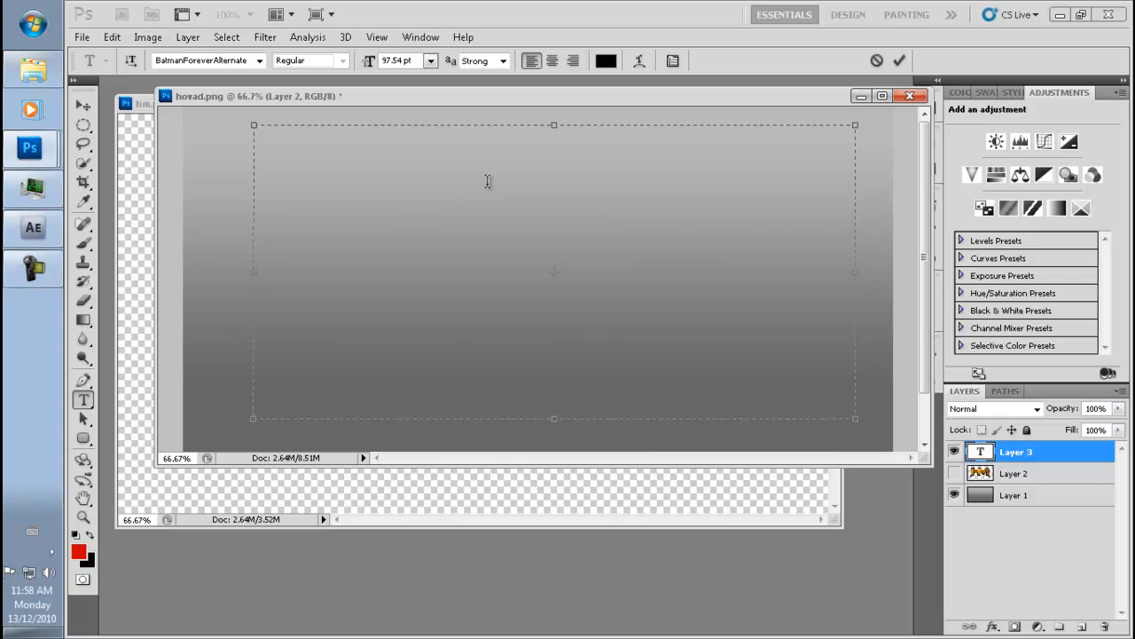
- Enter the letter H in the text box, enlarge it to 598.54 pt and commit the text
{"action": "type", "text": "H"}
{"action": "key", "text": "ctrl+a"}
{"action": "left_click_drag", "start_coordinate": [358, 67], "coordinate": [649, 152]}
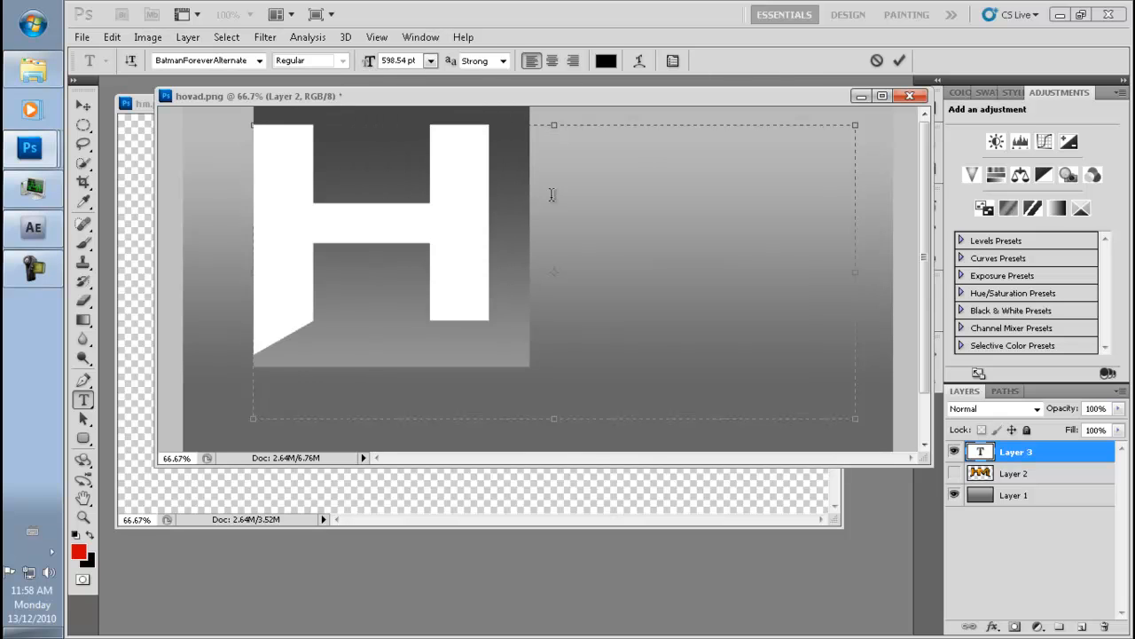
{"action": "key", "text": "ctrl+Return"}
{"action": "key", "text": "v"}
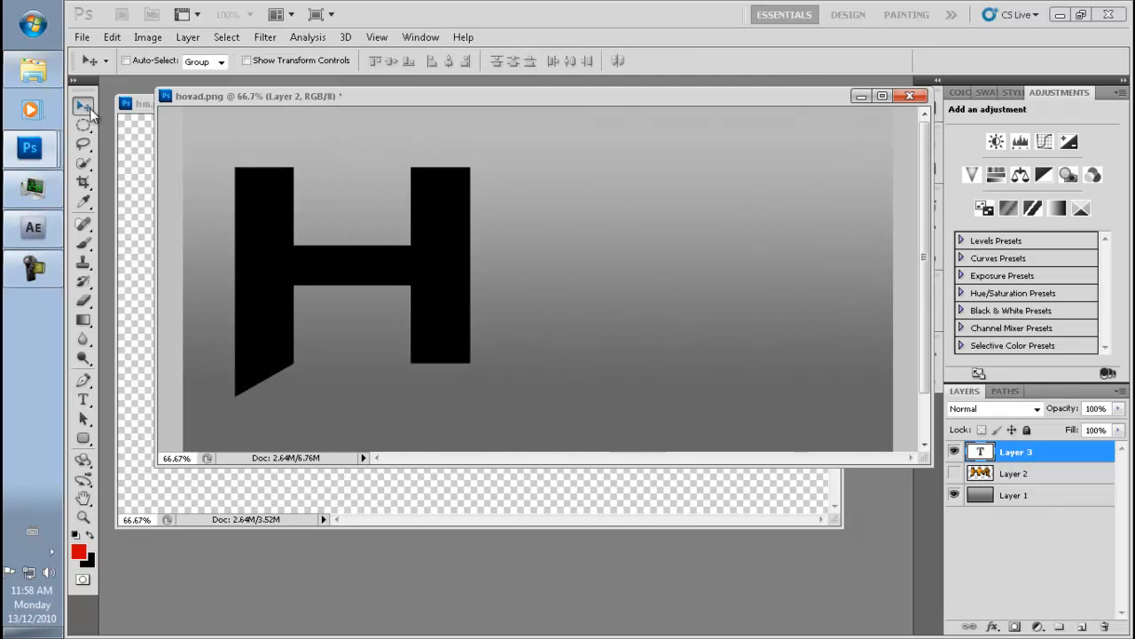
- Duplicate the H text layer, replace the copy's letter with M and place it beside the H
{"action": "key", "text": "ctrl+j"}
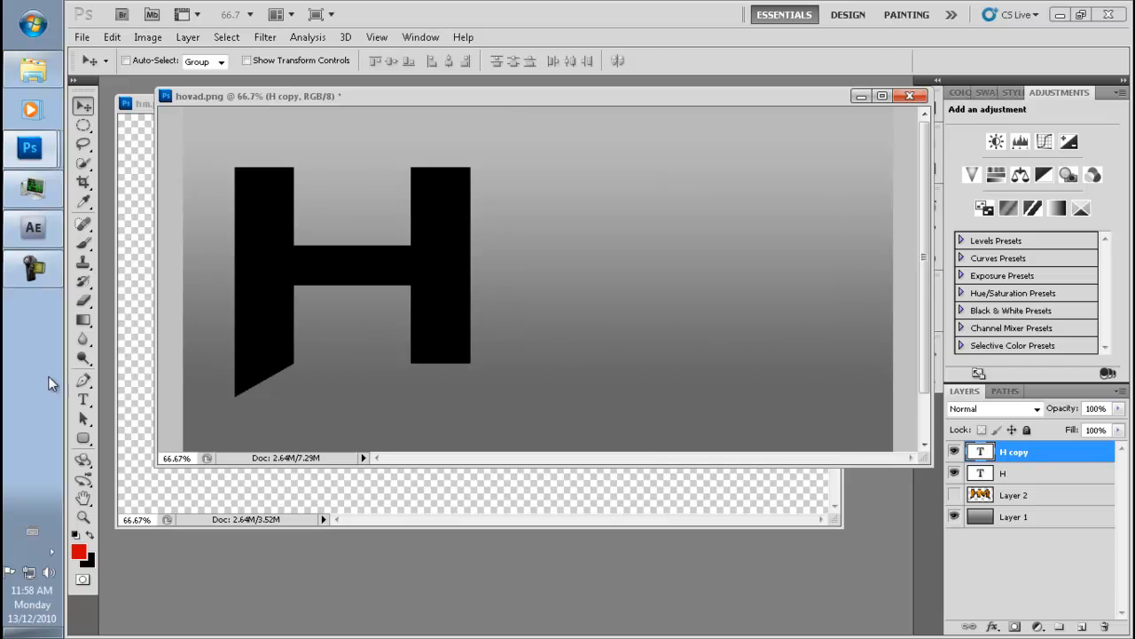
{"action": "left_click", "coordinate": [84, 399]}
{"action": "left_click_drag", "start_coordinate": [408, 258], "coordinate": [263, 248]}
{"action": "type", "text": "M"}
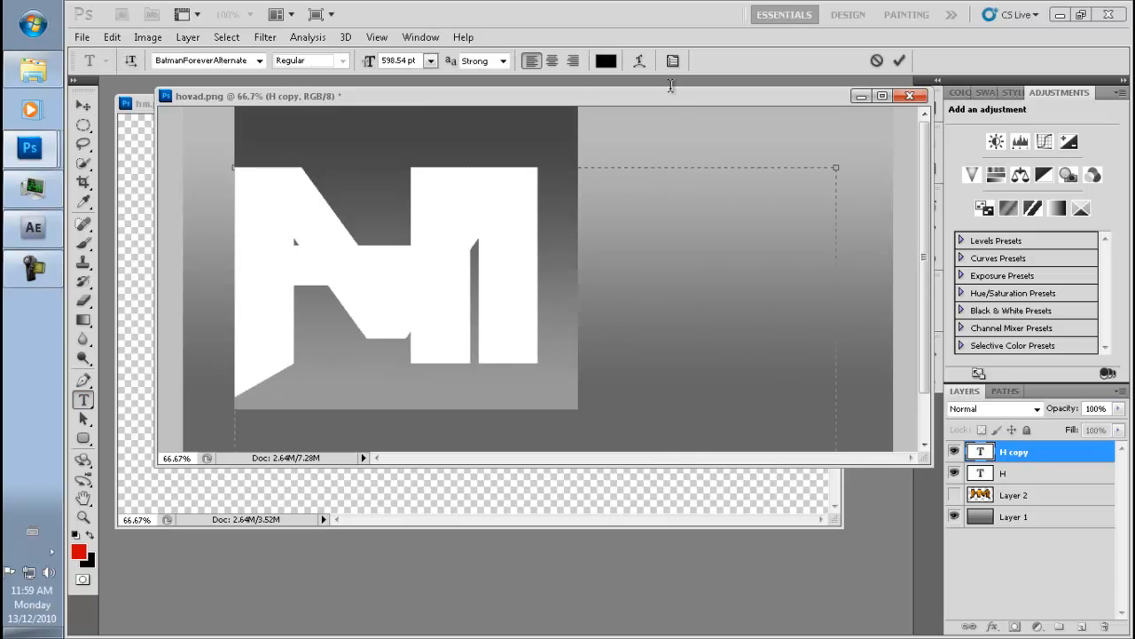
{"action": "left_click", "coordinate": [83, 106]}
{"action": "left_click_drag", "start_coordinate": [355, 257], "coordinate": [636, 257]}
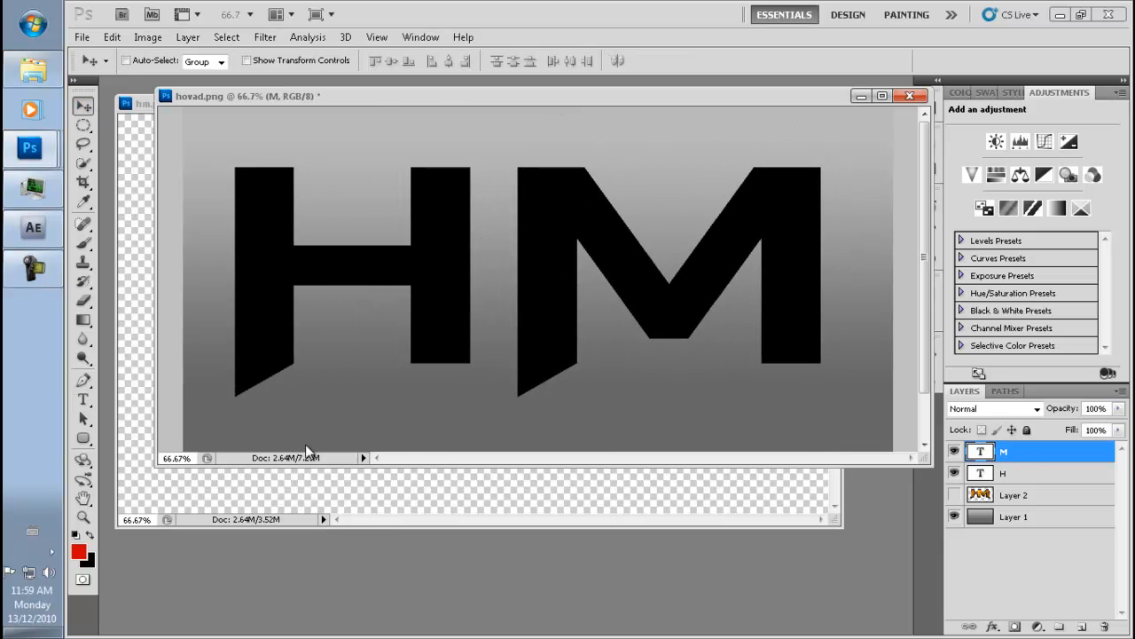
- Flip the M horizontally, apply the transformation and move it so it shares the H's inner stem
{"action": "left_click", "coordinate": [370, 519]}
{"action": "left_click", "coordinate": [851, 167]}
{"action": "key", "text": "ctrl+t"}
{"action": "right_click", "coordinate": [629, 204]}
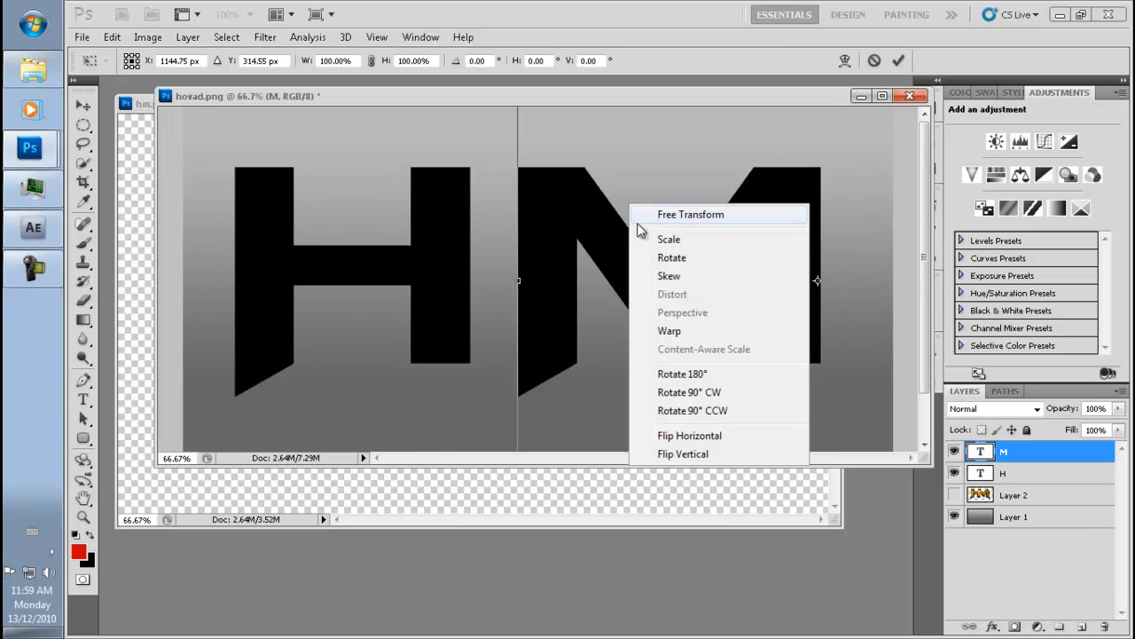
{"action": "left_click", "coordinate": [709, 437]}
{"action": "left_click_drag", "start_coordinate": [844, 273], "coordinate": [476, 262]}
{"action": "key", "text": "v"}
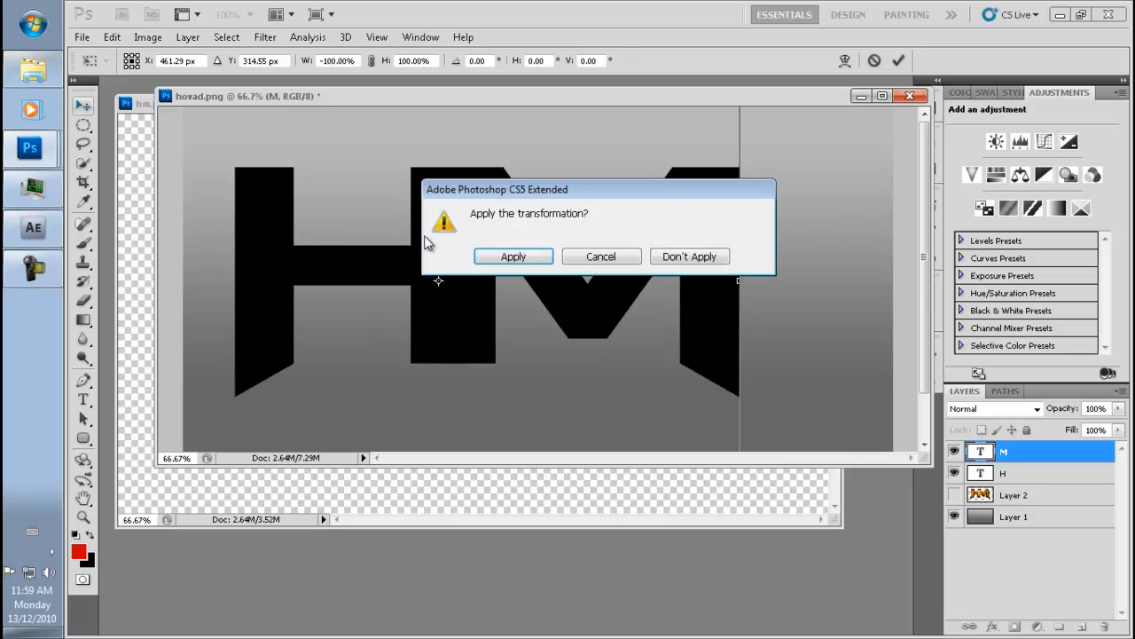
{"action": "left_click", "coordinate": [484, 264]}
{"action": "mouse_move", "coordinate": [484, 266]}
{"action": "left_mouse_down"}
{"action": "mouse_move", "coordinate": [467, 258]}
{"action": "mouse_move", "coordinate": [475, 264]}
{"action": "left_mouse_up"}
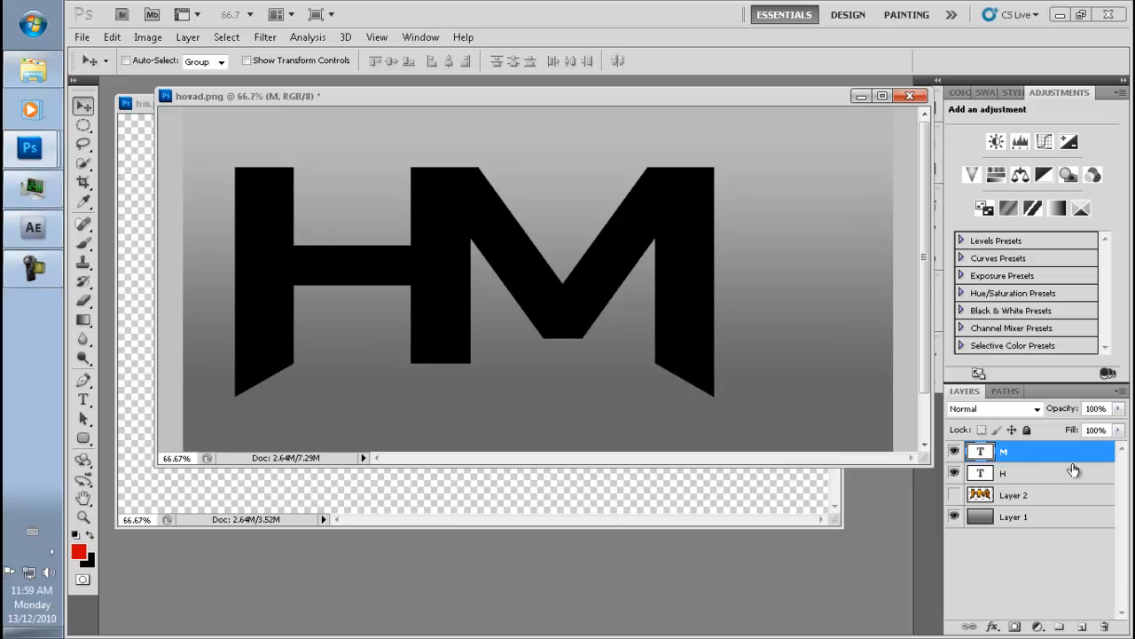
- Merge the H and M layers and reposition the lettering nearer the canvas centre, toggling Layer 2's visibility for comparison
{"action": "key", "text": "ctrl+e"}
{"action": "left_click", "coordinate": [954, 450]}
{"action": "left_click", "coordinate": [954, 450]}
{"action": "left_click", "coordinate": [955, 474]}
{"action": "left_click", "coordinate": [954, 474]}
{"action": "left_click", "coordinate": [954, 474]}
{"action": "left_click", "coordinate": [954, 473]}
{"action": "left_click", "coordinate": [955, 474]}
{"action": "left_click", "coordinate": [954, 474]}
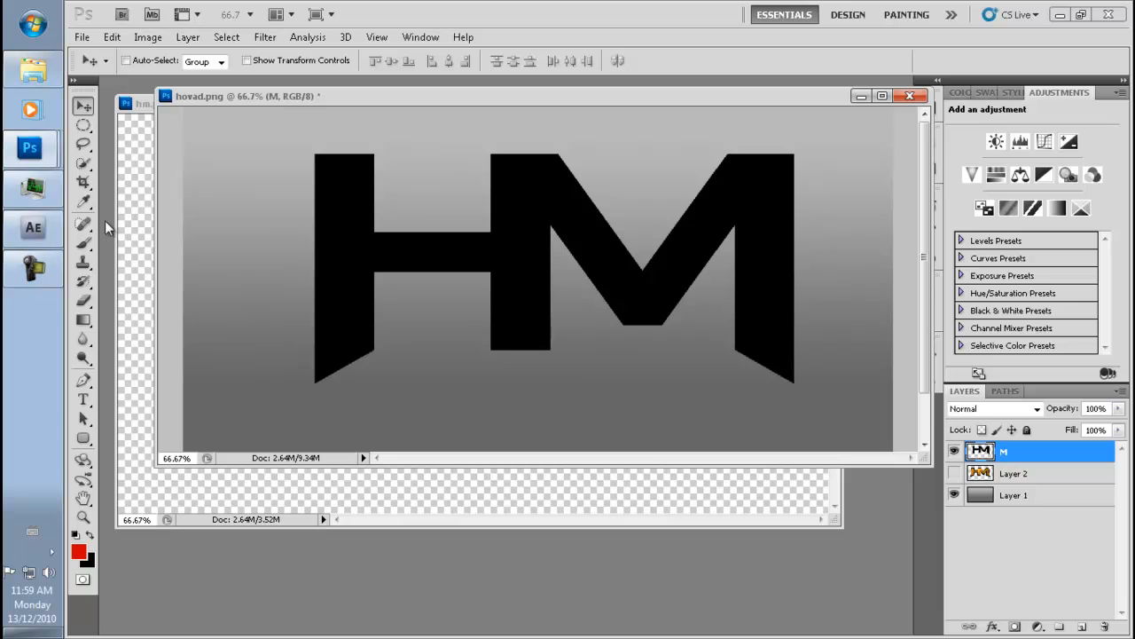
- Load the outline of the merged HM lettering as a selection and convert it to a work path
{"action": "left_click", "coordinate": [981, 454], "text": "ctrl"}
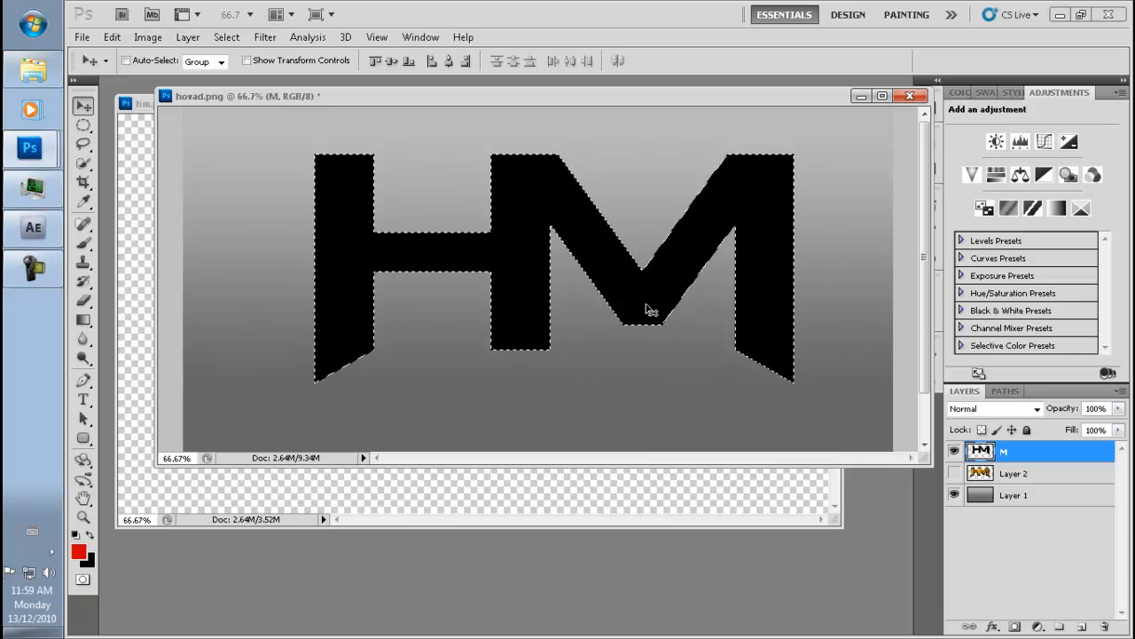
{"action": "left_click", "coordinate": [1005, 392]}
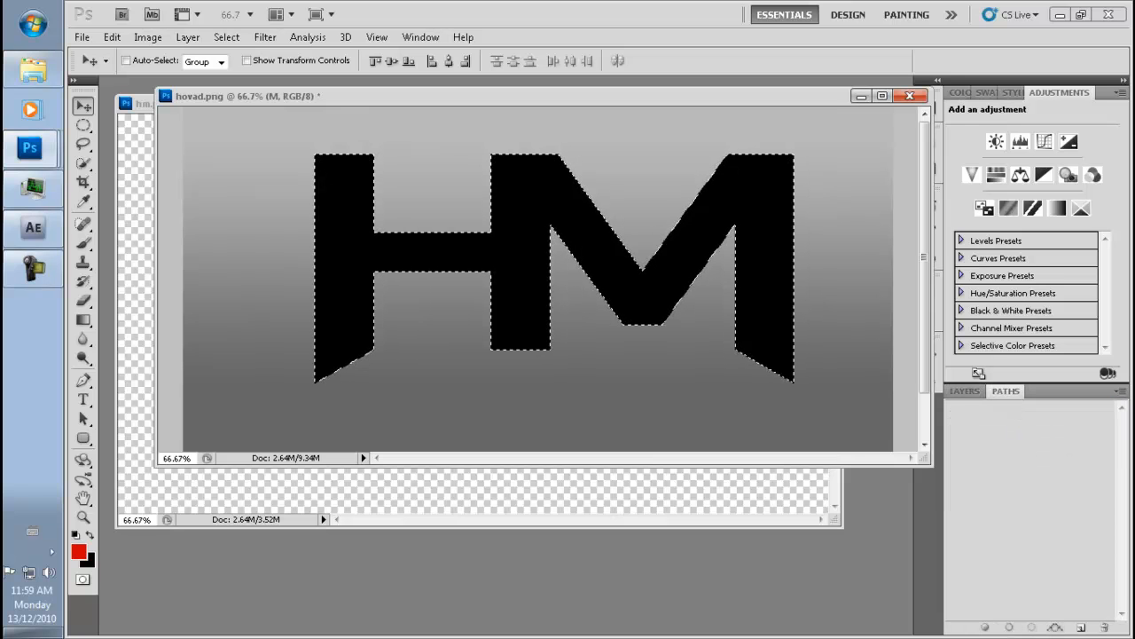
{"action": "left_click", "coordinate": [1055, 627]}
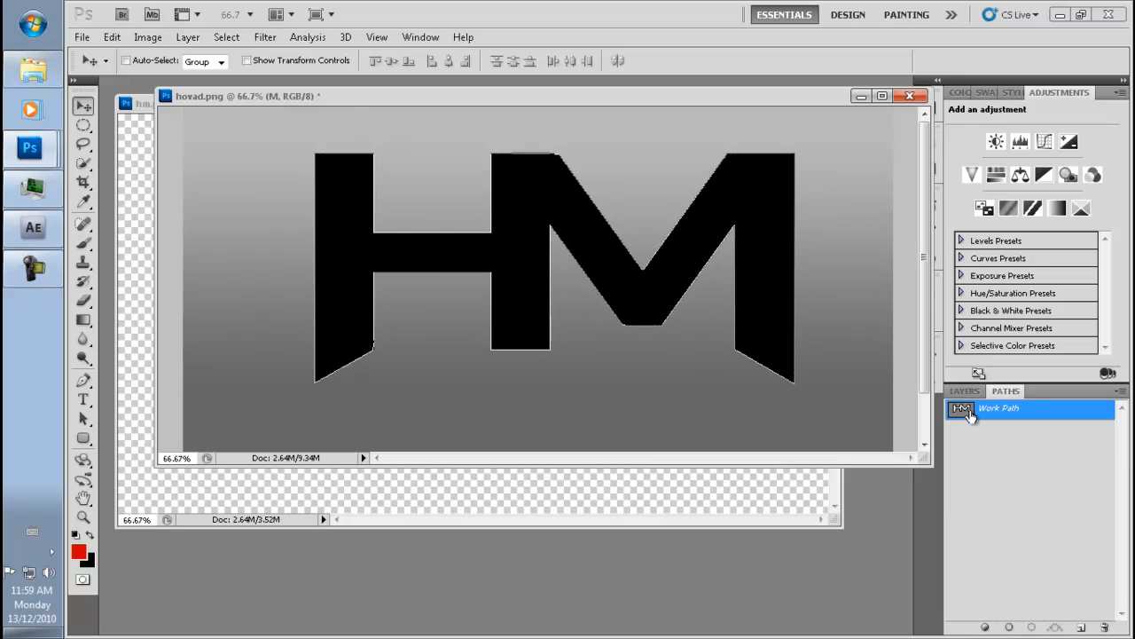
- Look up the option for exporting paths to Illustrator and return to the layer list
{"action": "left_click", "coordinate": [81, 37]}
{"action": "mouse_move", "coordinate": [138, 402]}
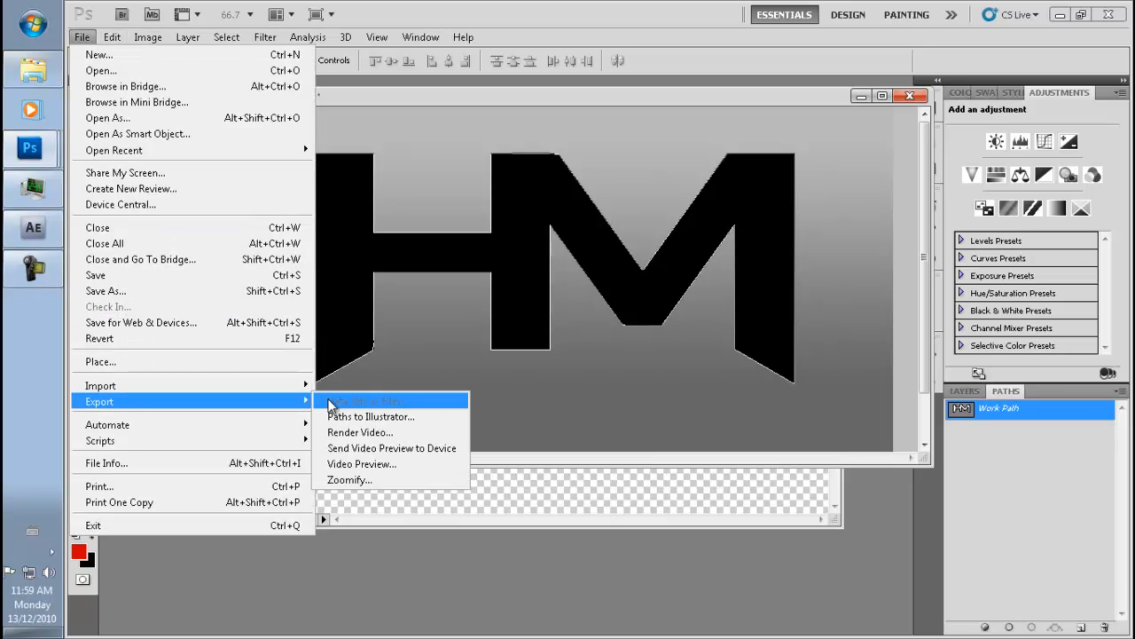
{"action": "left_click", "coordinate": [480, 234]}
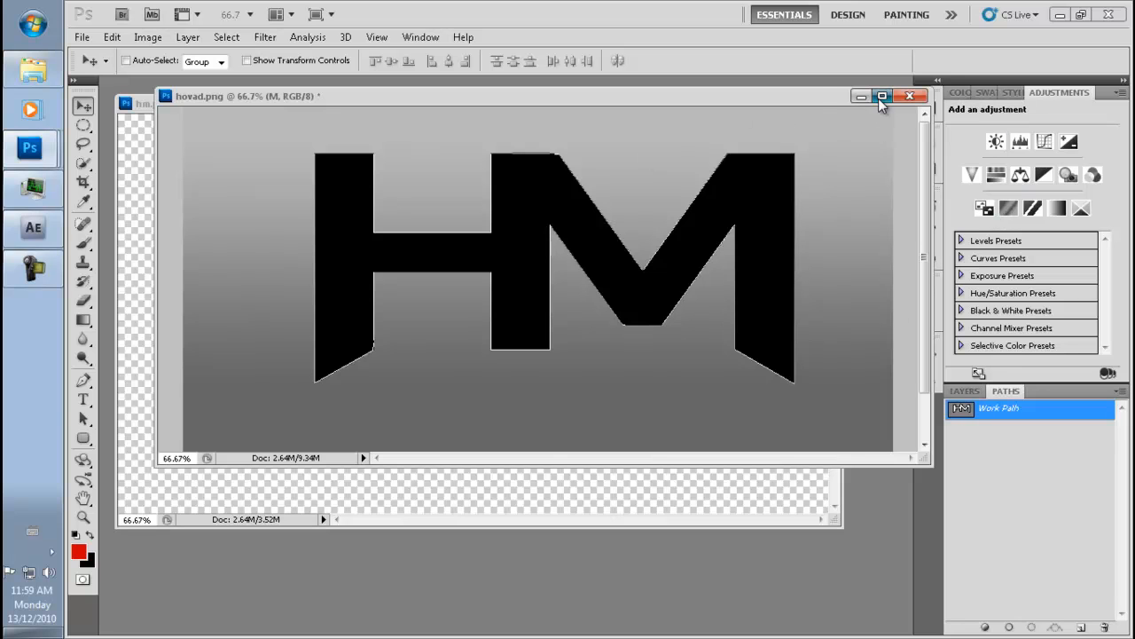
{"action": "left_click", "coordinate": [968, 391]}
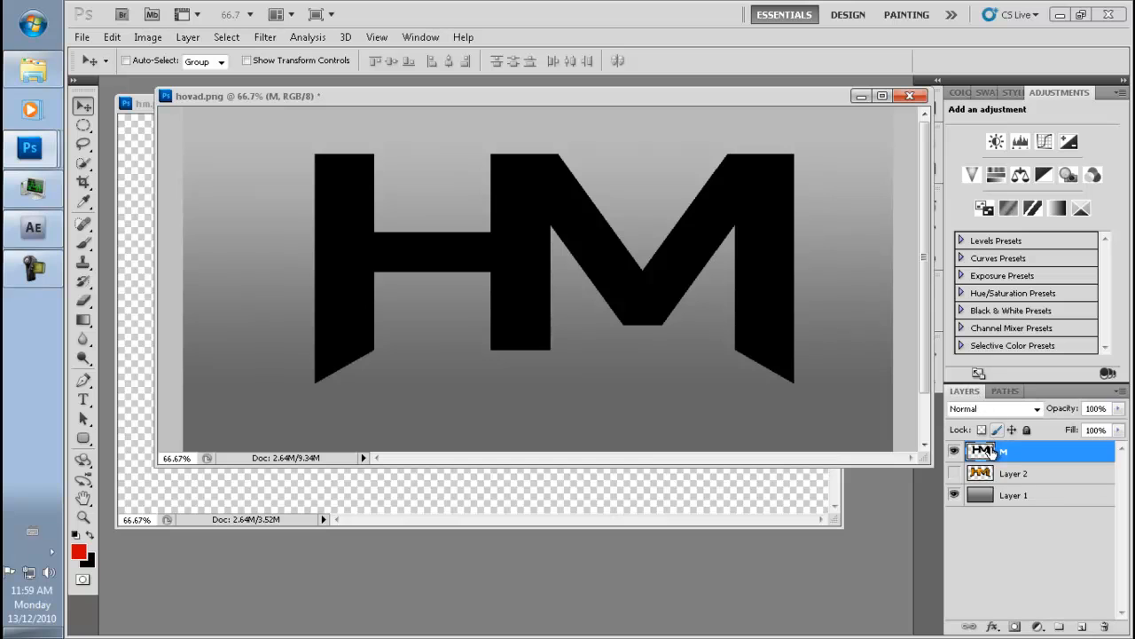
- Delete the flat black HM lettering layer and make Layer 2 visible
{"action": "key", "text": "Delete"}
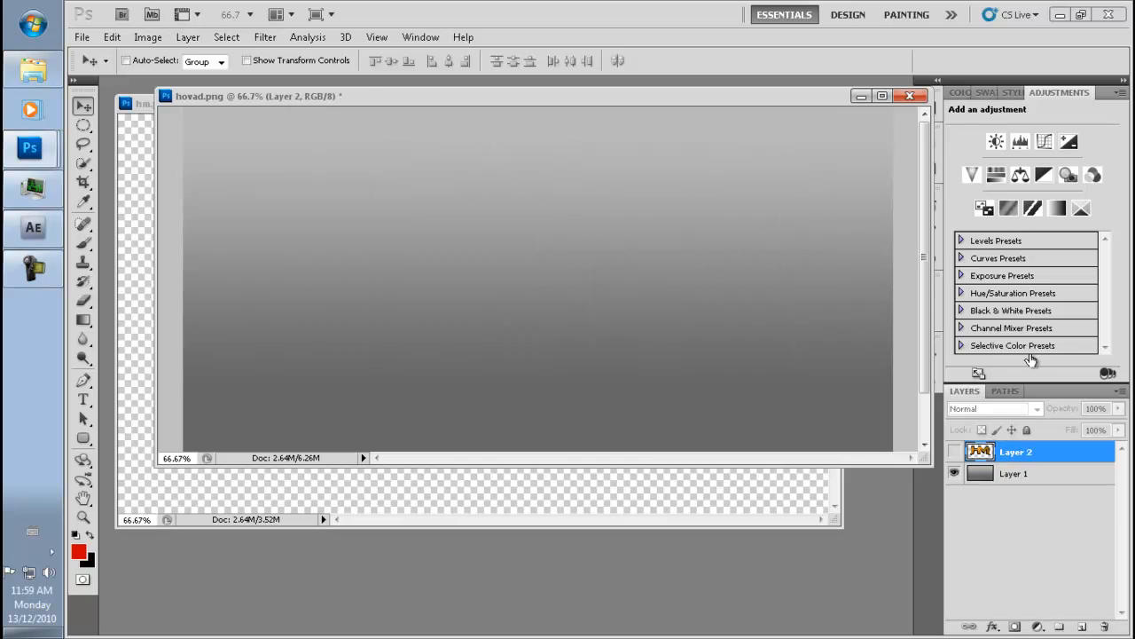
{"action": "left_click", "coordinate": [955, 451]}
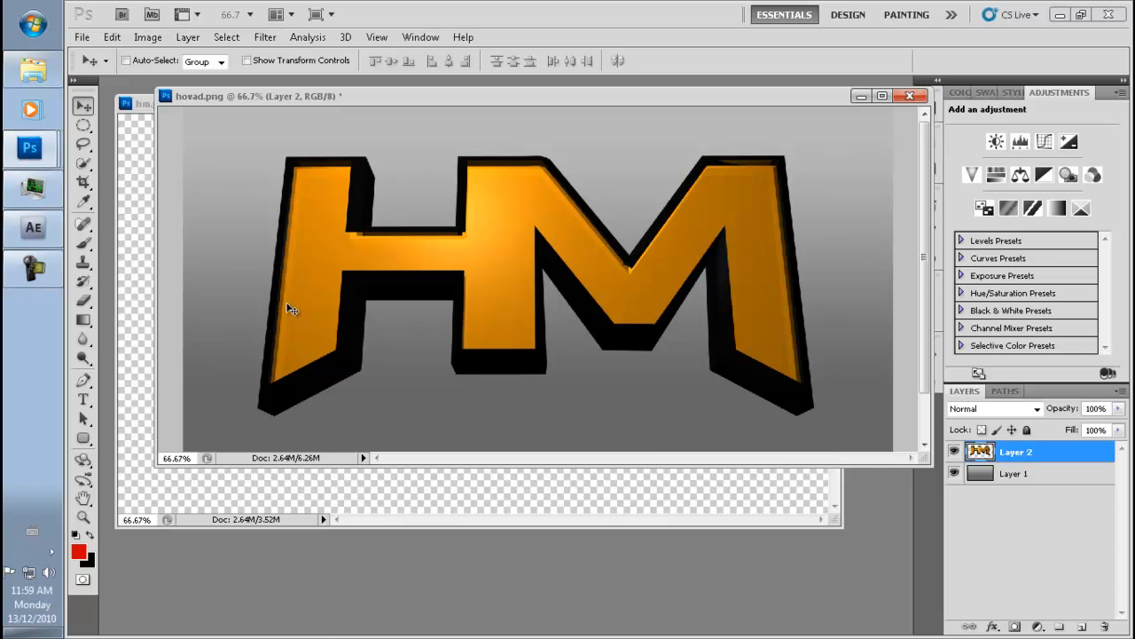
- Save the layered document as hovad.psd on the Desktop with Maximize Compatibility enabled
{"action": "left_click", "coordinate": [81, 36]}
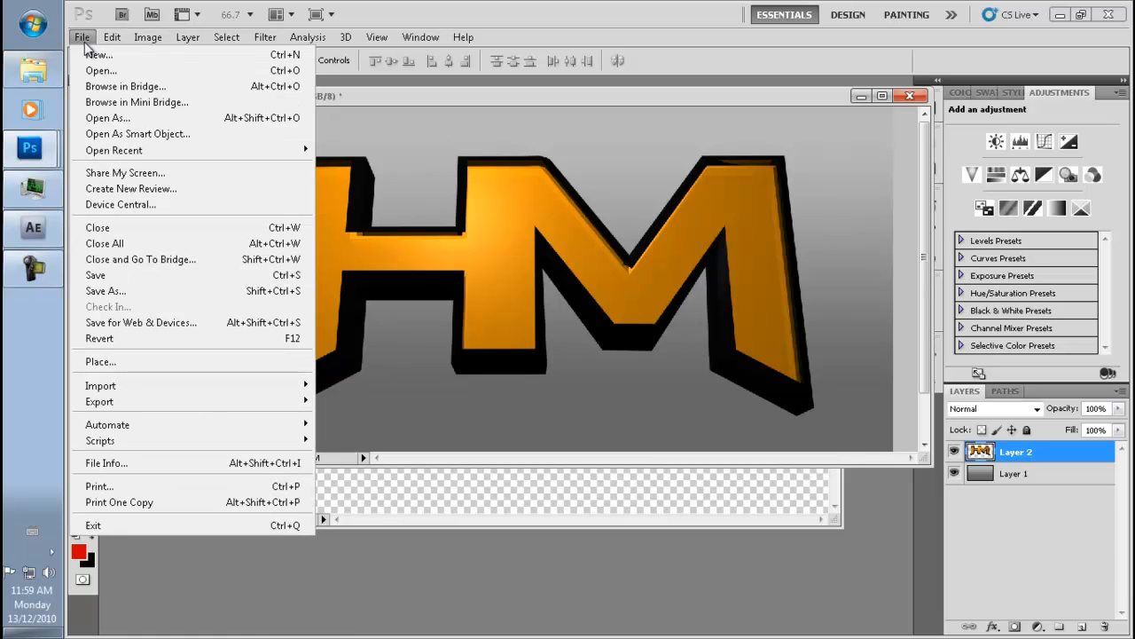
{"action": "left_click", "coordinate": [129, 297]}
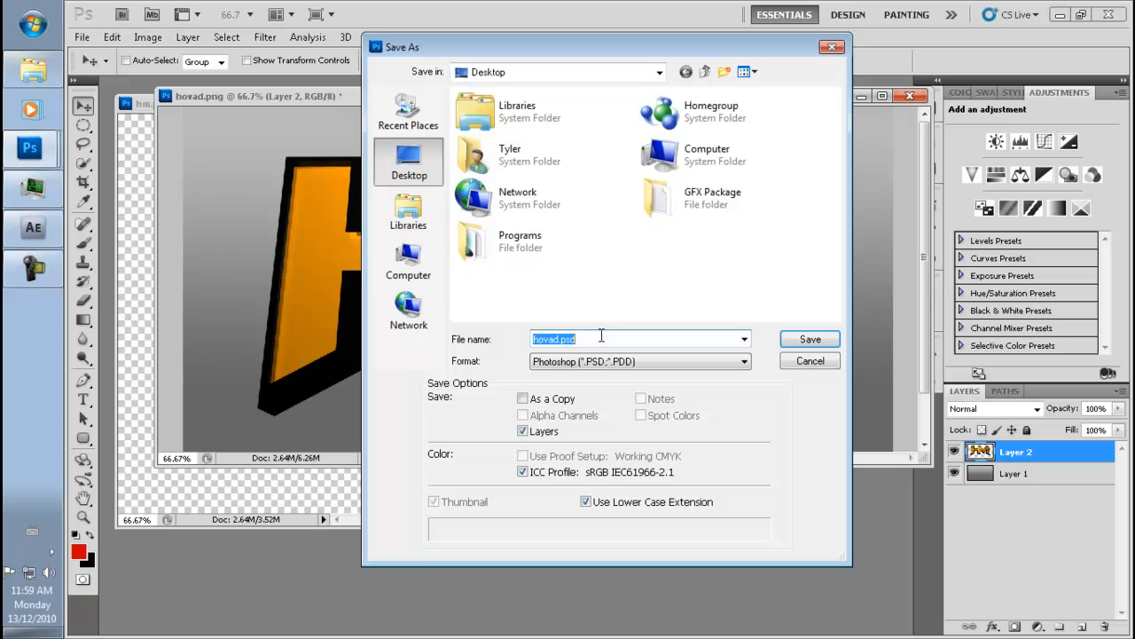
{"action": "left_click", "coordinate": [809, 338]}
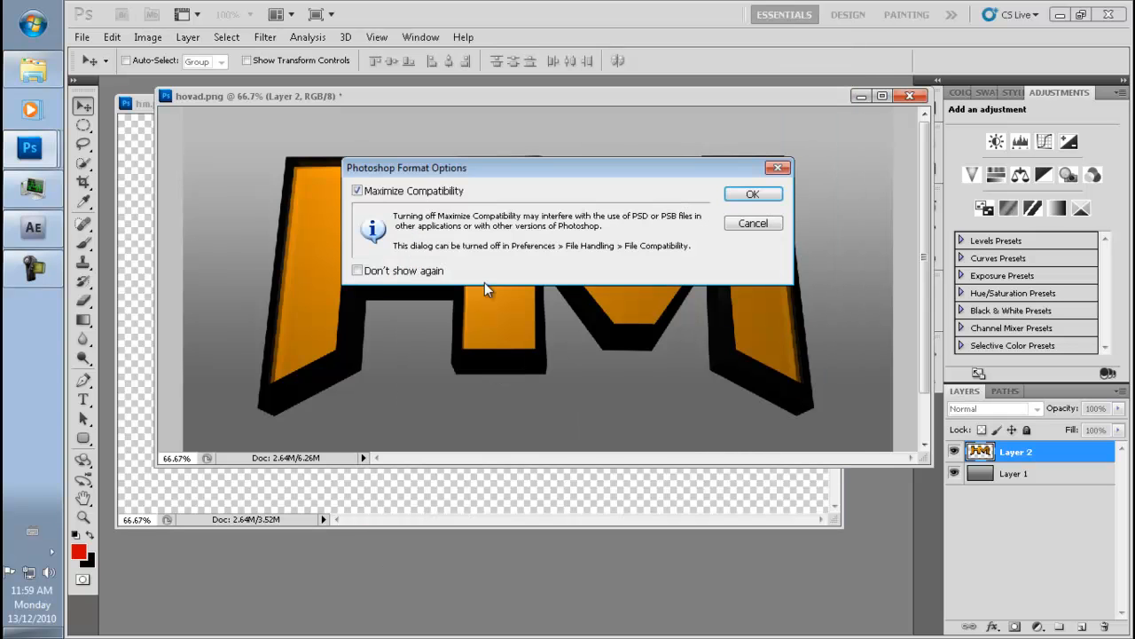
{"action": "left_click", "coordinate": [752, 194]}
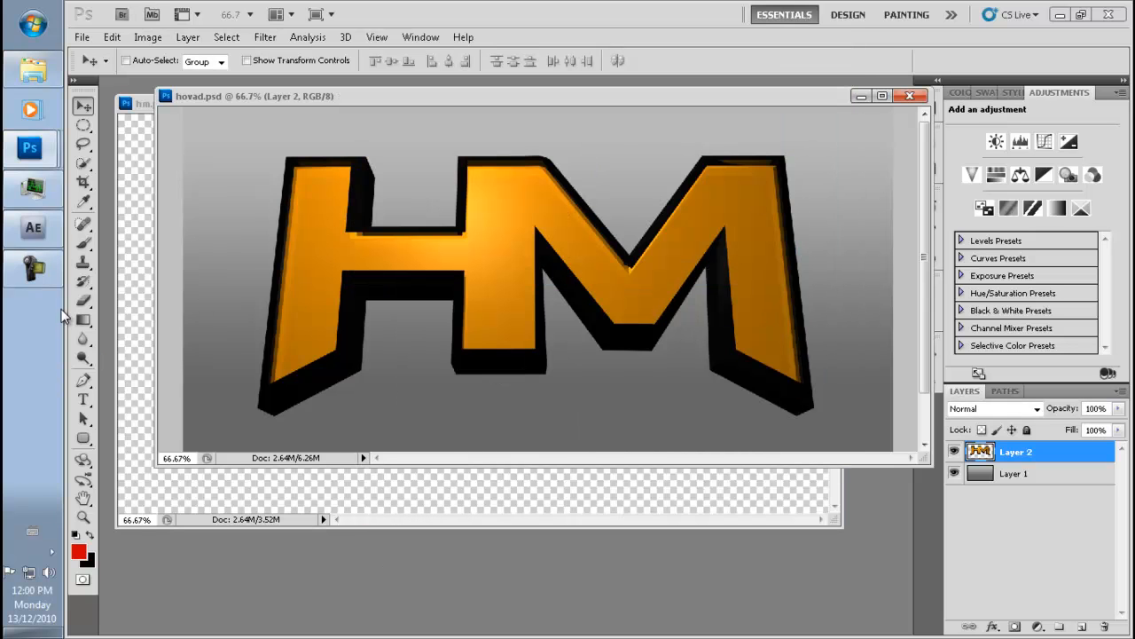
- Switch to After Effects with its empty untitled project
{"action": "left_click", "coordinate": [36, 228]}
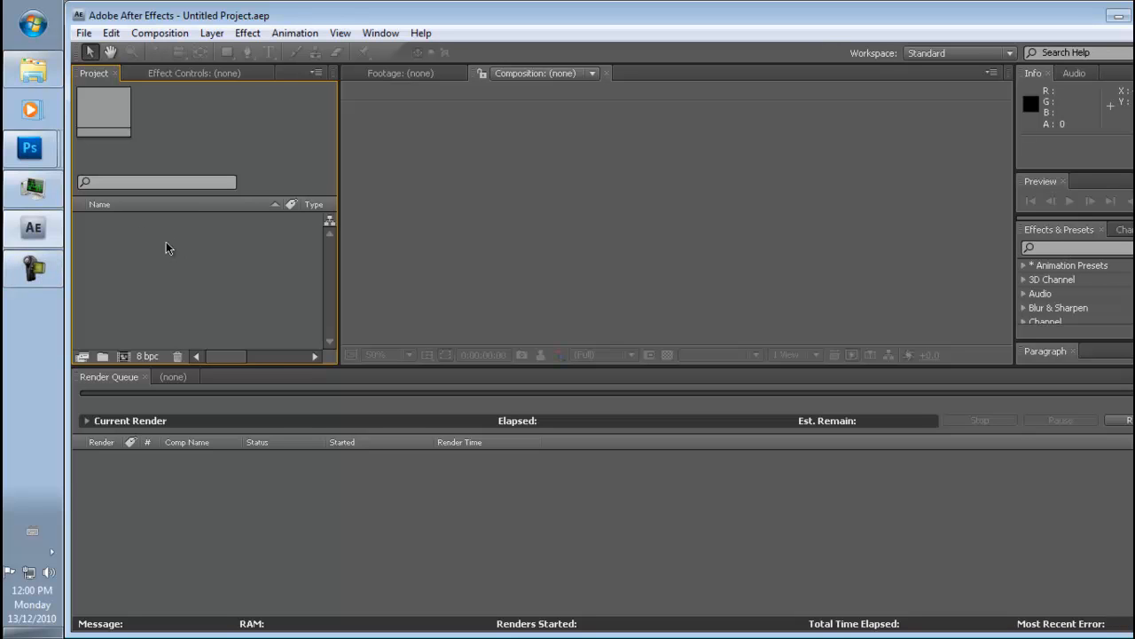
{"action": "right_click", "coordinate": [201, 281]}
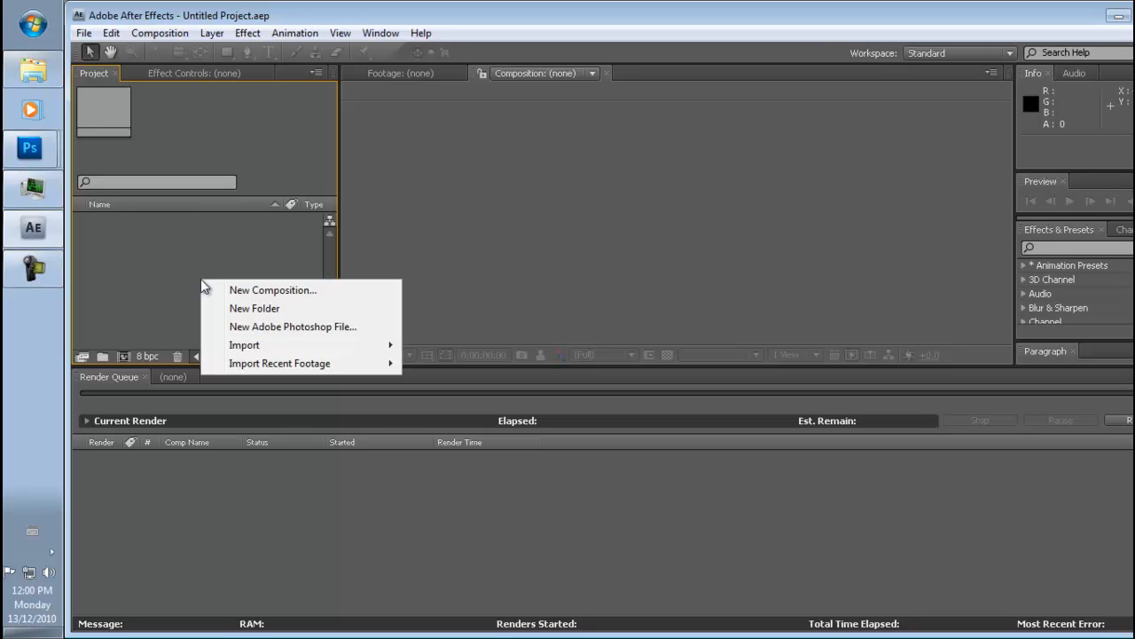
{"action": "left_click", "coordinate": [135, 231]}
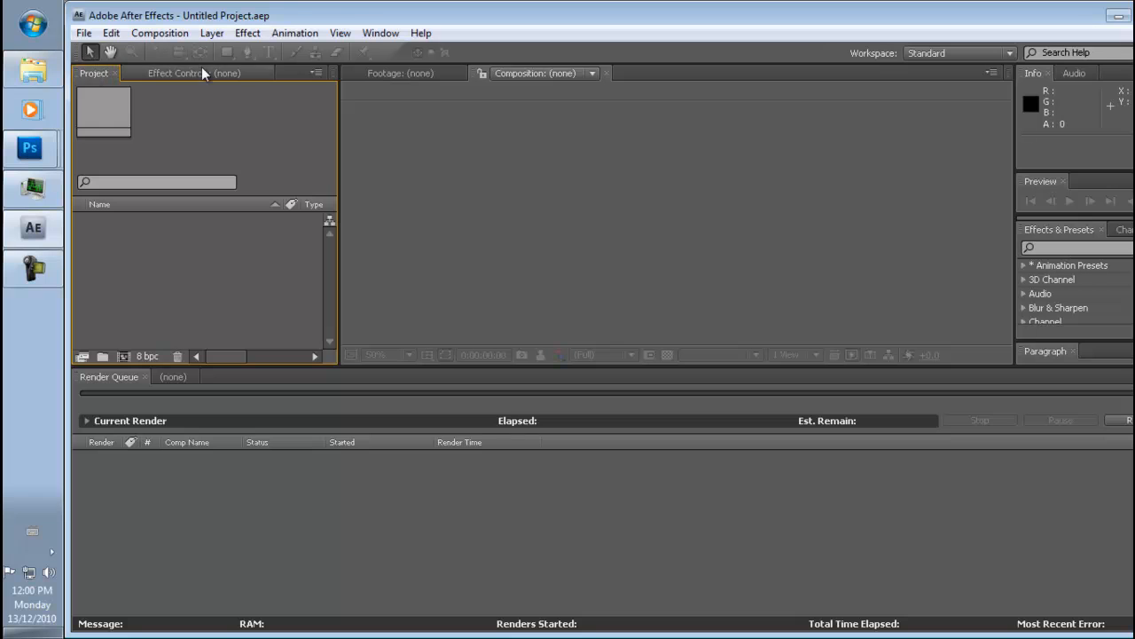
- Close the Project panel, reopen it and place it back ahead of Effect Controls
{"action": "left_click", "coordinate": [116, 74]}
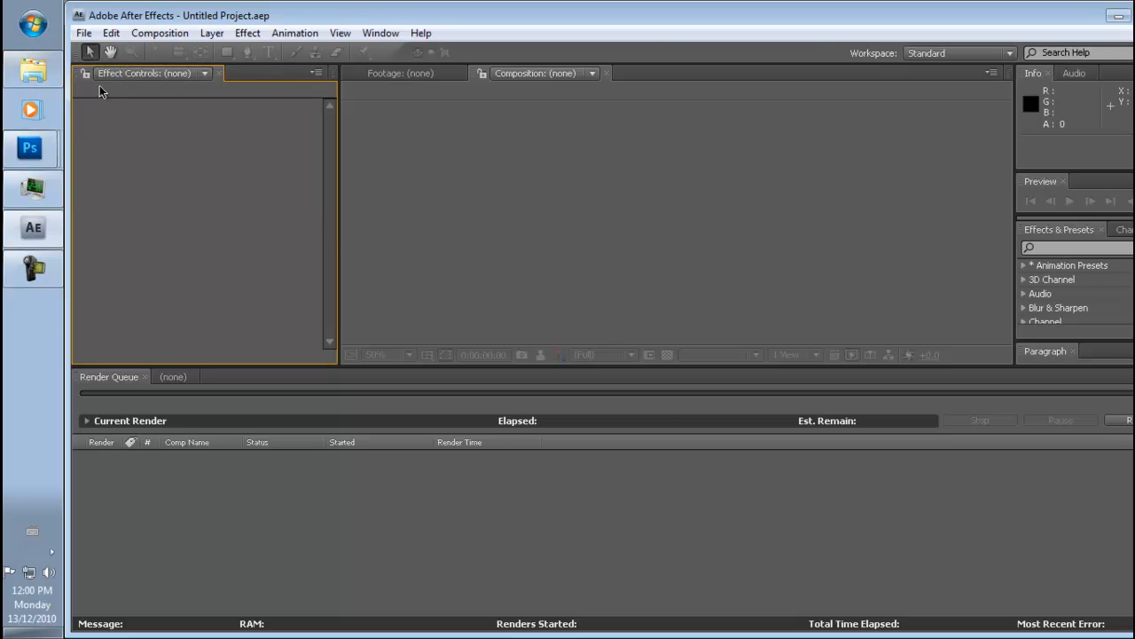
{"action": "left_click", "coordinate": [363, 33]}
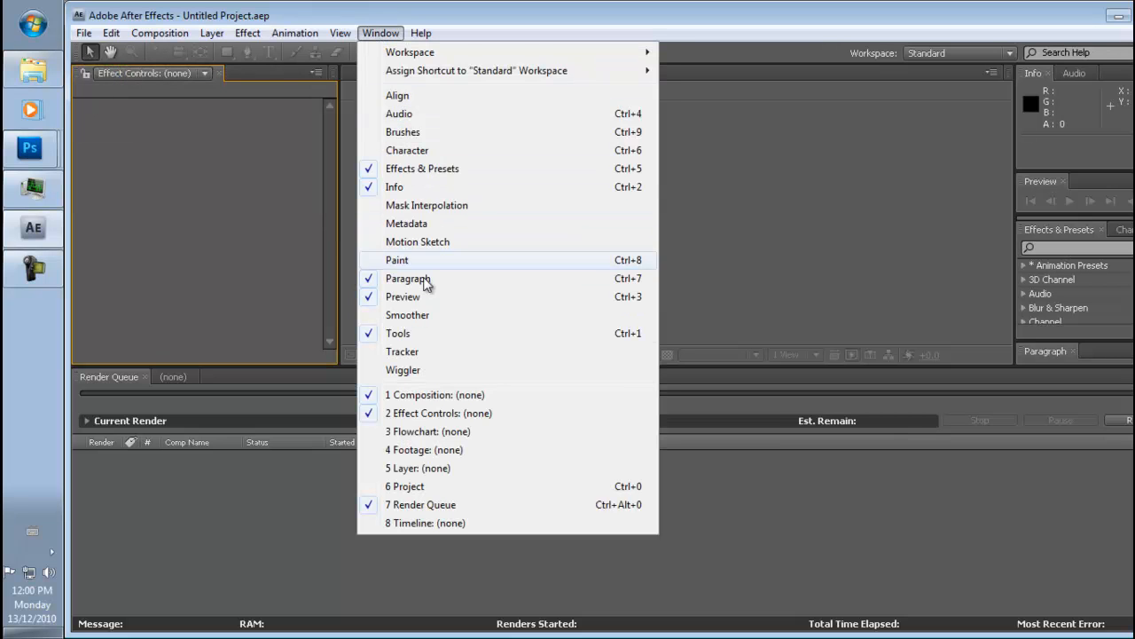
{"action": "left_click", "coordinate": [404, 487]}
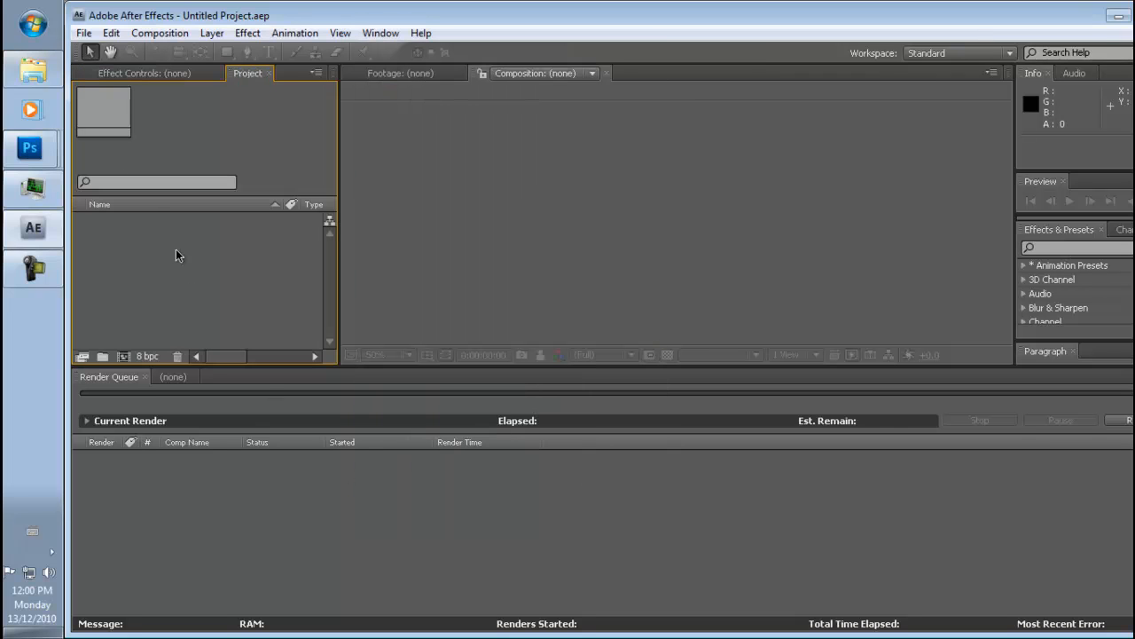
{"action": "left_click_drag", "start_coordinate": [236, 74], "coordinate": [159, 82]}
- Import hovad.psd from the Desktop as footage with merged layers
{"action": "right_click", "coordinate": [165, 289]}
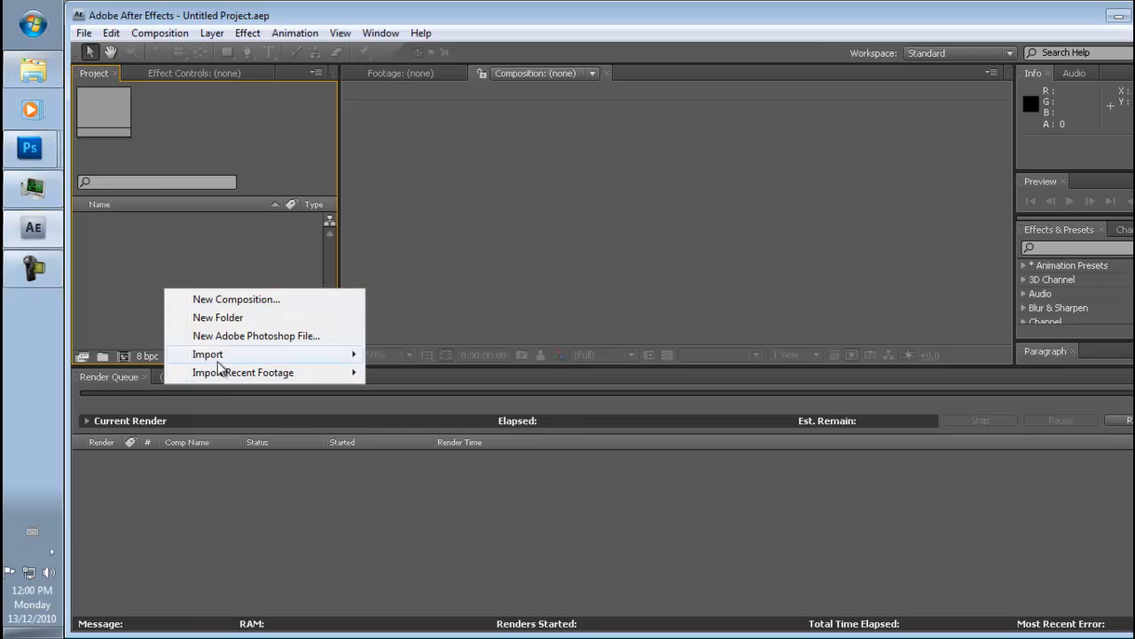
{"action": "mouse_move", "coordinate": [212, 355]}
{"action": "left_click", "coordinate": [437, 357]}
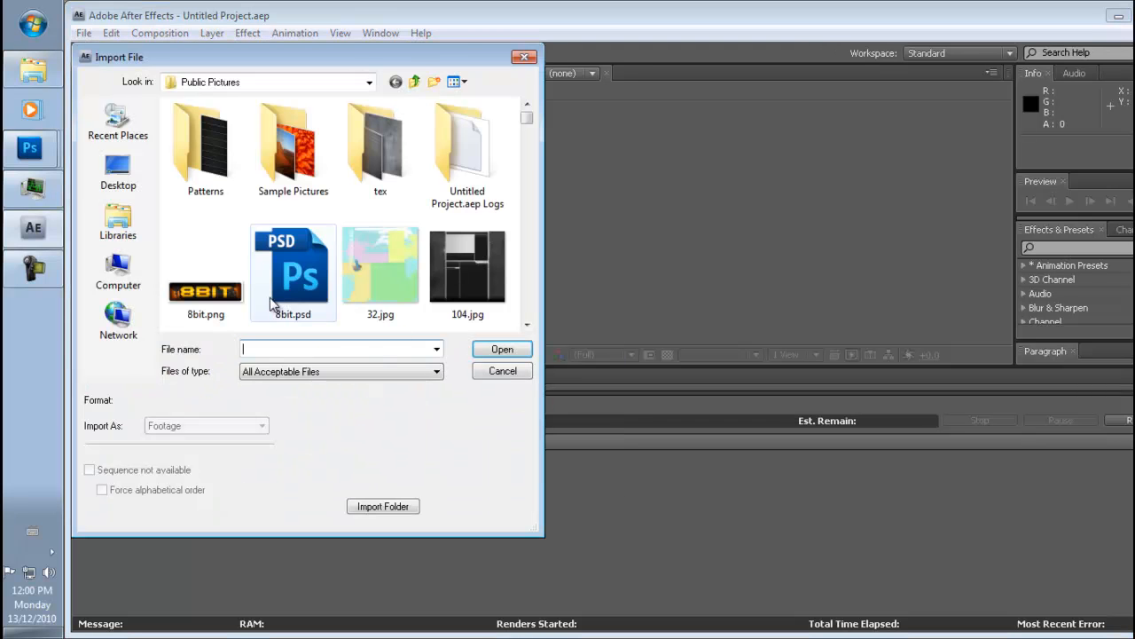
{"action": "left_click", "coordinate": [124, 174]}
{"action": "double_click", "coordinate": [261, 304]}
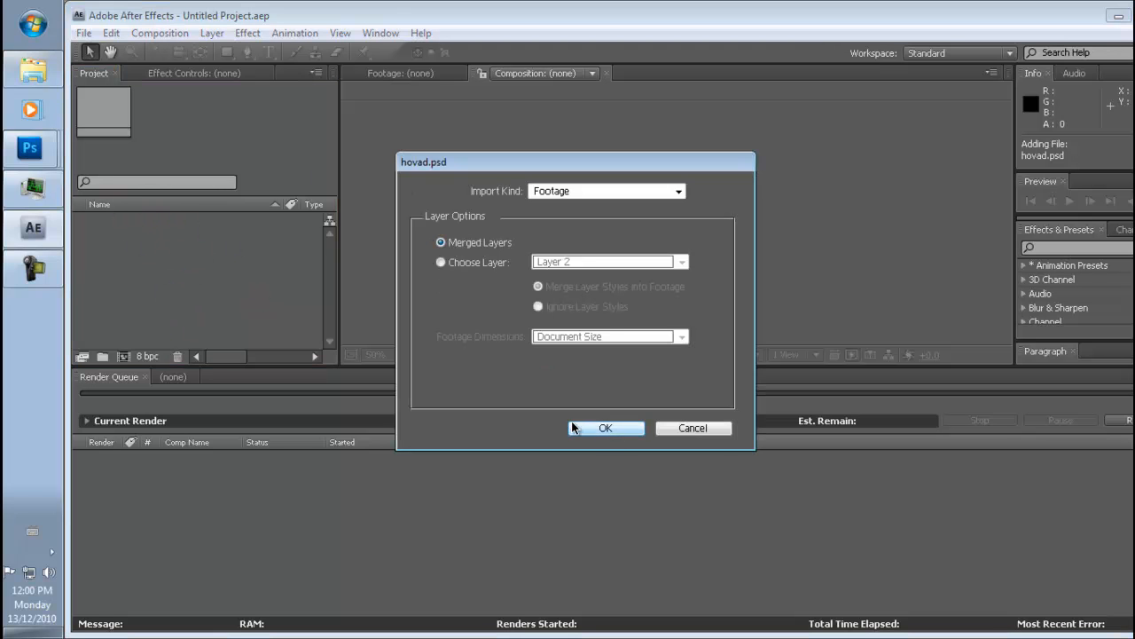
{"action": "left_click", "coordinate": [610, 430]}
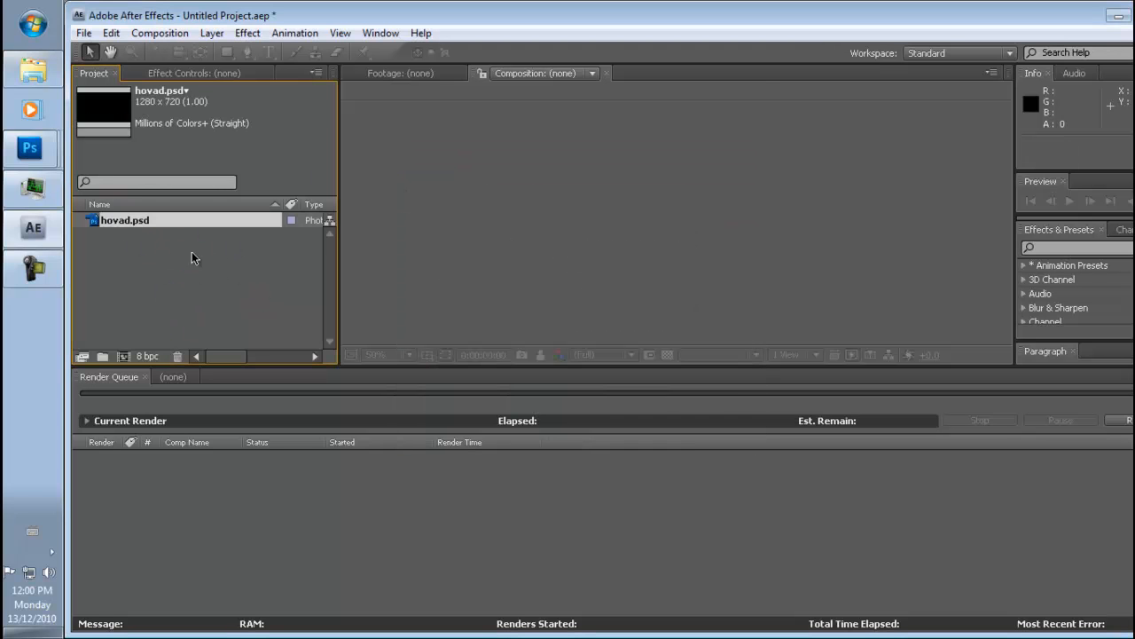
- Create a composition from hovad.psd in the timeline, and maximise the window with a taller composition preview
{"action": "left_click", "coordinate": [166, 376]}
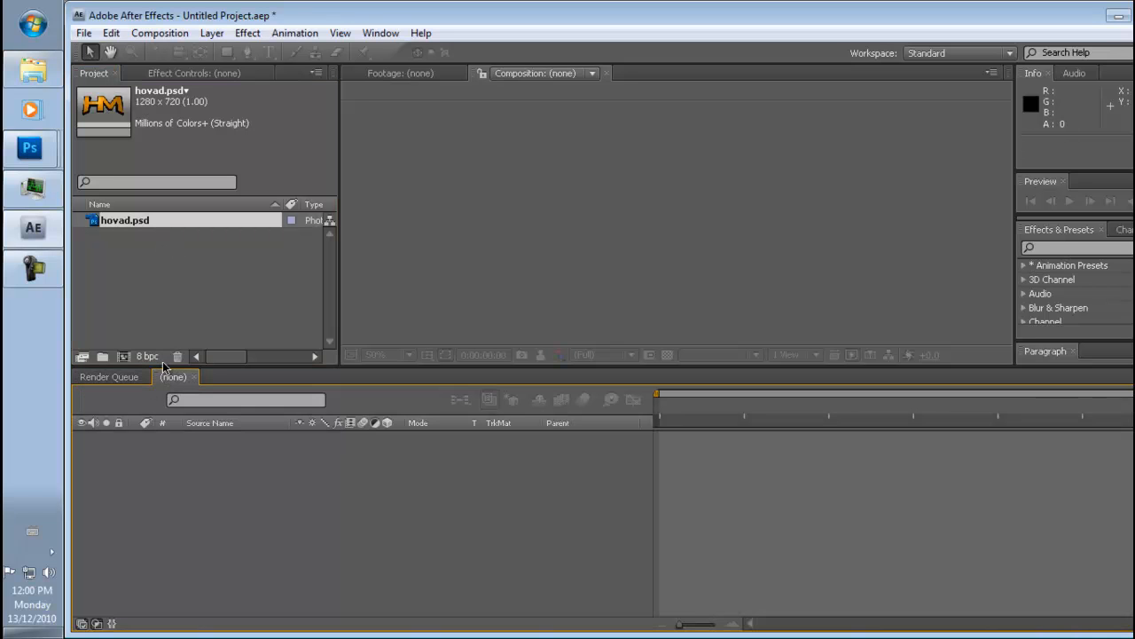
{"action": "left_click_drag", "start_coordinate": [166, 228], "coordinate": [186, 501]}
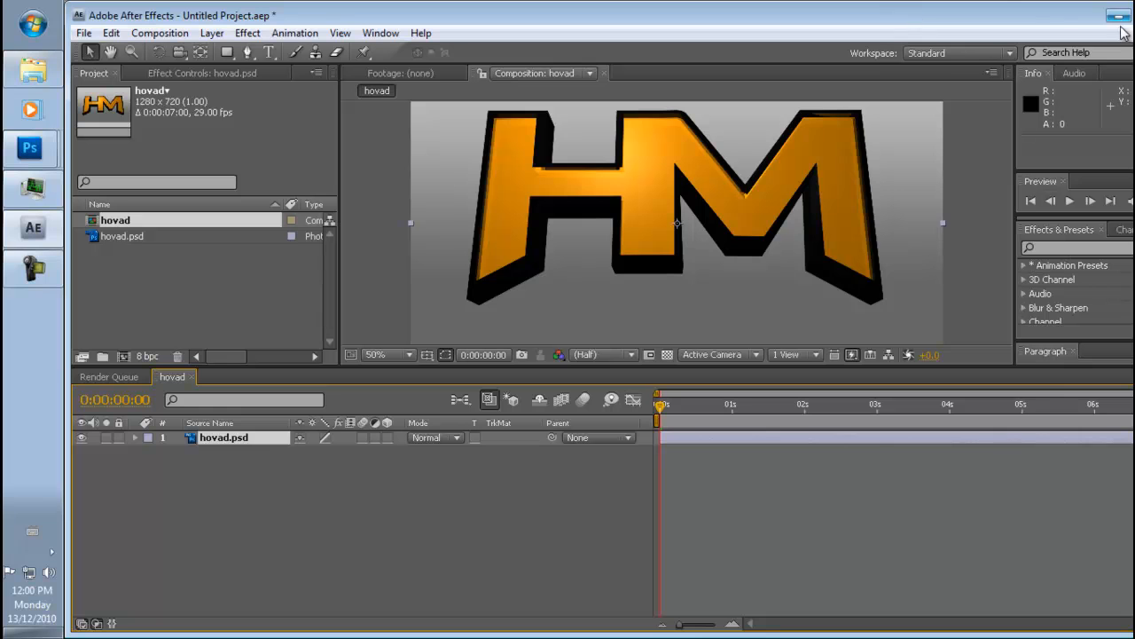
{"action": "double_click", "coordinate": [1024, 19]}
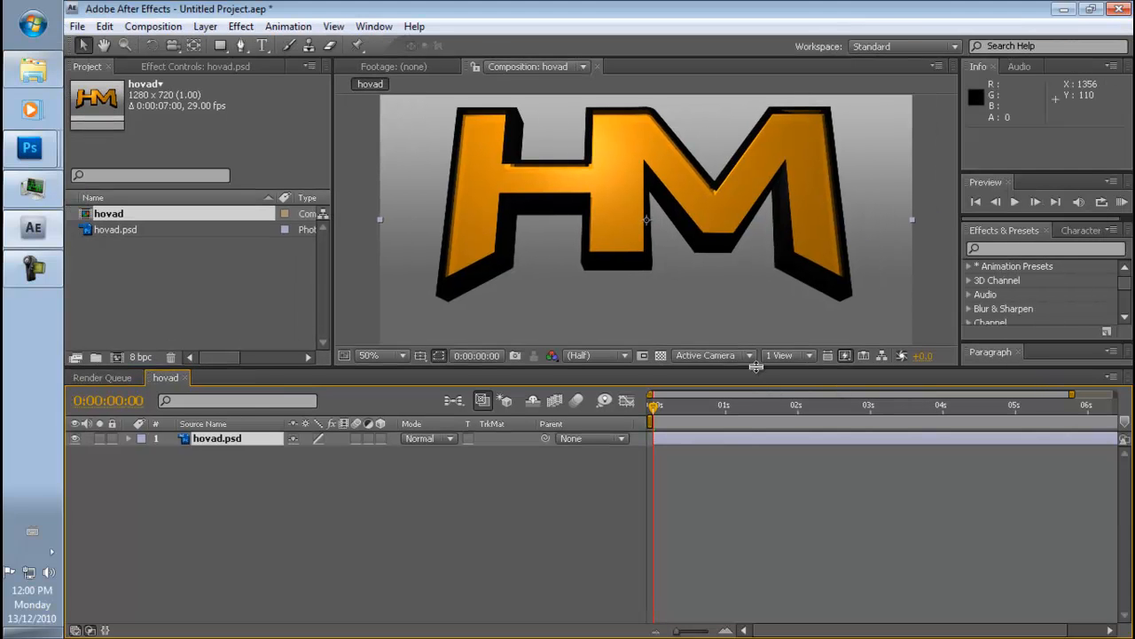
{"action": "left_click_drag", "start_coordinate": [756, 366], "coordinate": [750, 402]}
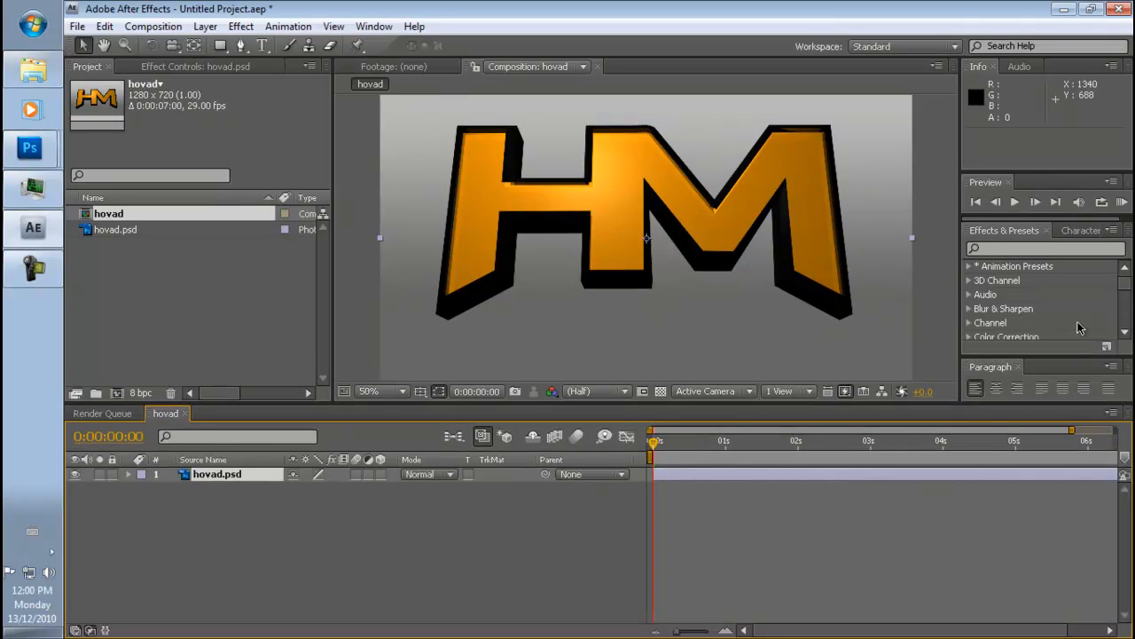
- Add a black solid layer at composition size, 1280 by 720 px, above hovad.psd
{"action": "right_click", "coordinate": [329, 535]}
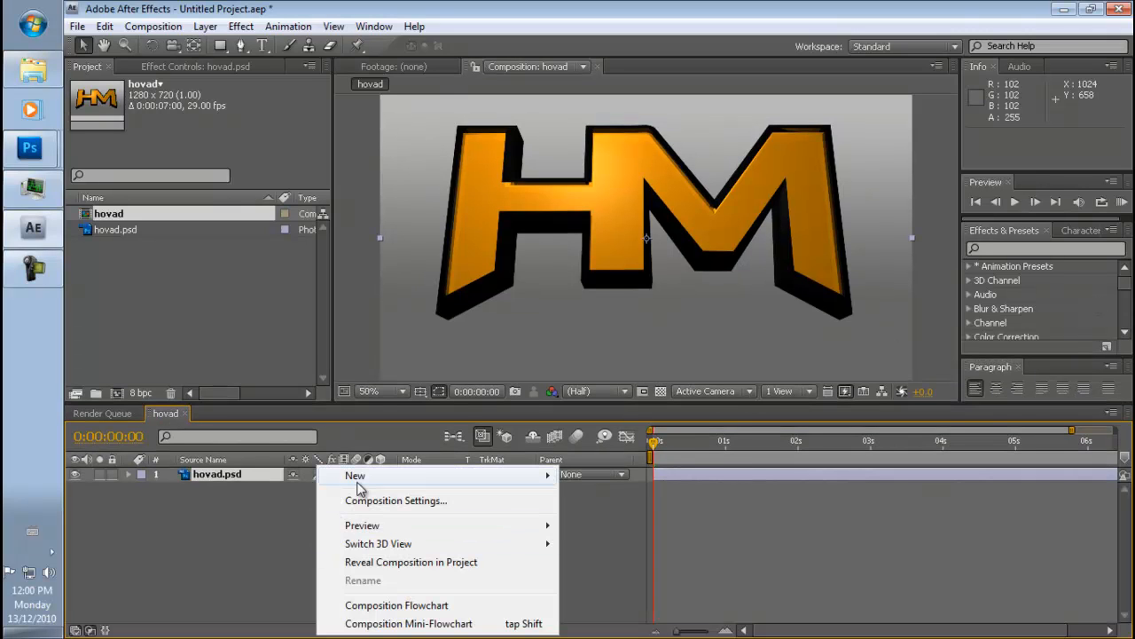
{"action": "mouse_move", "coordinate": [412, 477]}
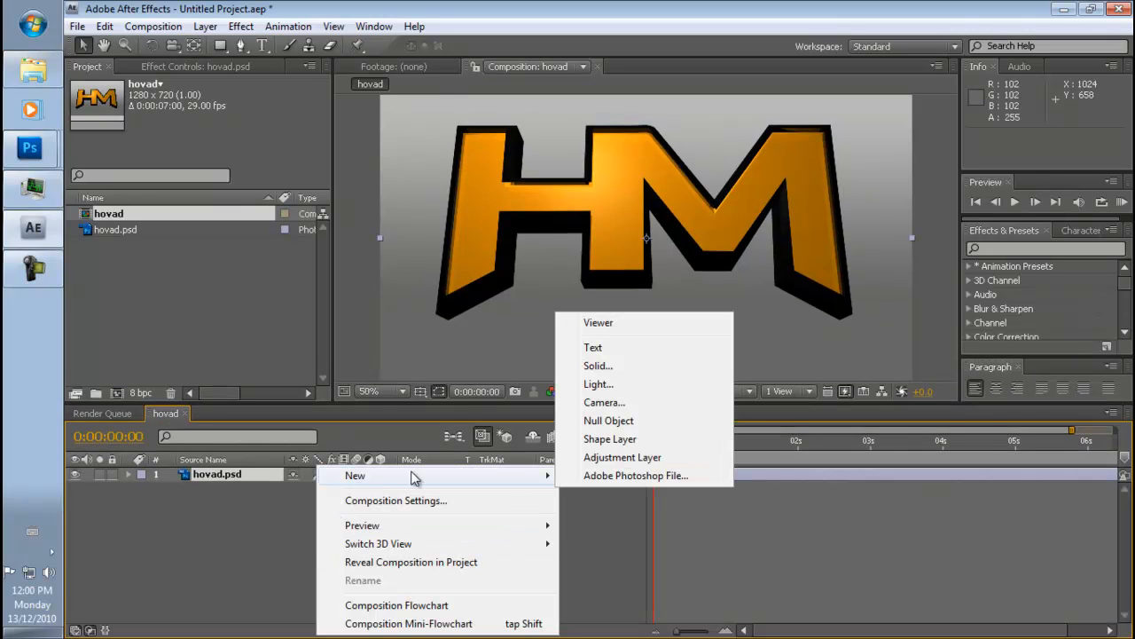
{"action": "left_click", "coordinate": [596, 365]}
{"action": "left_click", "coordinate": [584, 403]}
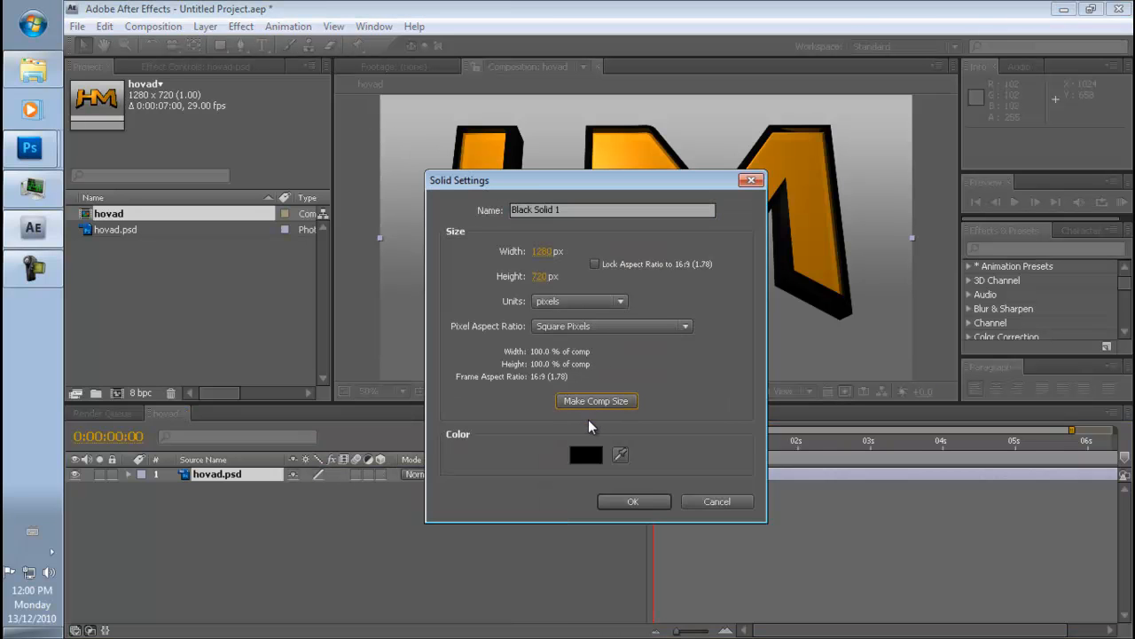
{"action": "left_click", "coordinate": [634, 502]}
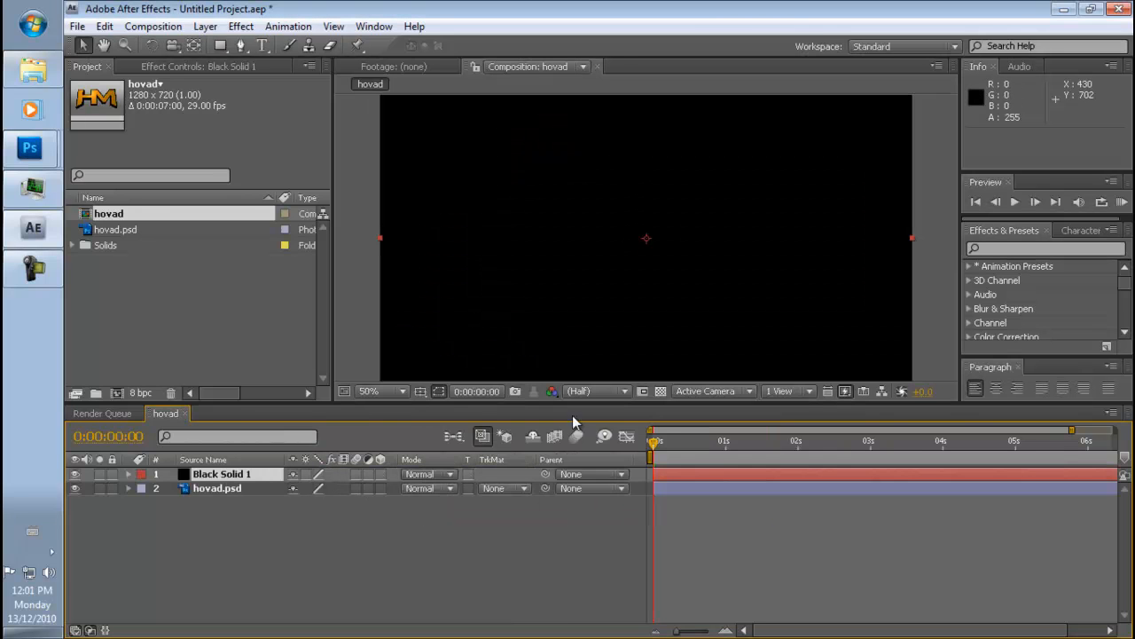
- Apply Video Copilot's Optical Flares effect to the black solid and move the flare to about 334, 404
{"action": "left_click_drag", "start_coordinate": [1124, 282], "coordinate": [1128, 344]}
{"action": "left_click", "coordinate": [969, 332]}
{"action": "left_click_drag", "start_coordinate": [1029, 332], "coordinate": [690, 245]}
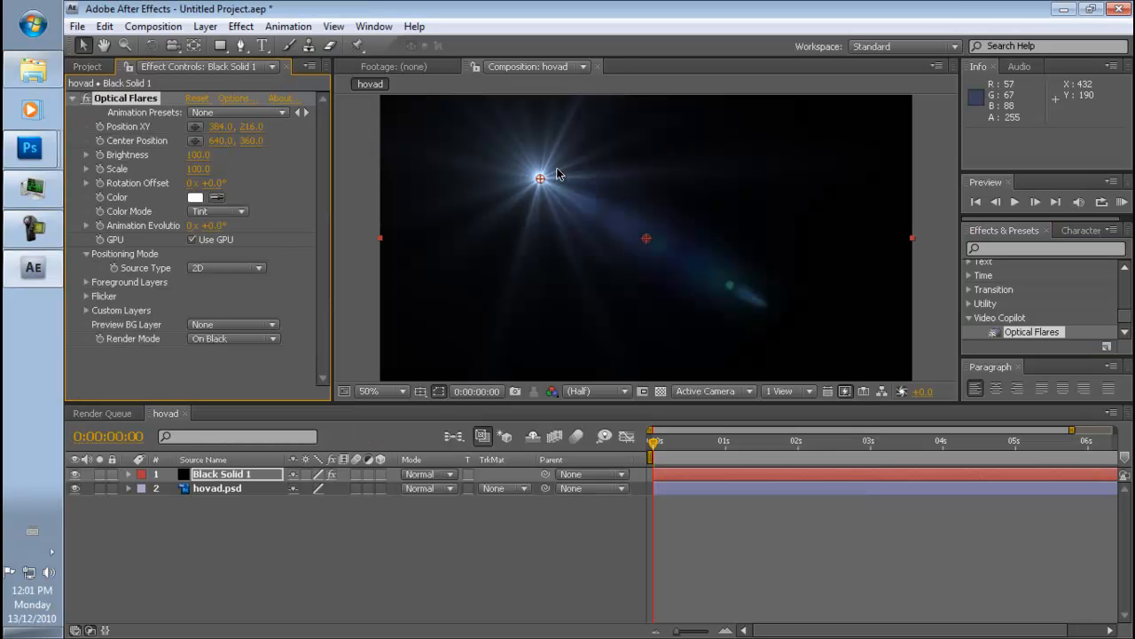
{"action": "left_click_drag", "start_coordinate": [540, 178], "coordinate": [505, 293]}
- Load the custom preset CUSTOM FLARE 2 in the Optical Flares options
{"action": "left_click", "coordinate": [234, 99]}
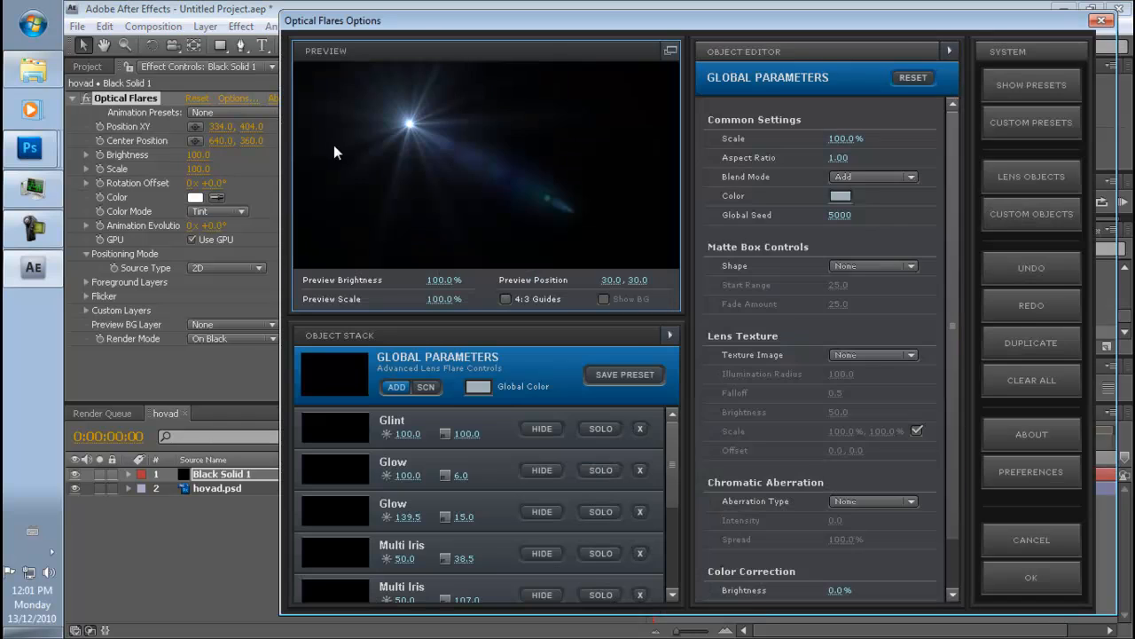
{"action": "left_click", "coordinate": [990, 134]}
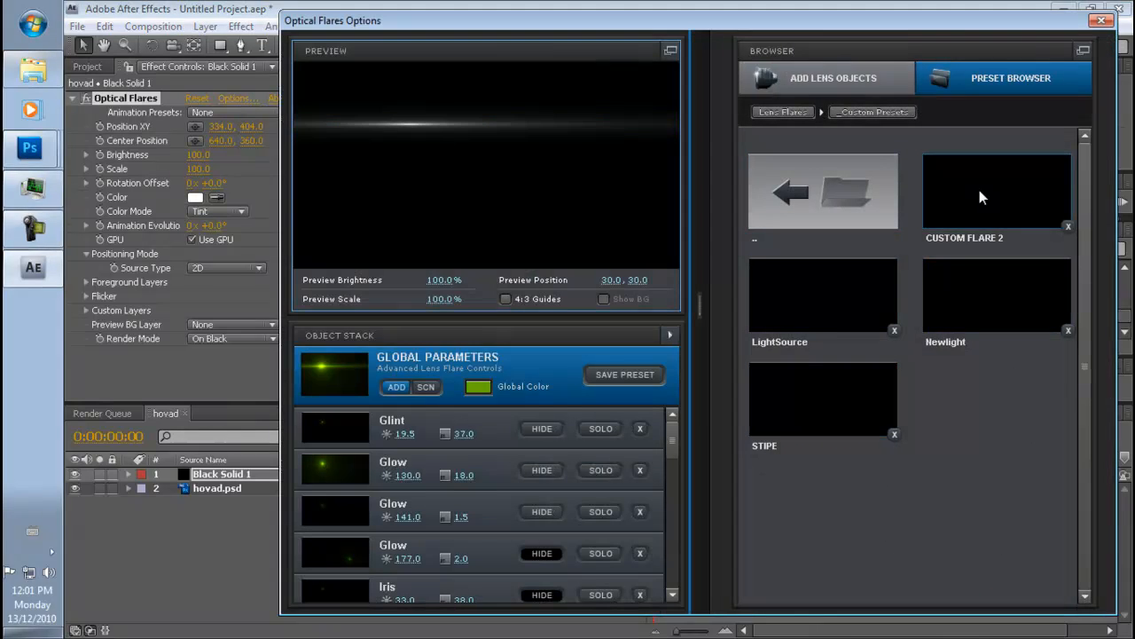
{"action": "left_click", "coordinate": [980, 190]}
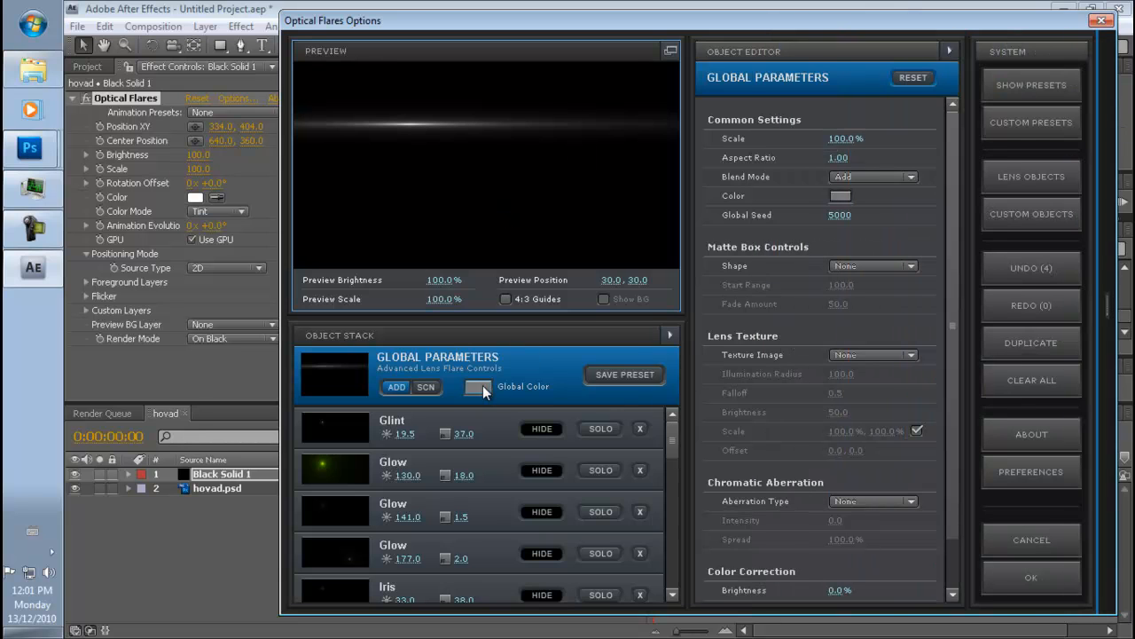
- Set the flare's global color to orange, accept the options and move the flare to about 636, 440
{"action": "left_click", "coordinate": [479, 387]}
{"action": "left_click_drag", "start_coordinate": [550, 390], "coordinate": [552, 483]}
{"action": "left_click", "coordinate": [599, 489]}
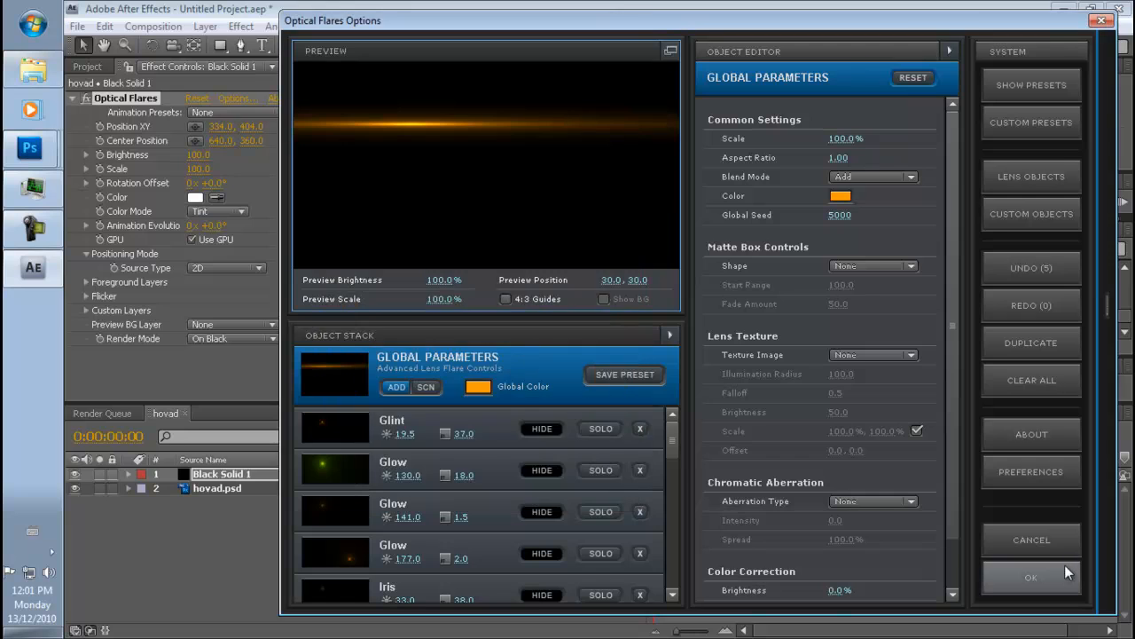
{"action": "left_click", "coordinate": [1065, 575]}
{"action": "left_click_drag", "start_coordinate": [523, 255], "coordinate": [649, 272]}
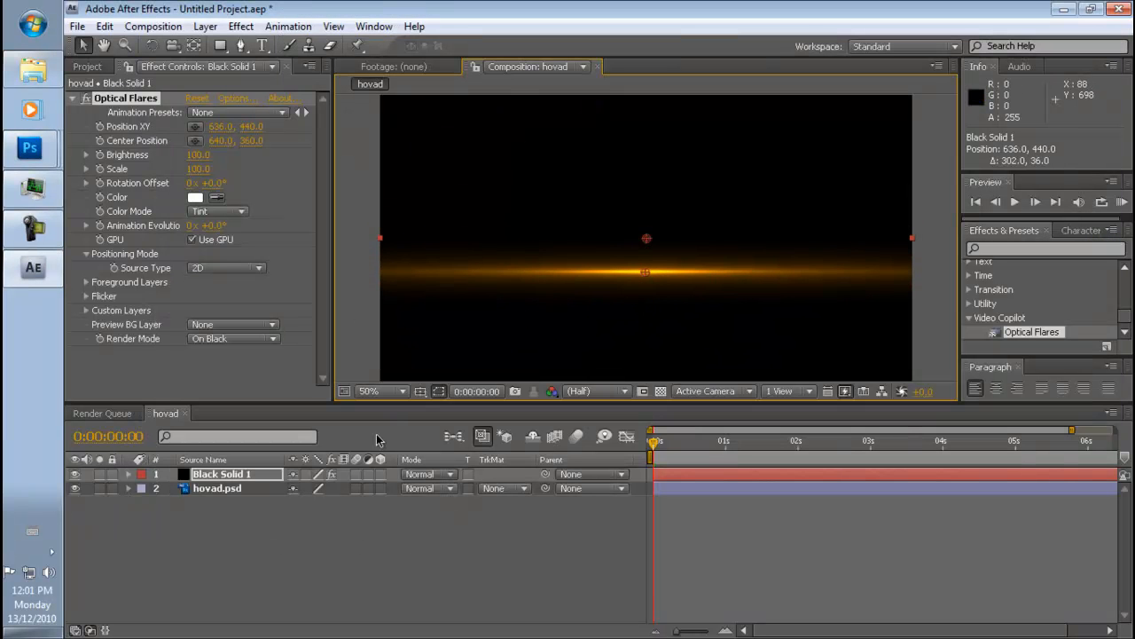
- Hide the Modes column in the timeline and show it again
{"action": "left_click", "coordinate": [435, 474]}
{"action": "left_click", "coordinate": [414, 461]}
{"action": "right_click", "coordinate": [415, 460]}
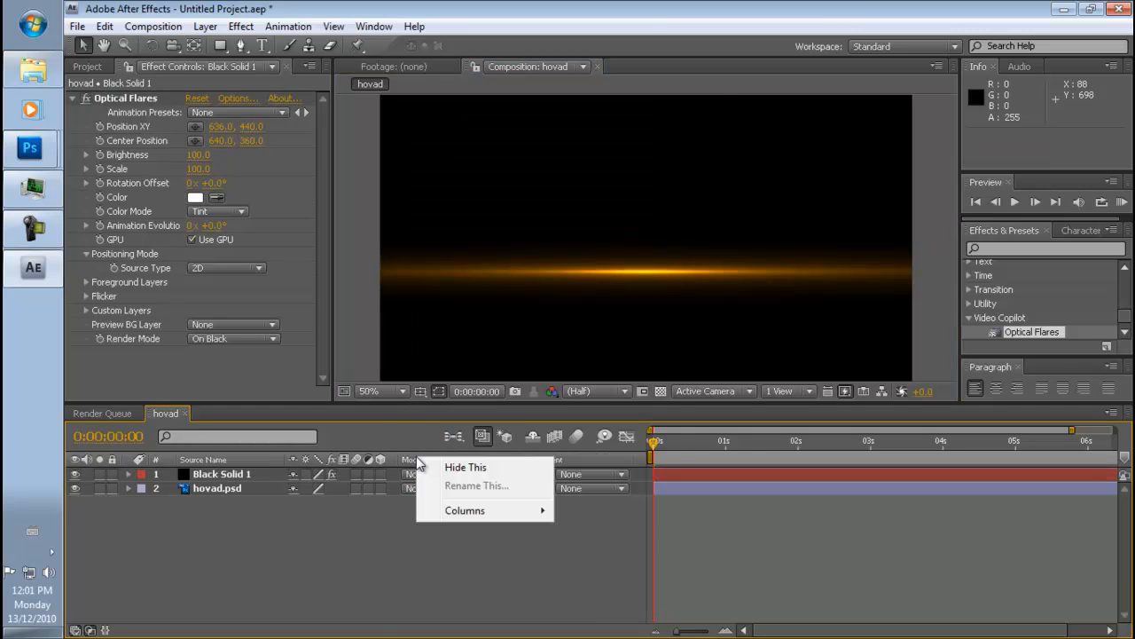
{"action": "mouse_move", "coordinate": [541, 509]}
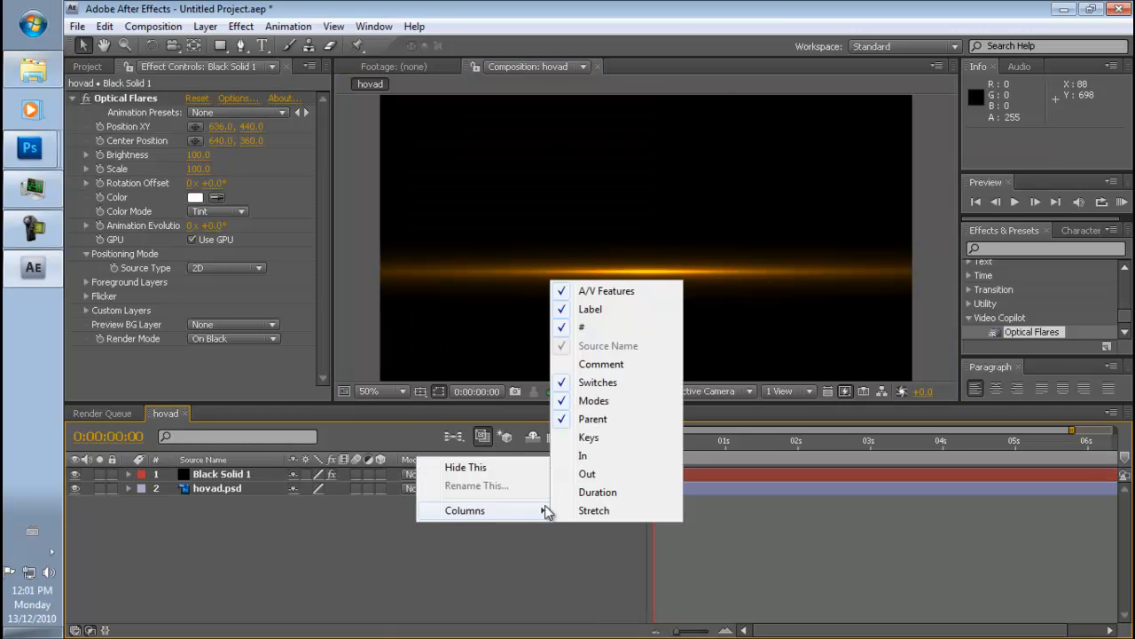
{"action": "left_click", "coordinate": [612, 399]}
{"action": "right_click", "coordinate": [452, 462]}
{"action": "mouse_move", "coordinate": [499, 510]}
{"action": "left_click", "coordinate": [613, 401]}
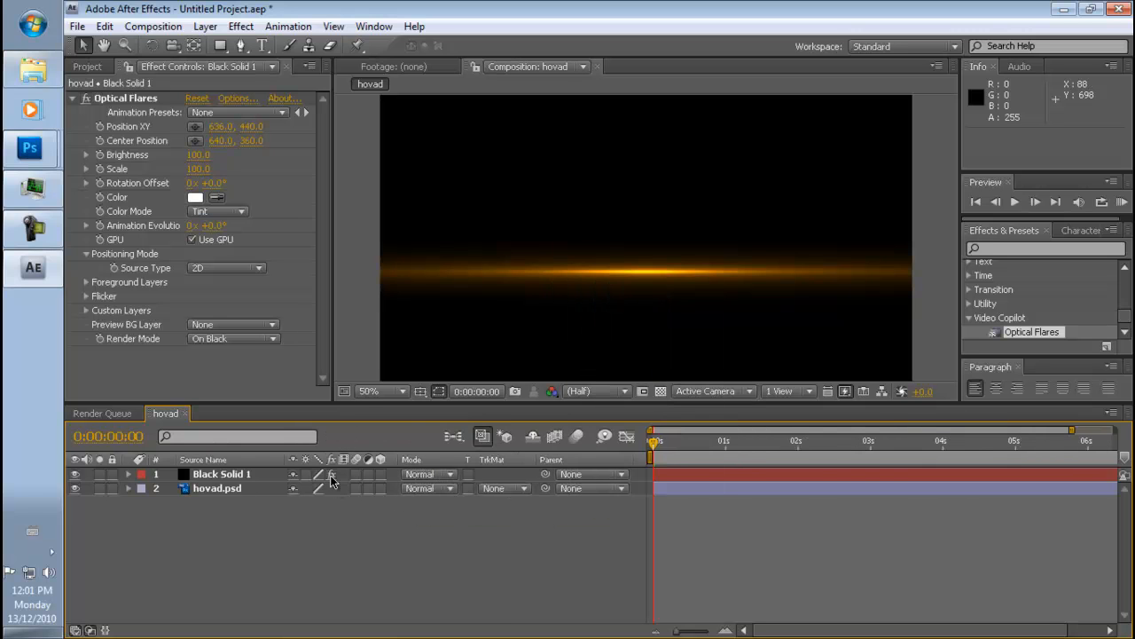
- Set the black solid's blending mode to Add so the flare overlays the HM lettering
{"action": "left_click", "coordinate": [441, 474]}
{"action": "left_click", "coordinate": [438, 280]}
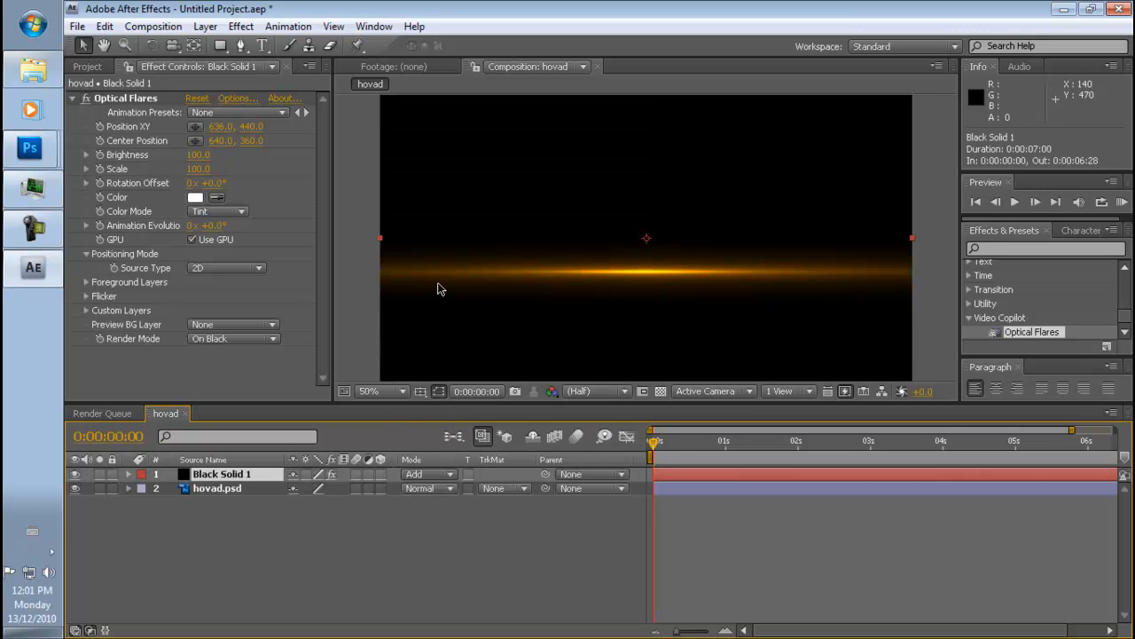
- Move the flare to the H's upper-left corner at about 204, 88 and reduce its scale to 10
{"action": "left_click", "coordinate": [195, 127]}
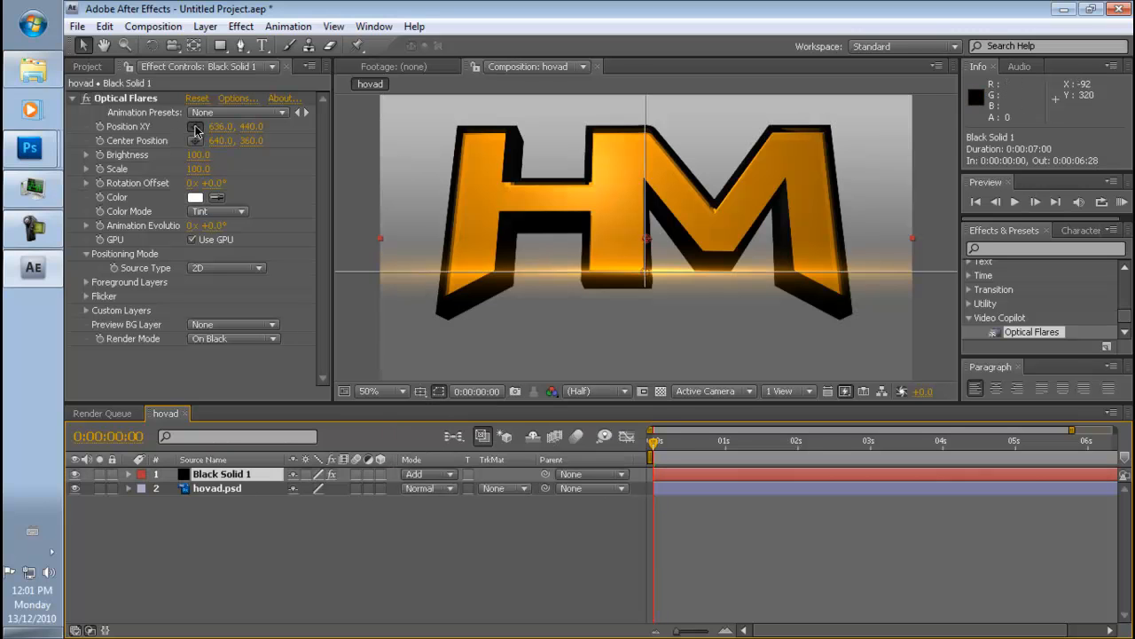
{"action": "left_click", "coordinate": [458, 127]}
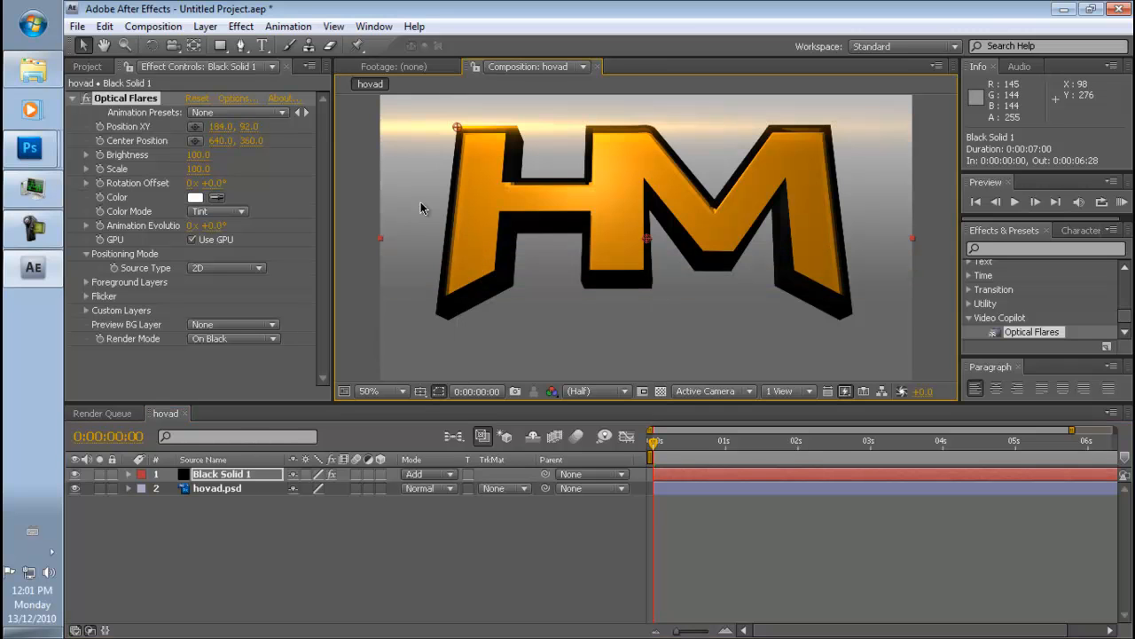
{"action": "left_click_drag", "start_coordinate": [199, 169], "coordinate": [183, 167]}
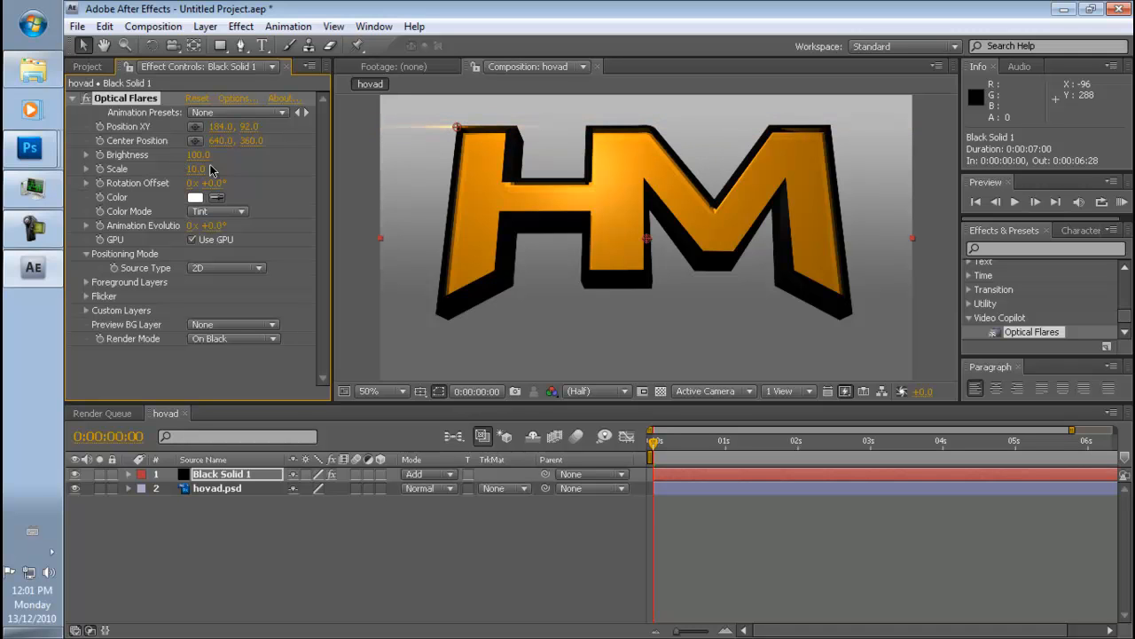
{"action": "left_click_drag", "start_coordinate": [458, 126], "coordinate": [466, 130]}
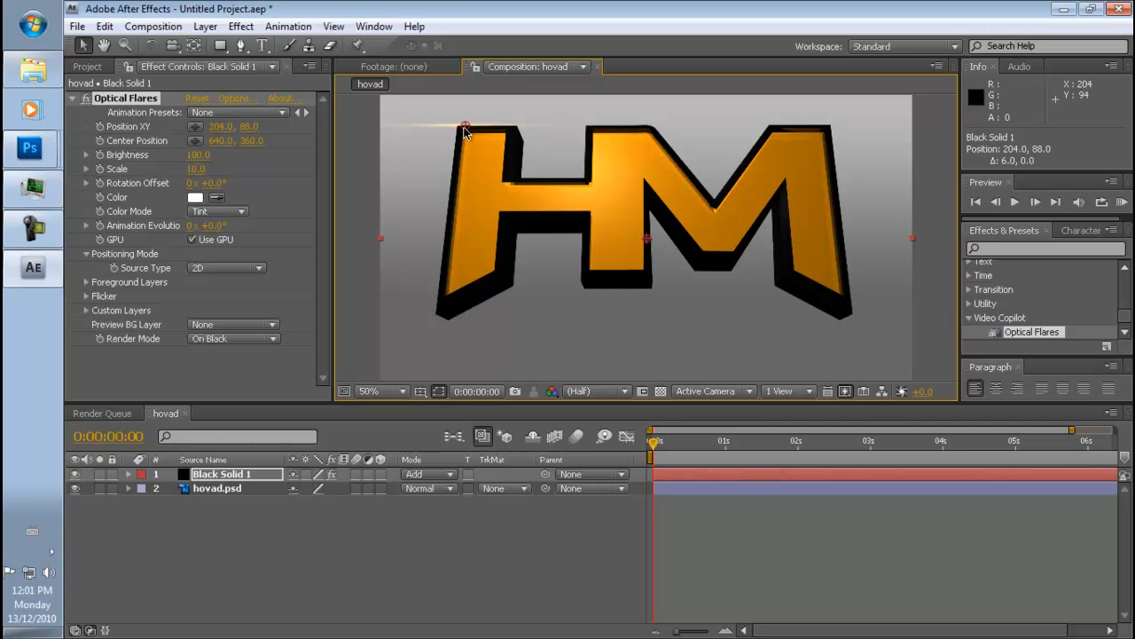
- Duplicate the flare layer and position the copy's flare on the M's lower-right corner at about 1104, 552
{"action": "left_click", "coordinate": [230, 475]}
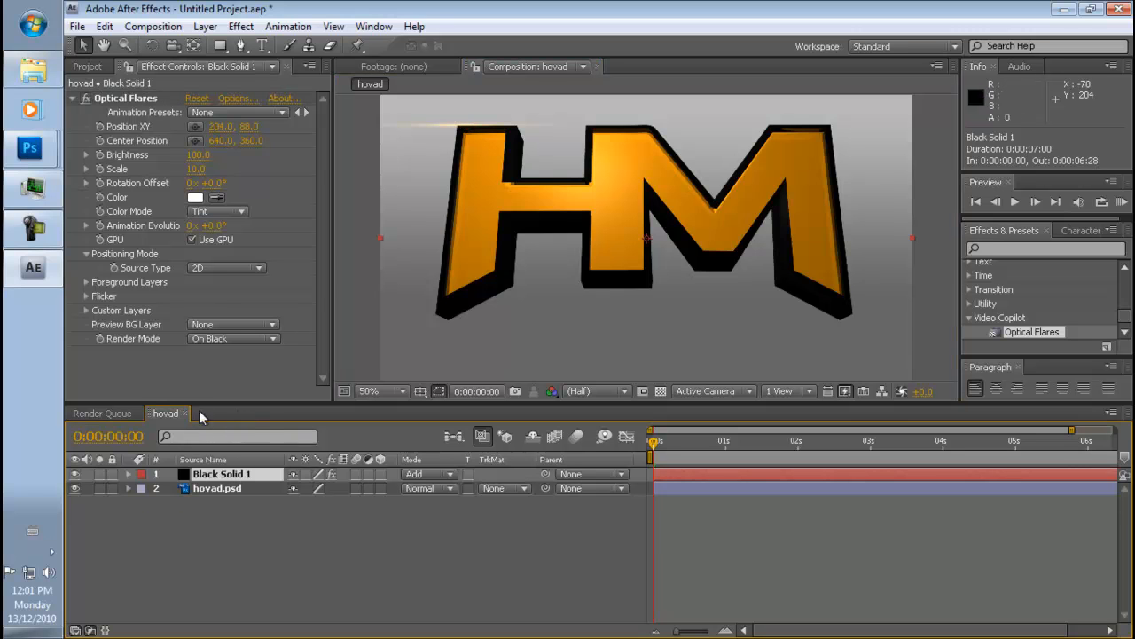
{"action": "key", "text": "ctrl+d"}
{"action": "left_click", "coordinate": [195, 126]}
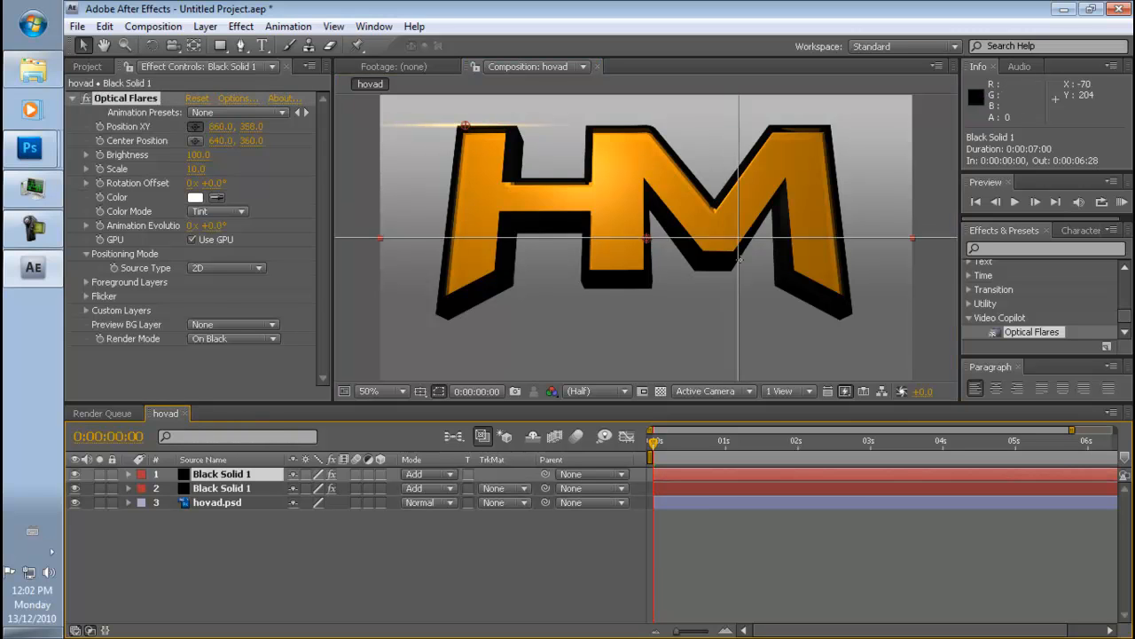
{"action": "left_click", "coordinate": [657, 134]}
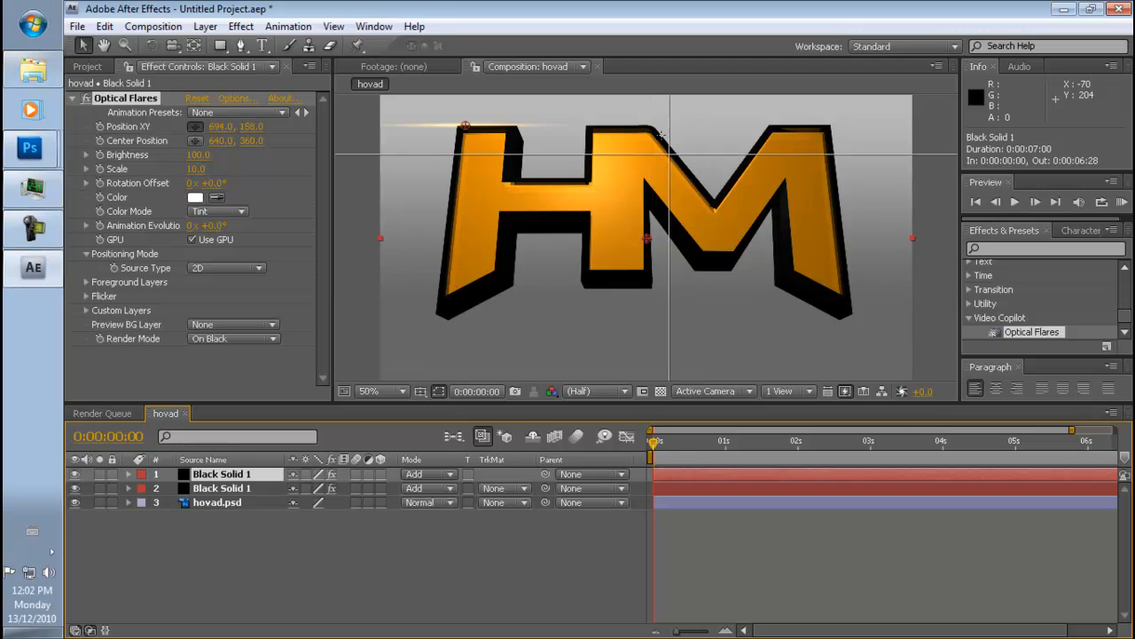
{"action": "left_click", "coordinate": [716, 197]}
{"action": "left_click_drag", "start_coordinate": [707, 219], "coordinate": [840, 322]}
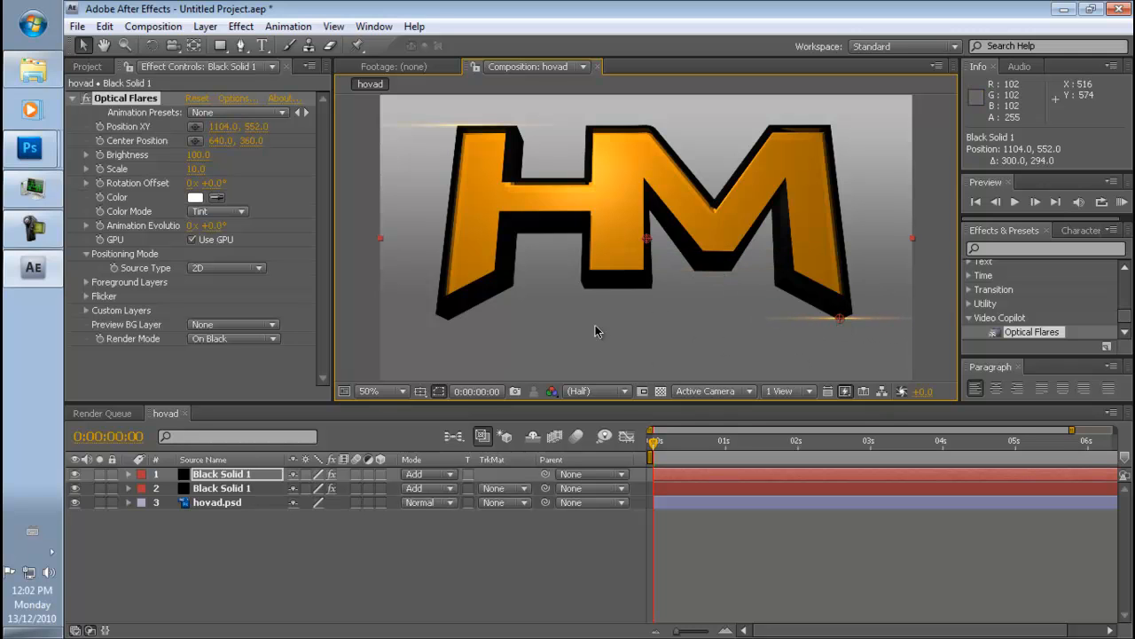
{"action": "right_click", "coordinate": [200, 532]}
{"action": "mouse_move", "coordinate": [236, 477]}
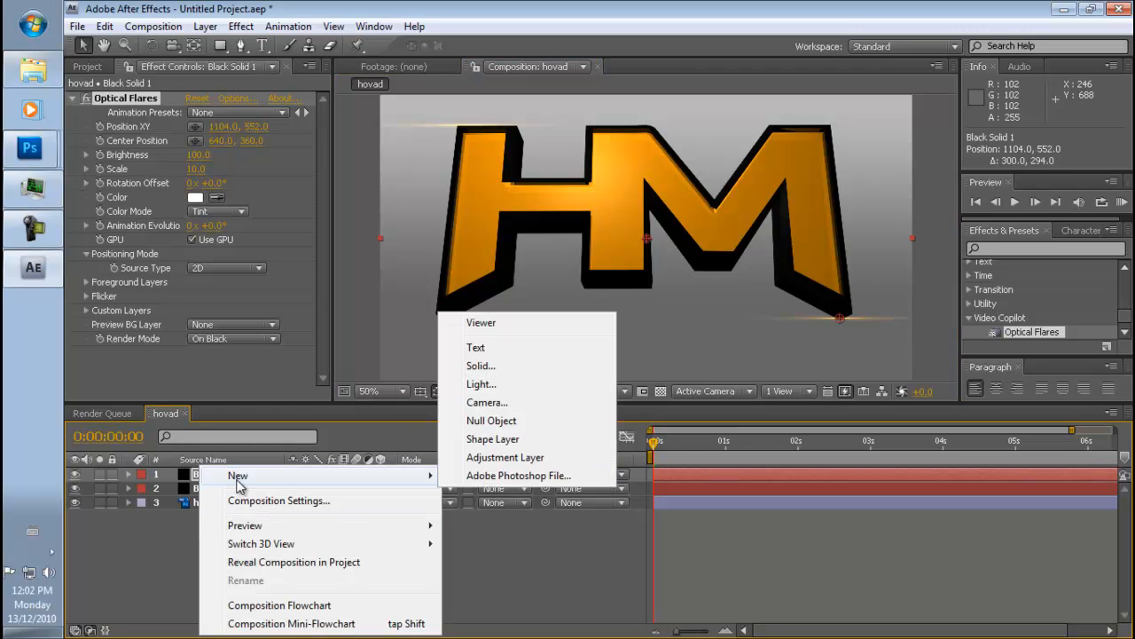
{"action": "key", "text": "Escape"}
- Duplicate the top flare layer and load the Rim_Light preset from Natural Flares into the copy
{"action": "left_click", "coordinate": [213, 475]}
{"action": "key", "text": "ctrl+d"}
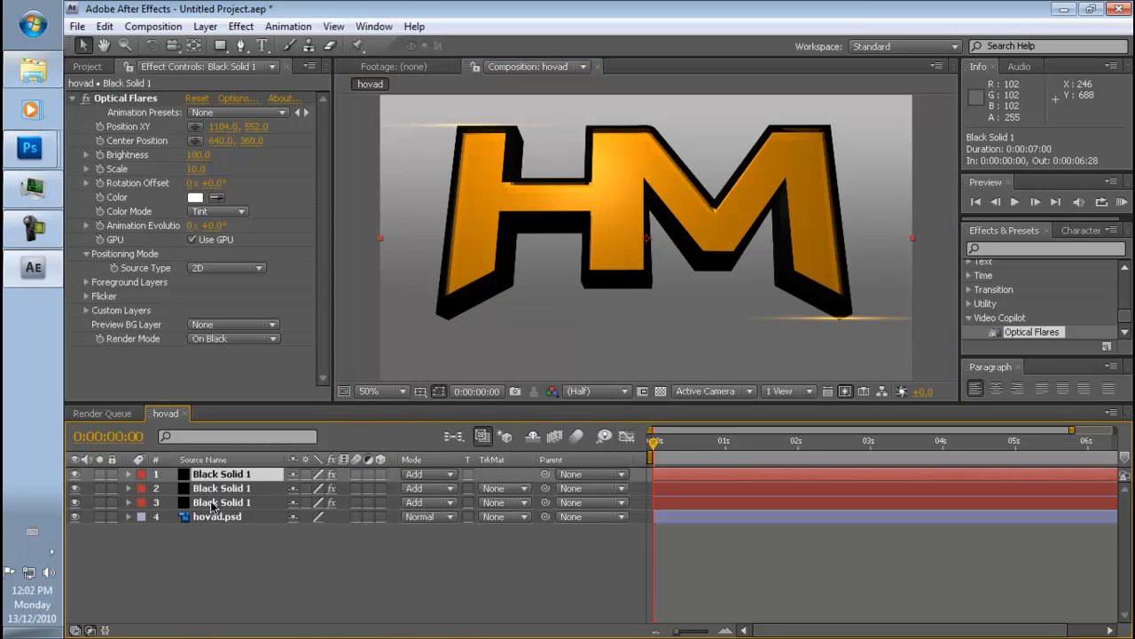
{"action": "left_click", "coordinate": [232, 99]}
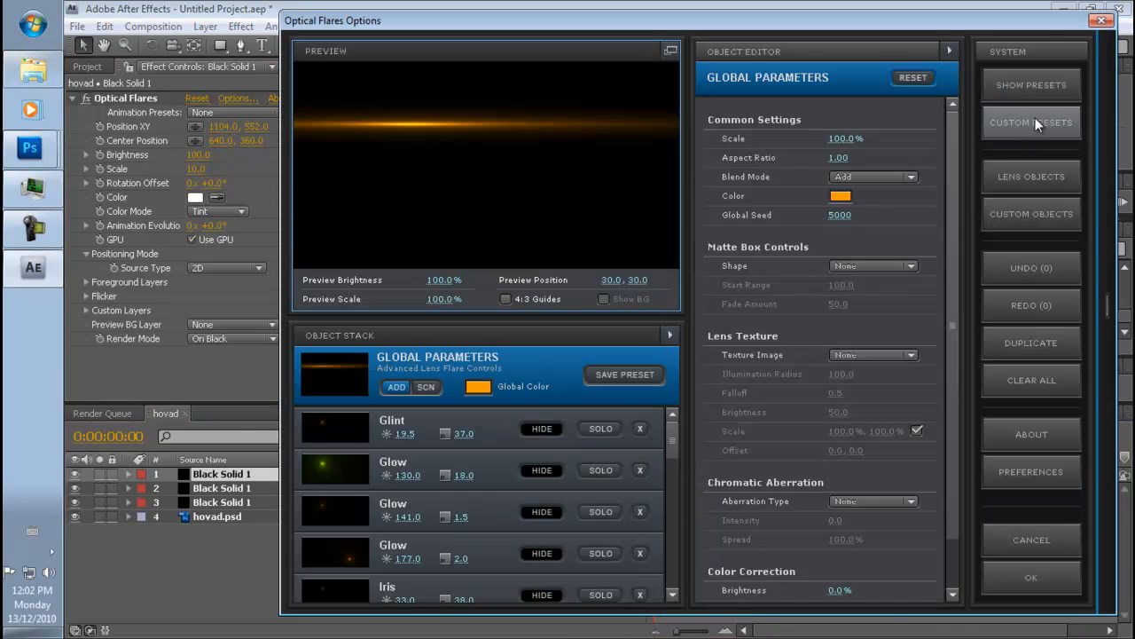
{"action": "left_click", "coordinate": [1035, 119]}
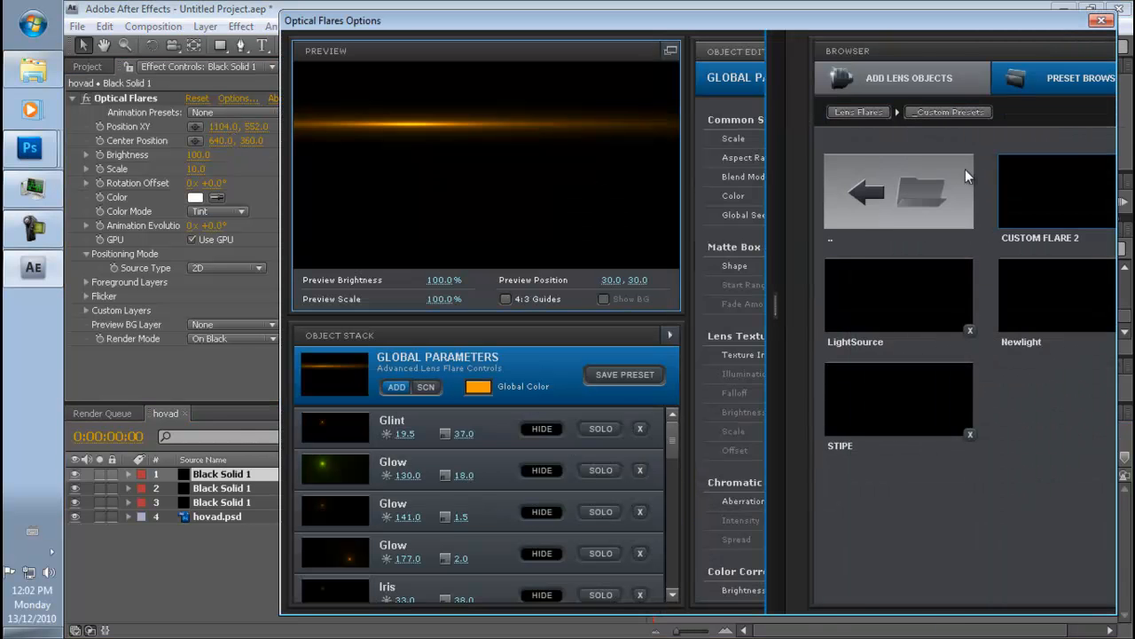
{"action": "left_click", "coordinate": [852, 191]}
{"action": "left_click", "coordinate": [969, 290]}
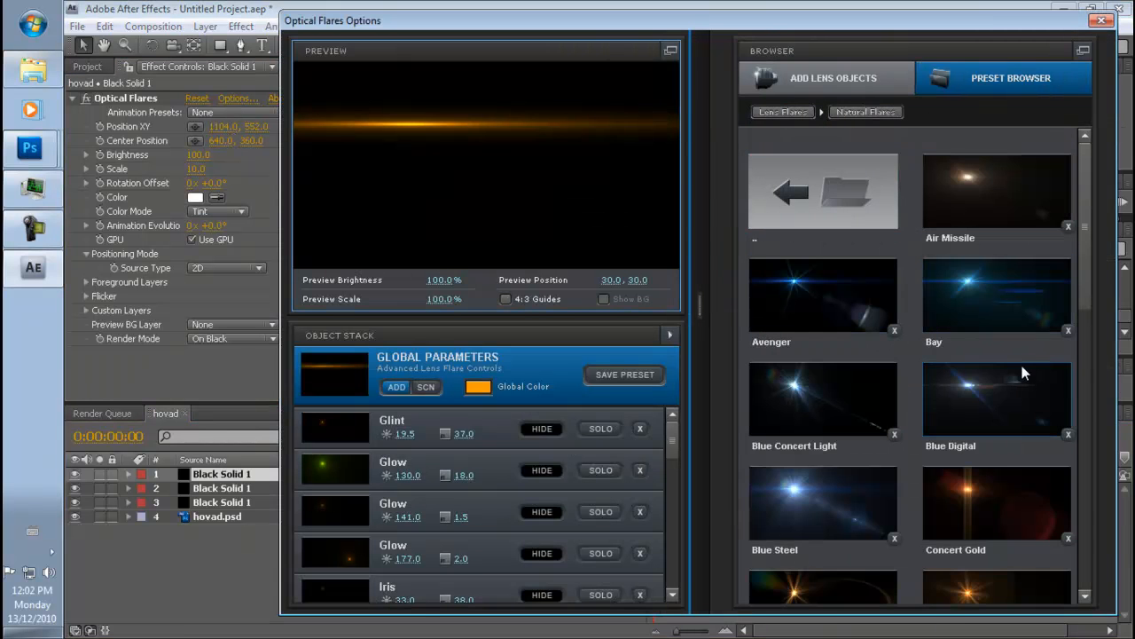
{"action": "scroll", "coordinate": [1021, 363], "scroll_direction": "down", "scroll_amount": 5}
{"action": "scroll", "coordinate": [1019, 371], "scroll_direction": "down", "scroll_amount": 3}
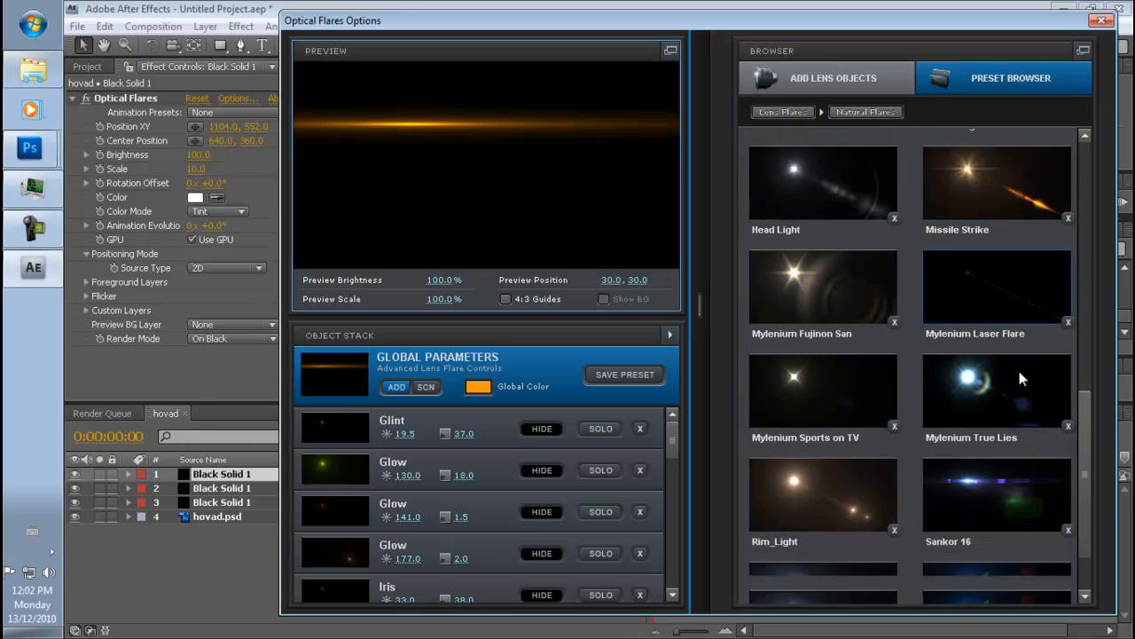
{"action": "left_click", "coordinate": [827, 454]}
{"action": "left_click", "coordinate": [674, 335]}
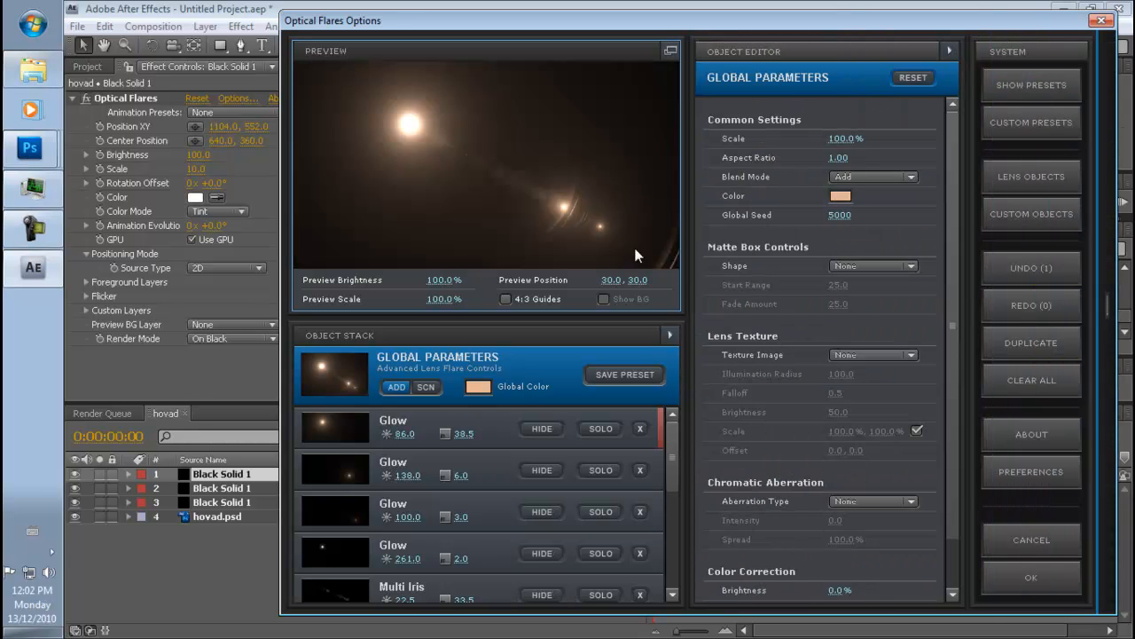
- Set the Rim_Light flare's global color to orange, about EB7221, and accept the flare options
{"action": "left_click", "coordinate": [478, 386]}
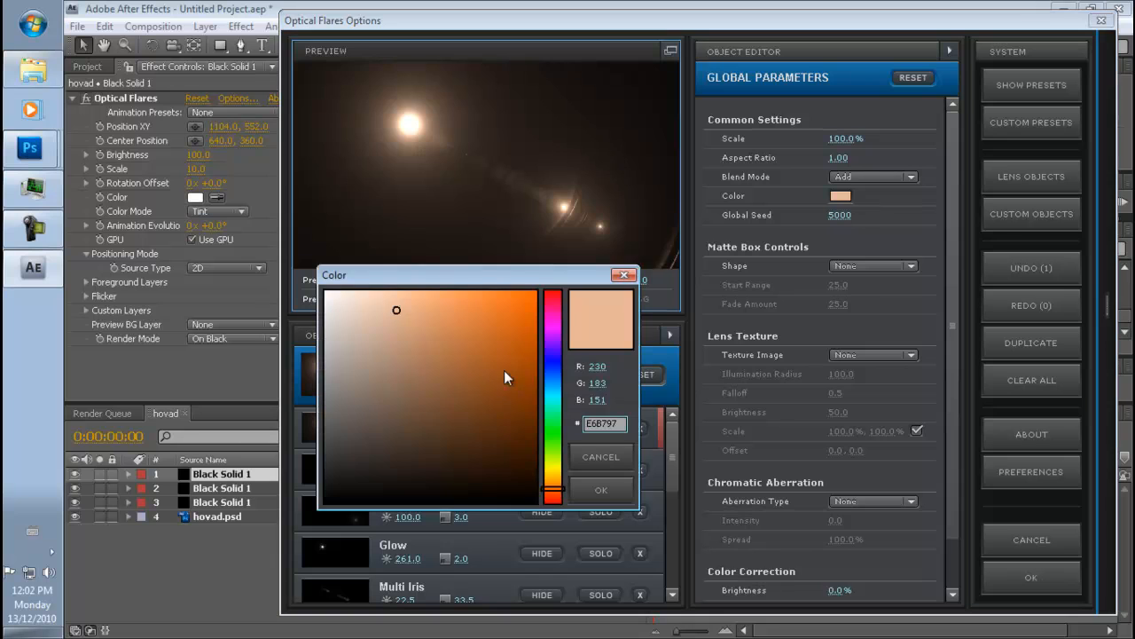
{"action": "left_click_drag", "start_coordinate": [497, 380], "coordinate": [596, 282]}
{"action": "mouse_move", "coordinate": [514, 343]}
{"action": "left_mouse_down"}
{"action": "mouse_move", "coordinate": [521, 299]}
{"action": "mouse_move", "coordinate": [507, 329]}
{"action": "mouse_move", "coordinate": [527, 347]}
{"action": "mouse_move", "coordinate": [502, 311]}
{"action": "left_mouse_up"}
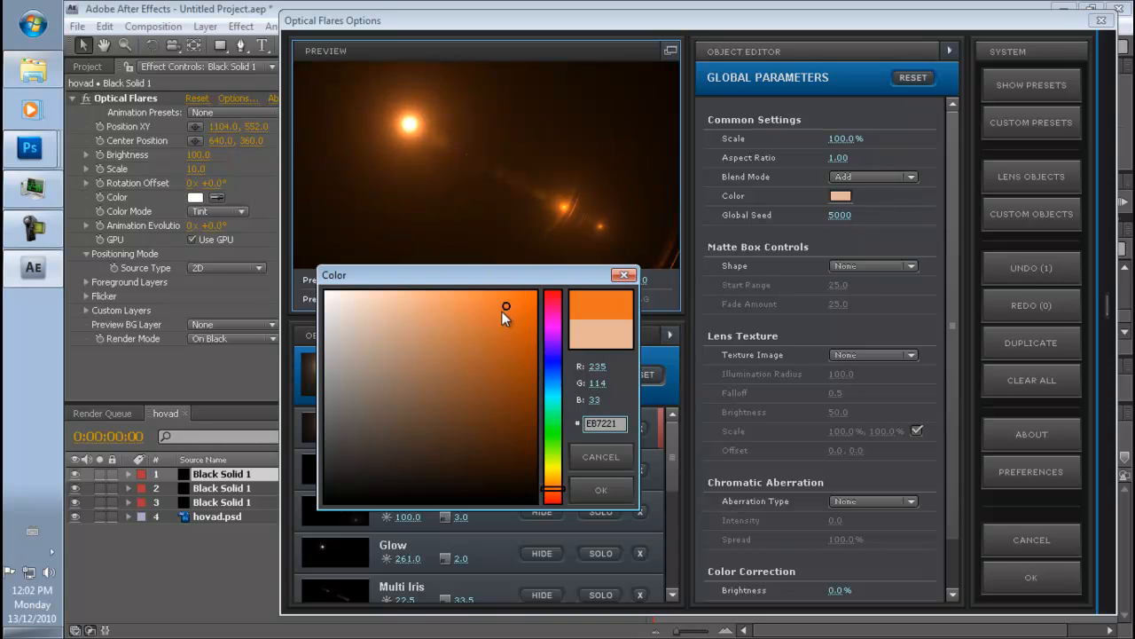
{"action": "left_click", "coordinate": [603, 487]}
{"action": "left_click", "coordinate": [1014, 570]}
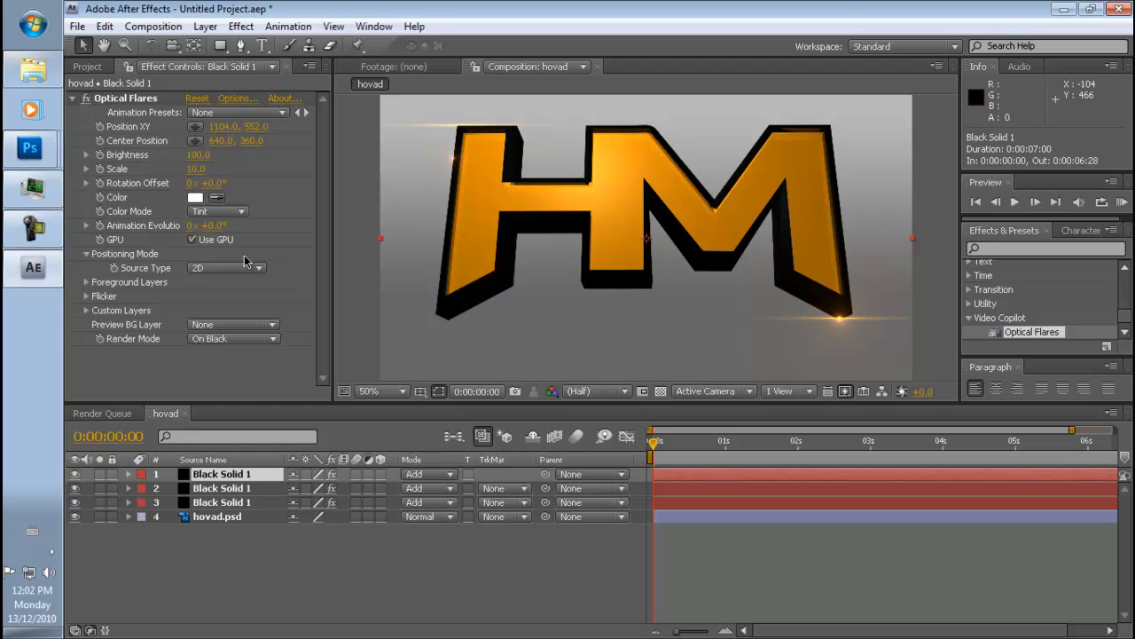
- Try the Lighten and Screen blending modes on the top flare layer, and return it to Add
{"action": "left_click", "coordinate": [424, 473]}
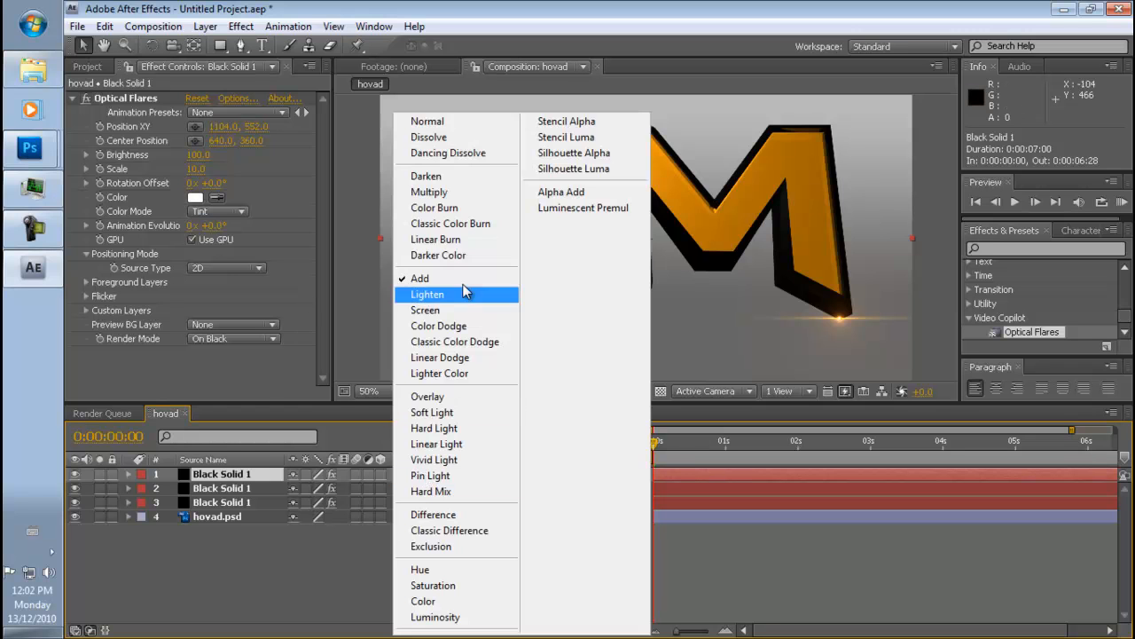
{"action": "left_click", "coordinate": [426, 297]}
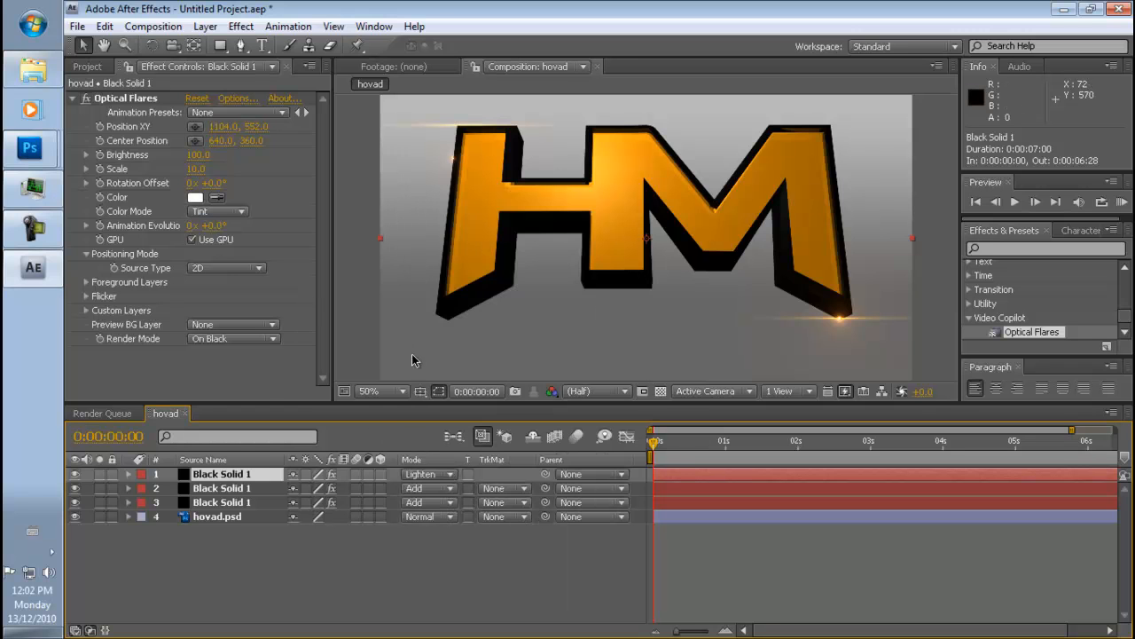
{"action": "left_click", "coordinate": [430, 474]}
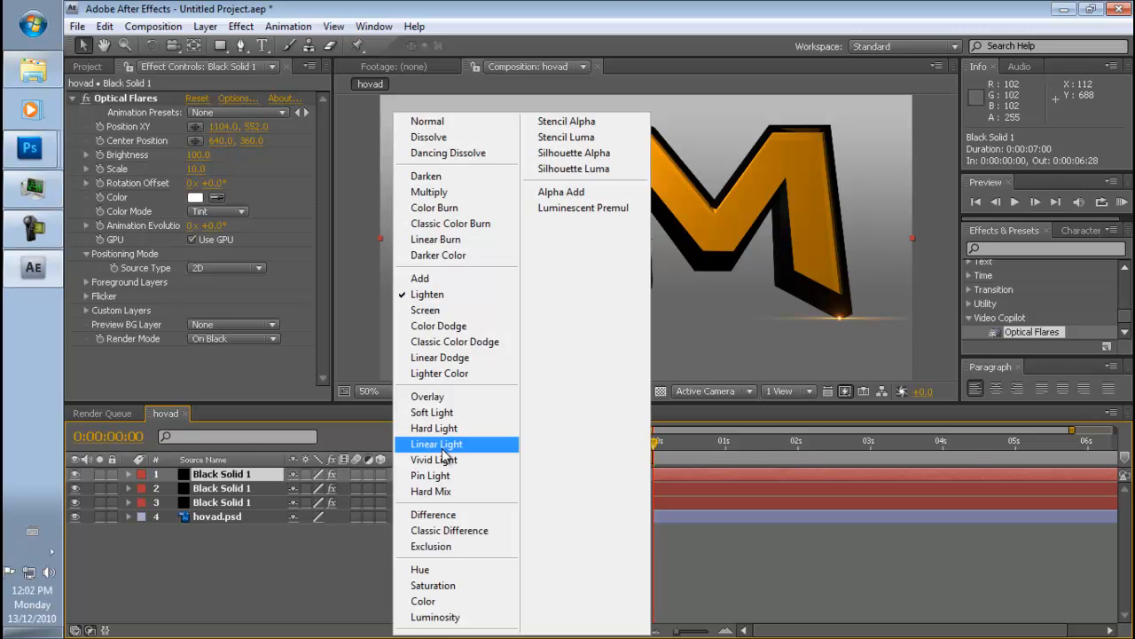
{"action": "left_click", "coordinate": [434, 309]}
{"action": "left_click", "coordinate": [440, 474]}
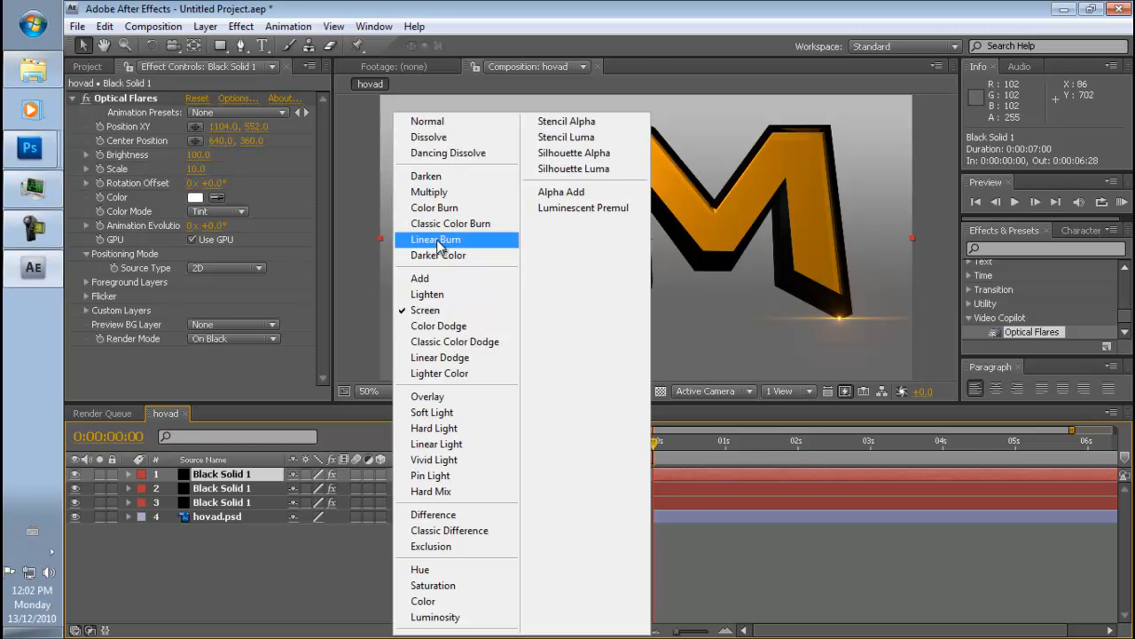
{"action": "left_click", "coordinate": [427, 282]}
- Move the new flare between the H and M at about 608, 280 and enlarge its scale to 150
{"action": "left_click", "coordinate": [196, 126]}
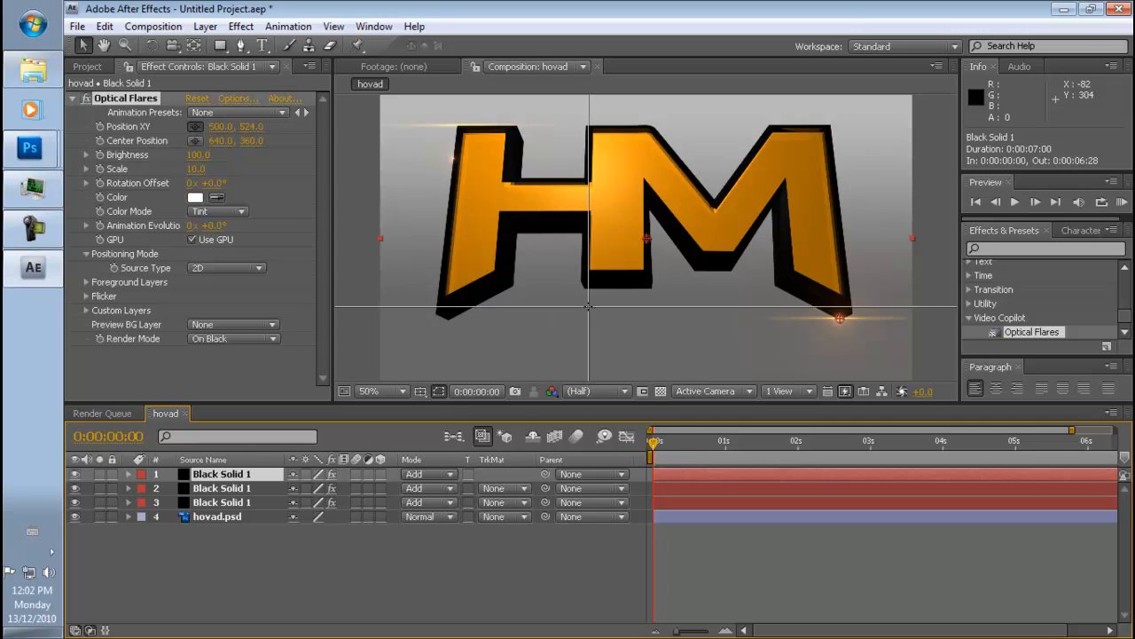
{"action": "left_click", "coordinate": [589, 308]}
{"action": "left_click_drag", "start_coordinate": [594, 316], "coordinate": [626, 214]}
{"action": "mouse_move", "coordinate": [195, 168]}
{"action": "left_mouse_down"}
{"action": "mouse_move", "coordinate": [213, 168]}
{"action": "mouse_move", "coordinate": [204, 169]}
{"action": "left_mouse_up"}
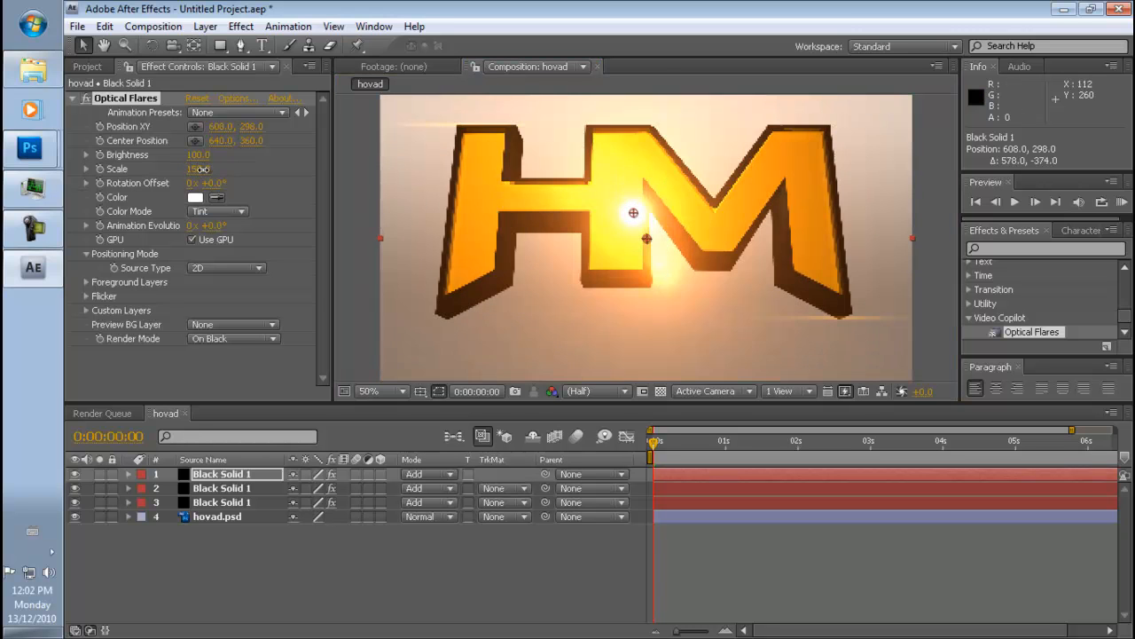
{"action": "left_click_drag", "start_coordinate": [631, 213], "coordinate": [633, 205]}
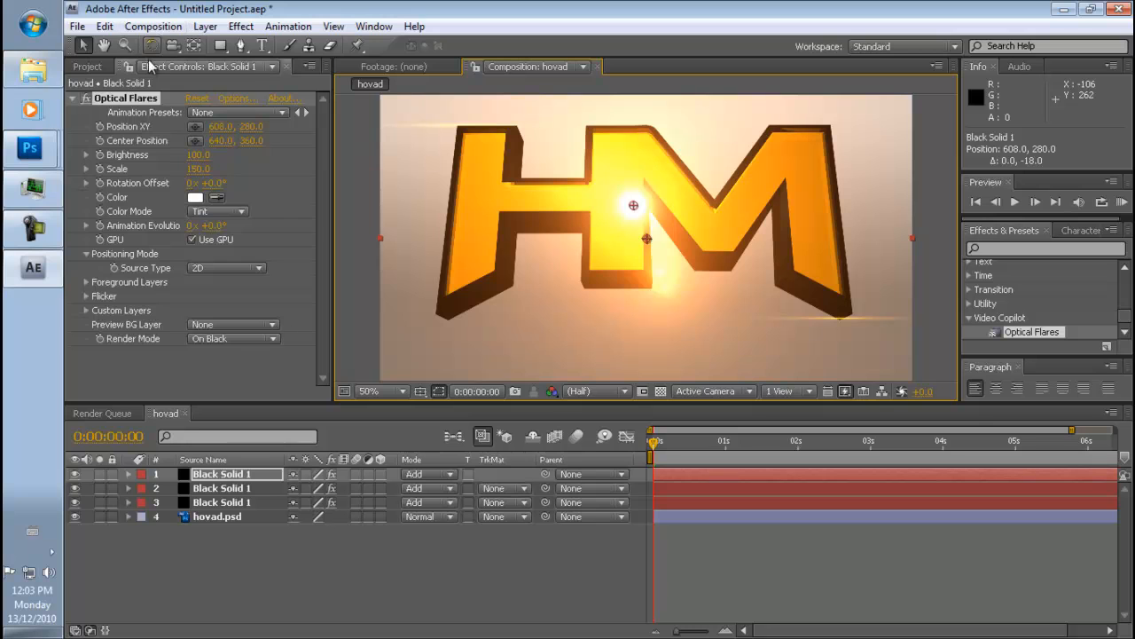
- Review the hovad composition's settings from the project items and close them without changes
{"action": "left_click", "coordinate": [87, 65]}
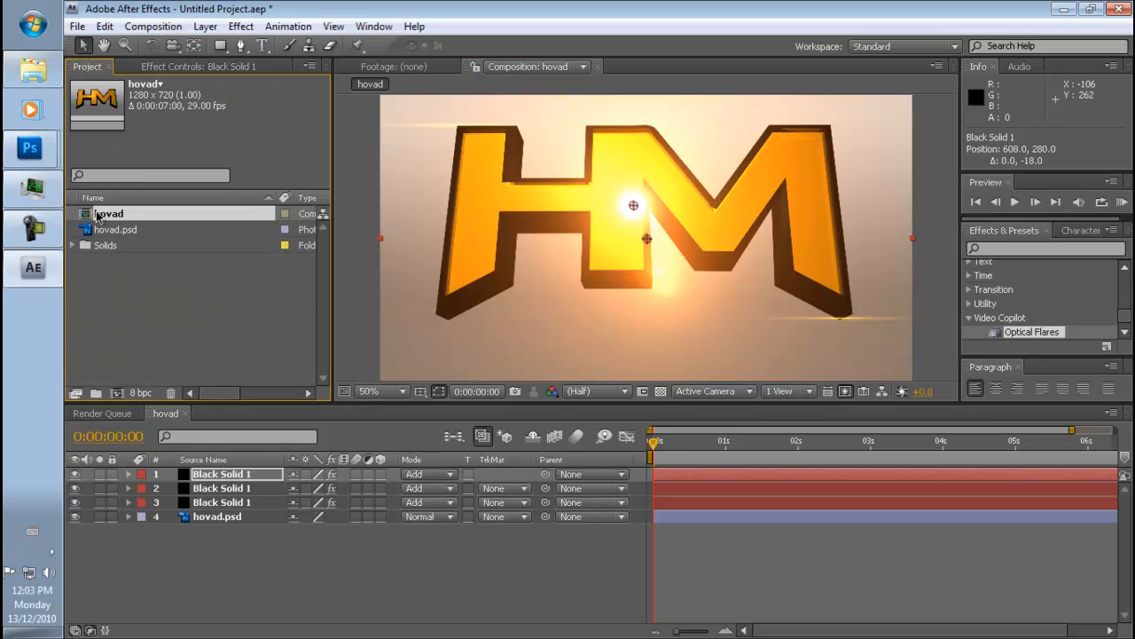
{"action": "left_click", "coordinate": [103, 229]}
{"action": "left_click", "coordinate": [110, 216]}
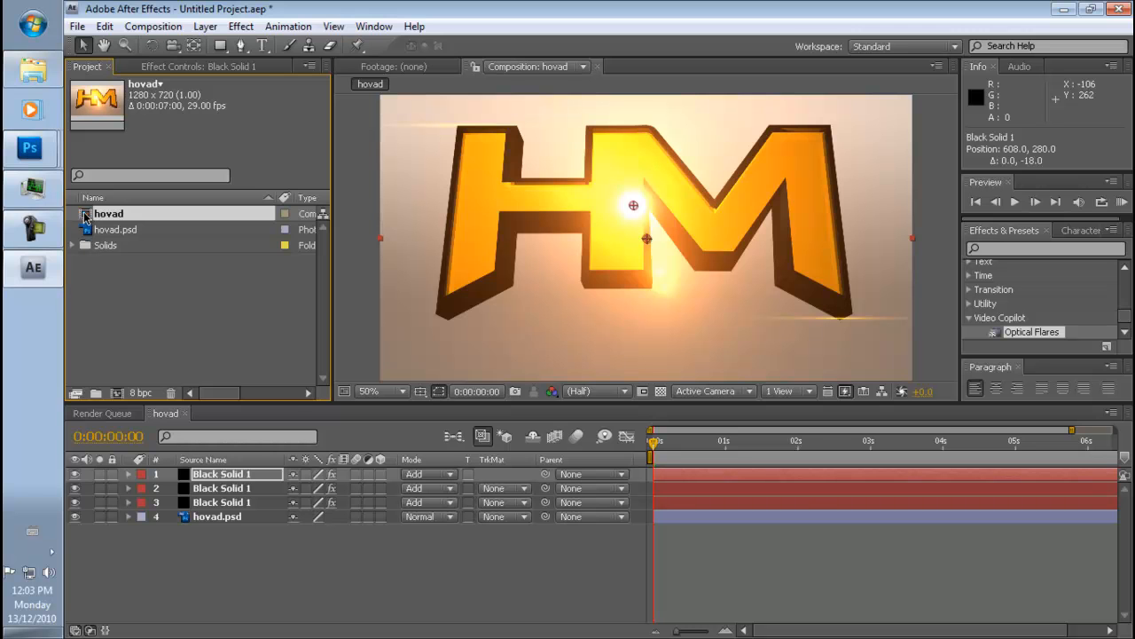
{"action": "right_click", "coordinate": [105, 212]}
{"action": "left_click", "coordinate": [145, 222]}
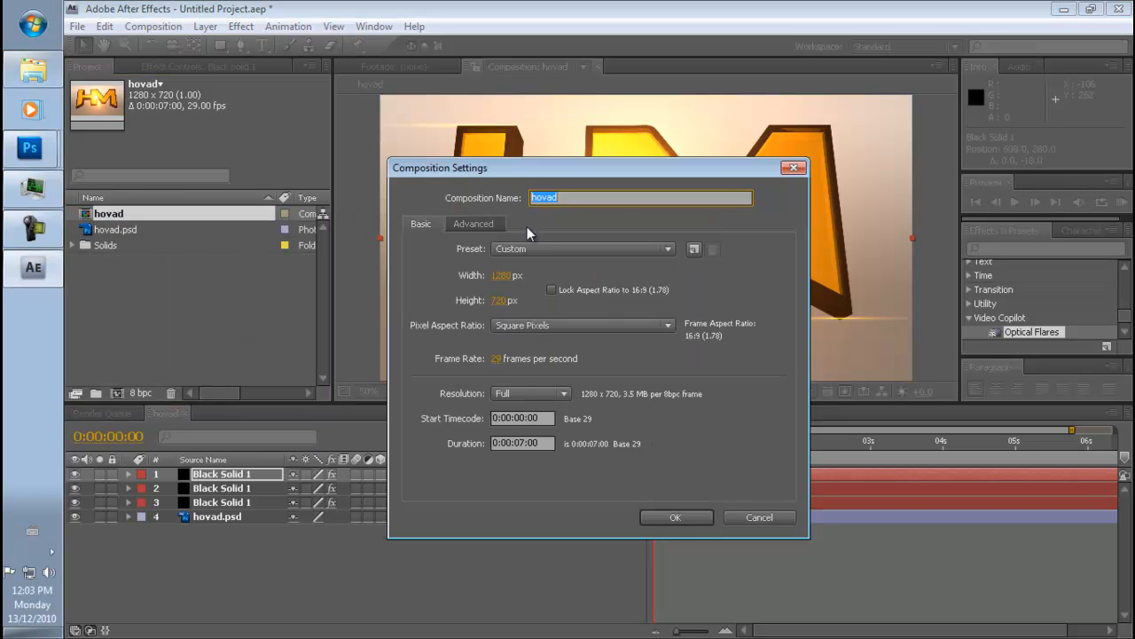
{"action": "left_click", "coordinate": [676, 517]}
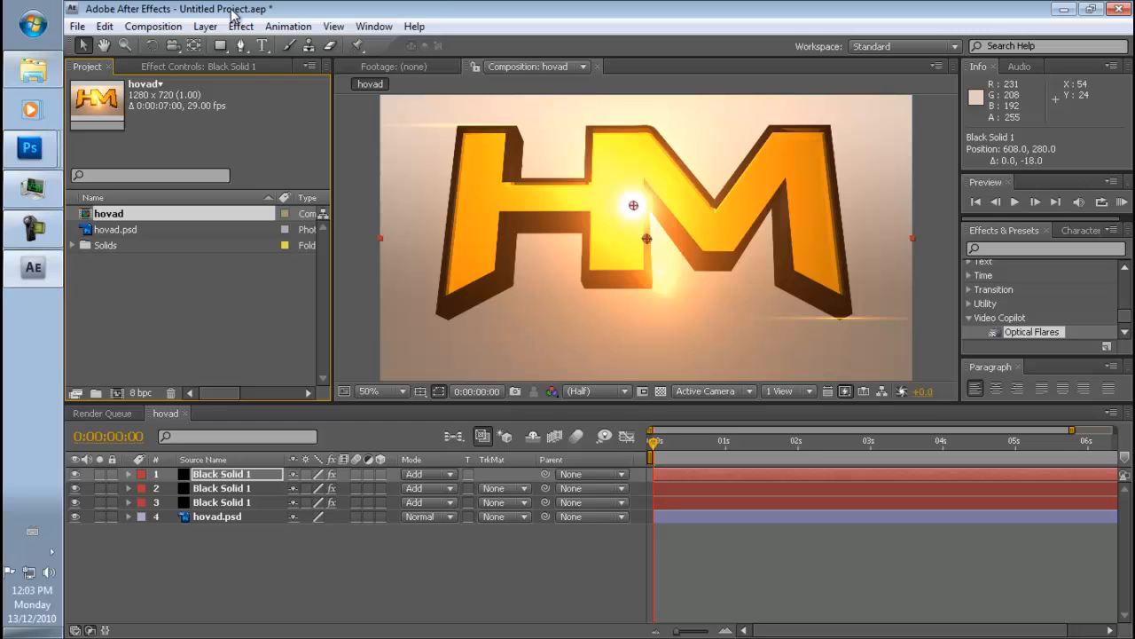
- Create a new 1280 x 720 px, 7-second composition and add the hovad composition to it as a layer
{"action": "left_click", "coordinate": [160, 28]}
{"action": "left_click", "coordinate": [190, 45]}
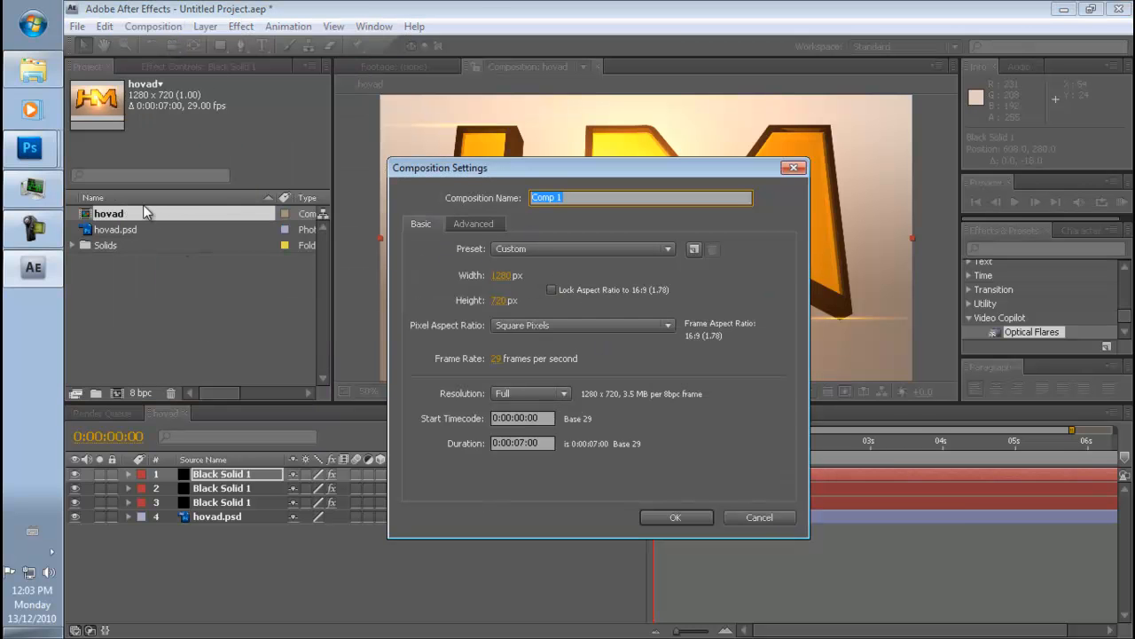
{"action": "left_click", "coordinate": [675, 518]}
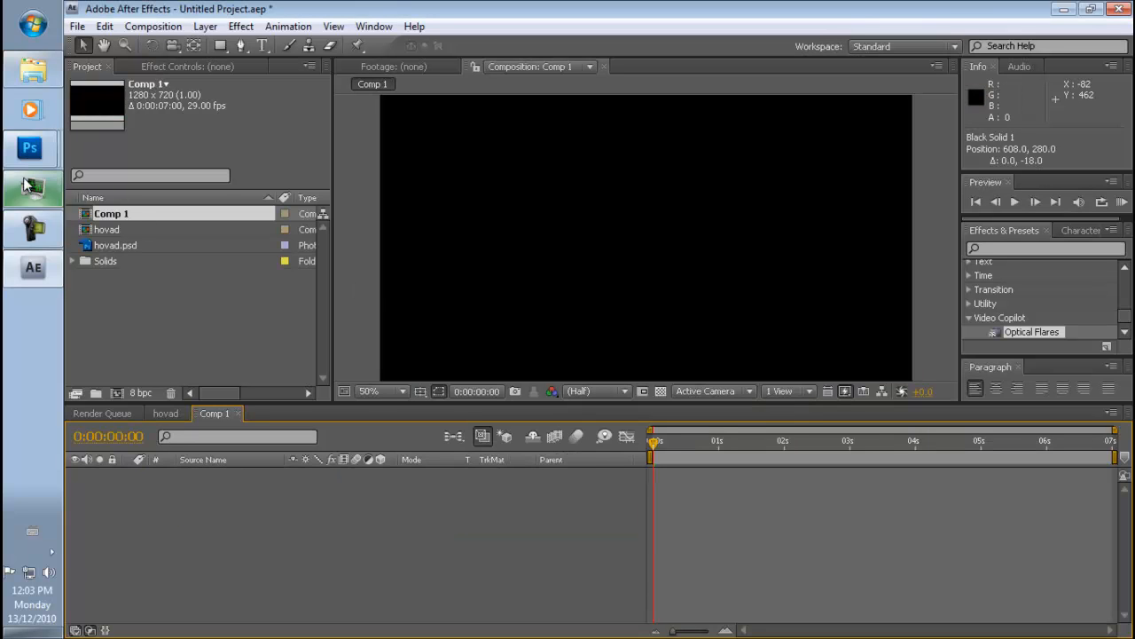
{"action": "left_click", "coordinate": [118, 229]}
{"action": "left_click_drag", "start_coordinate": [103, 234], "coordinate": [178, 504]}
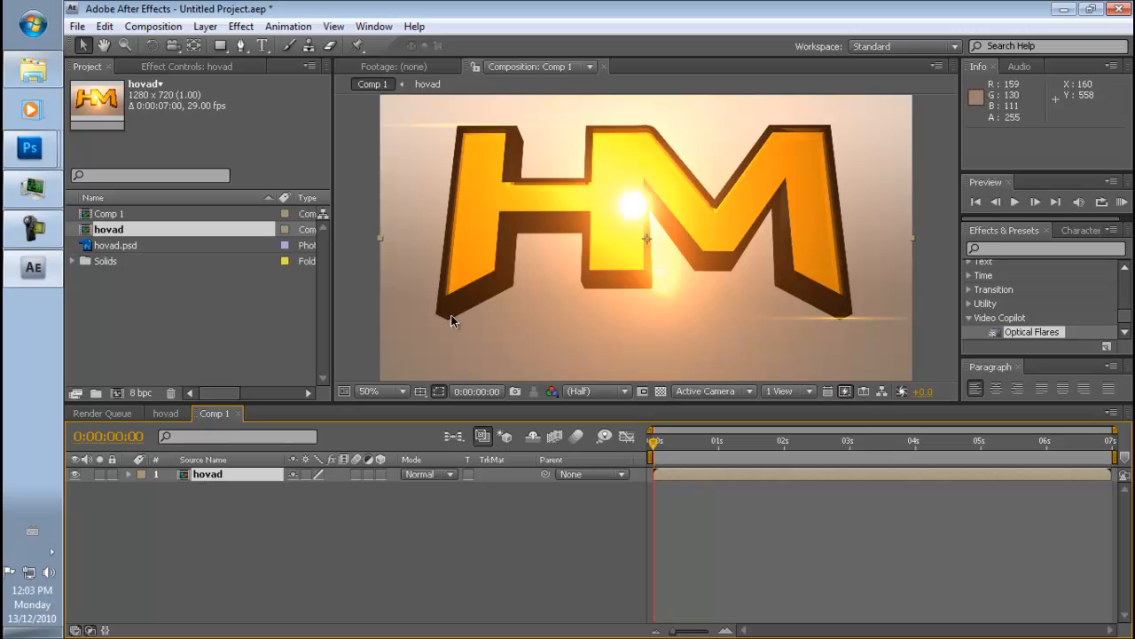
- Save the current frame as the layered Photoshop file Comp 1.PSD and dismiss the blending mode warning
{"action": "left_click", "coordinate": [179, 29]}
{"action": "mouse_move", "coordinate": [180, 234]}
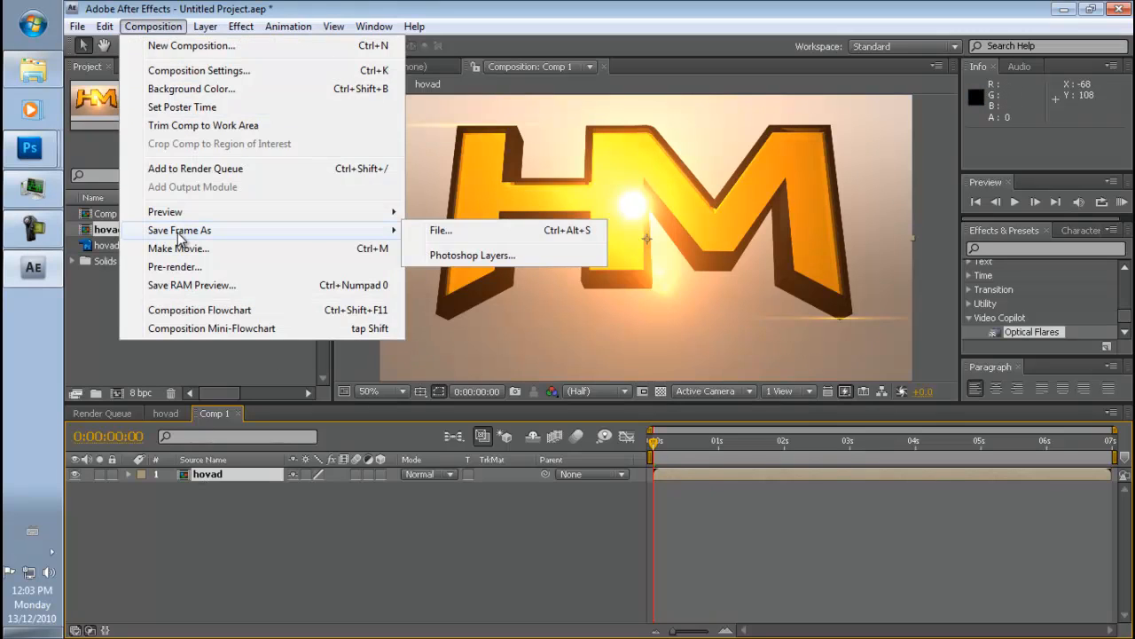
{"action": "left_click", "coordinate": [464, 254]}
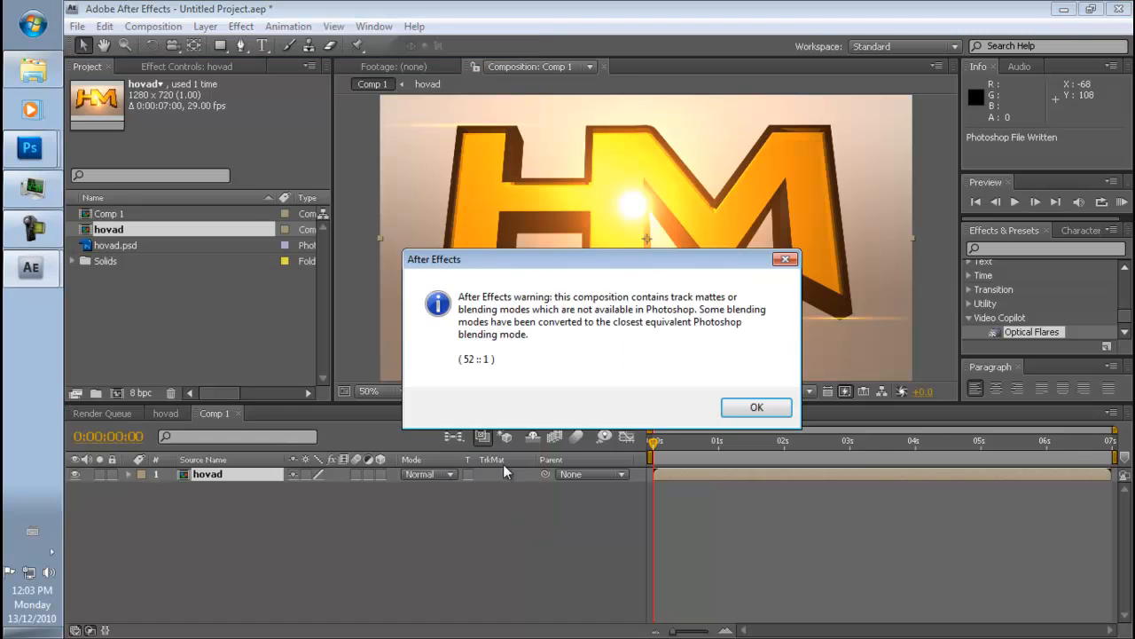
{"action": "left_click", "coordinate": [725, 407]}
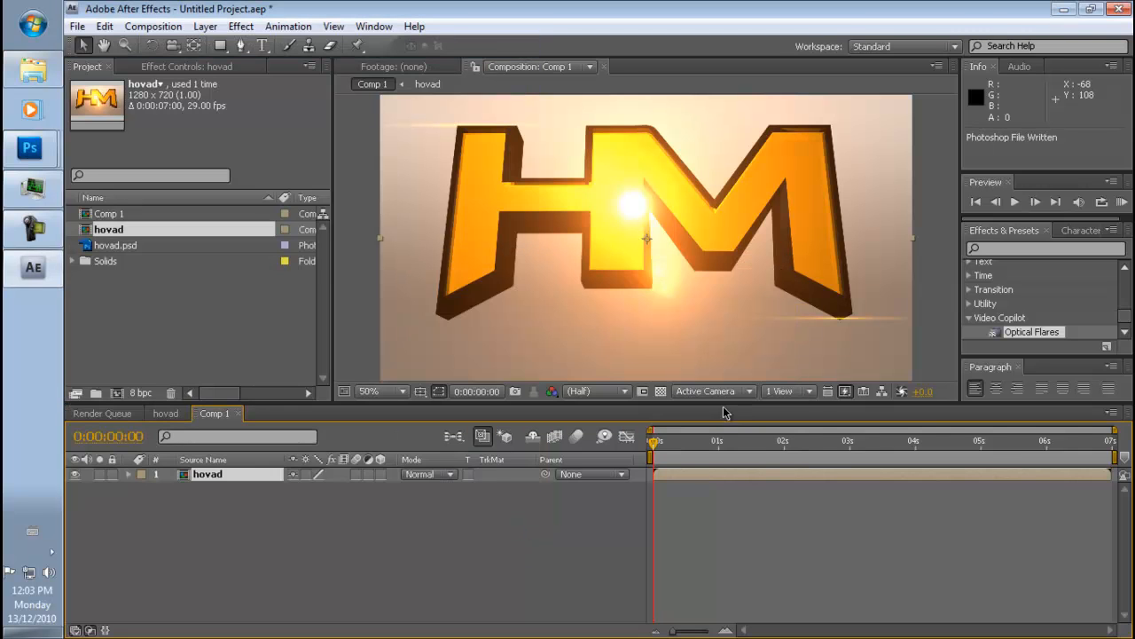
- Switch to Photoshop with Comp 1.PSD open and move its document window down in front of hovad.psd
{"action": "left_click", "coordinate": [1062, 9]}
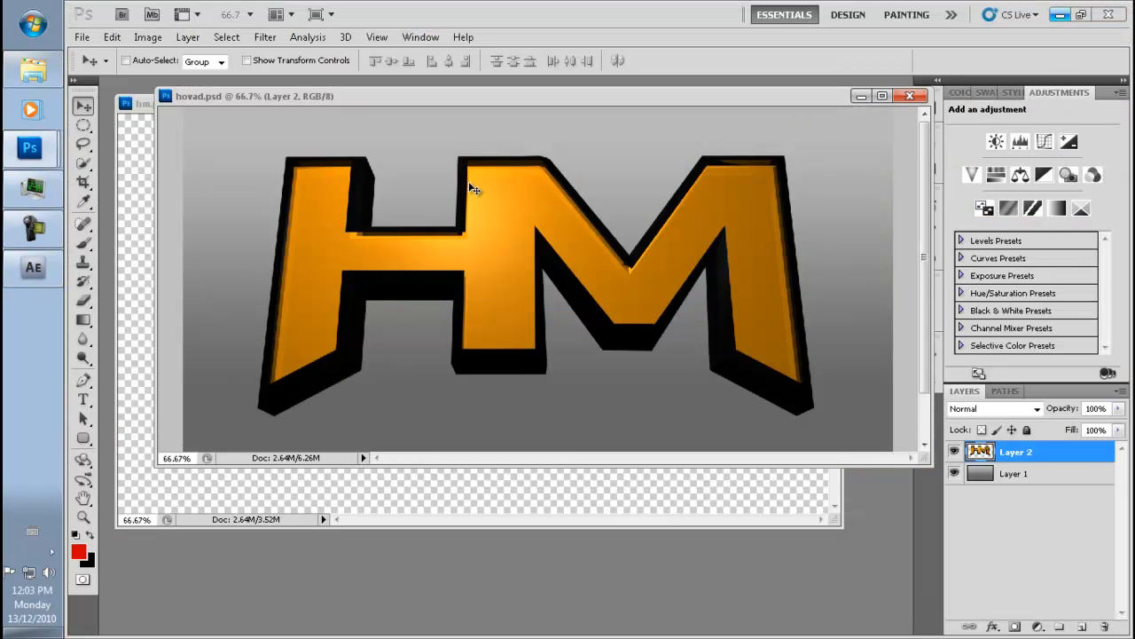
{"action": "left_click", "coordinate": [1060, 14]}
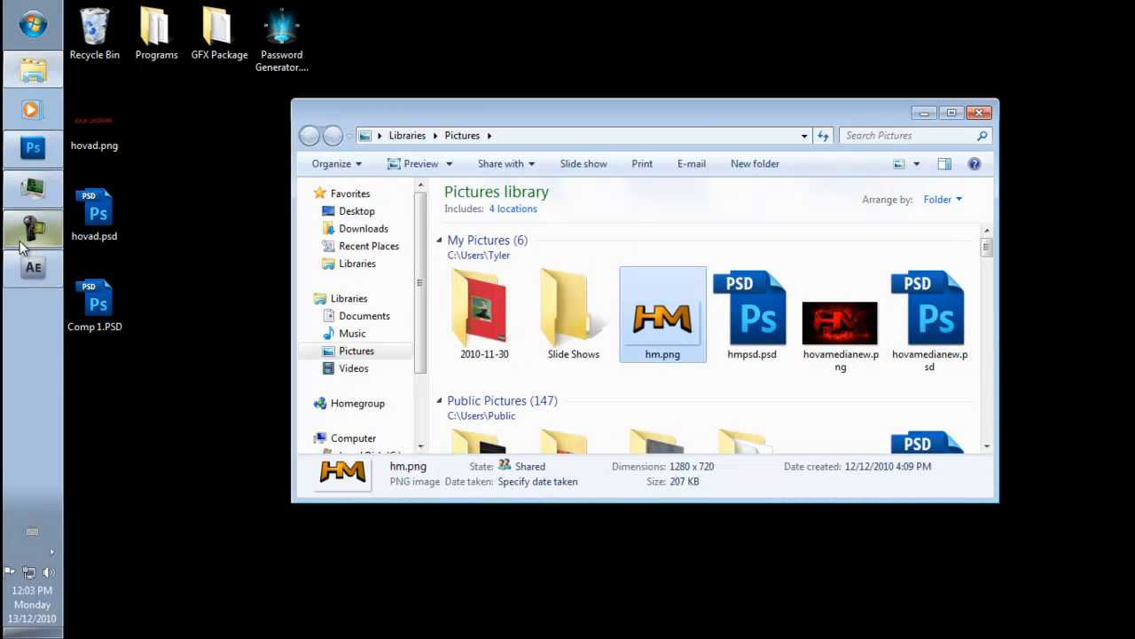
{"action": "left_click", "coordinate": [35, 270]}
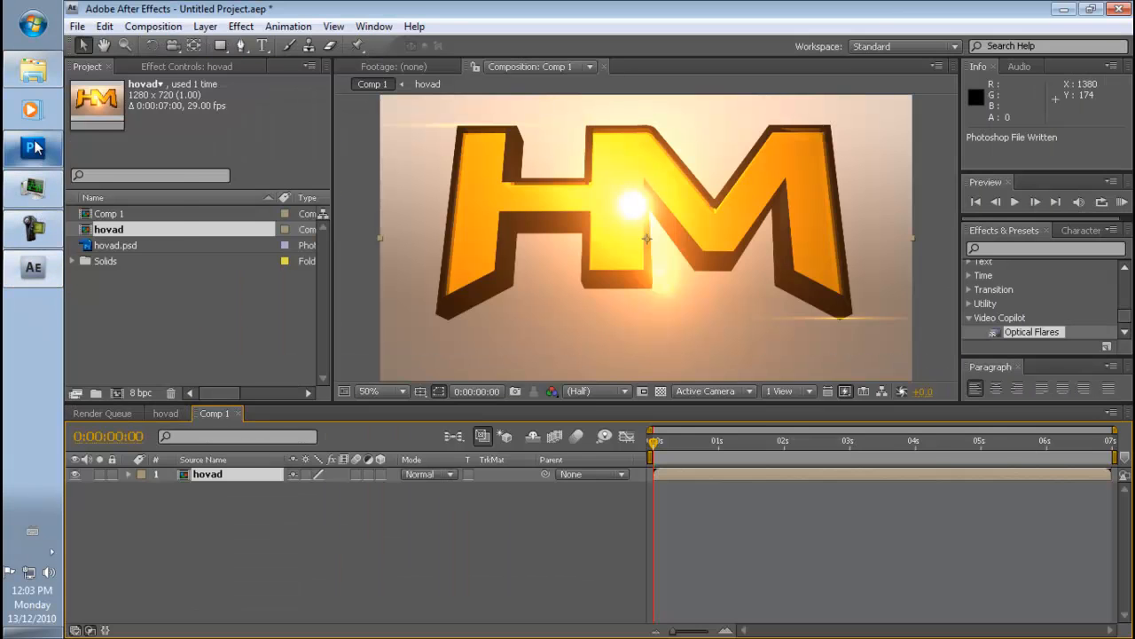
{"action": "left_click", "coordinate": [32, 147]}
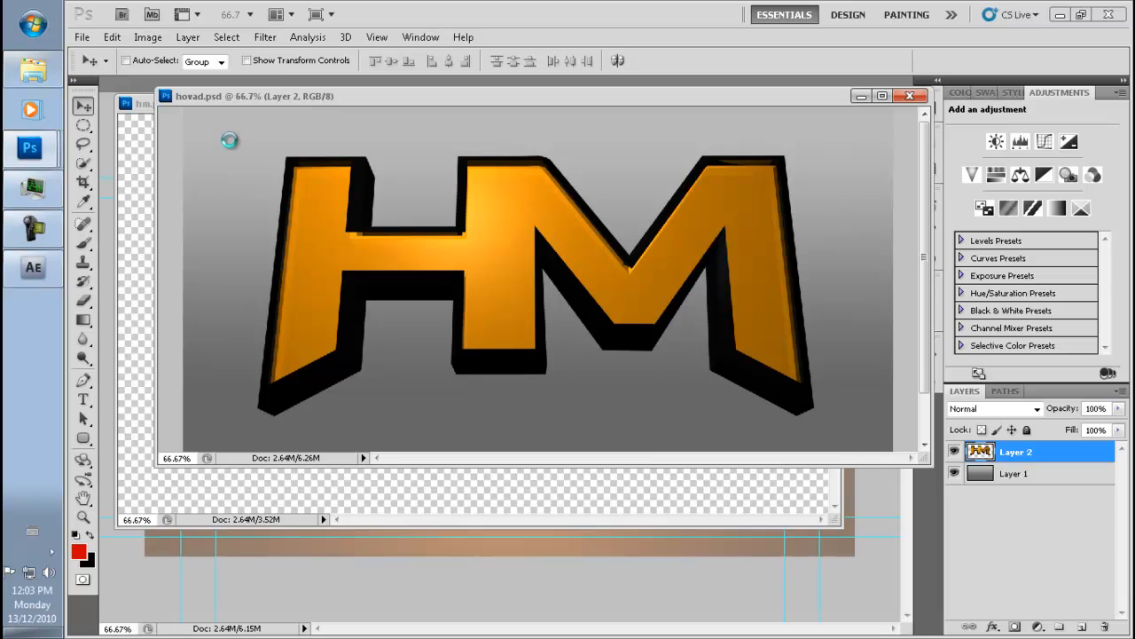
{"action": "left_click_drag", "start_coordinate": [191, 84], "coordinate": [263, 196]}
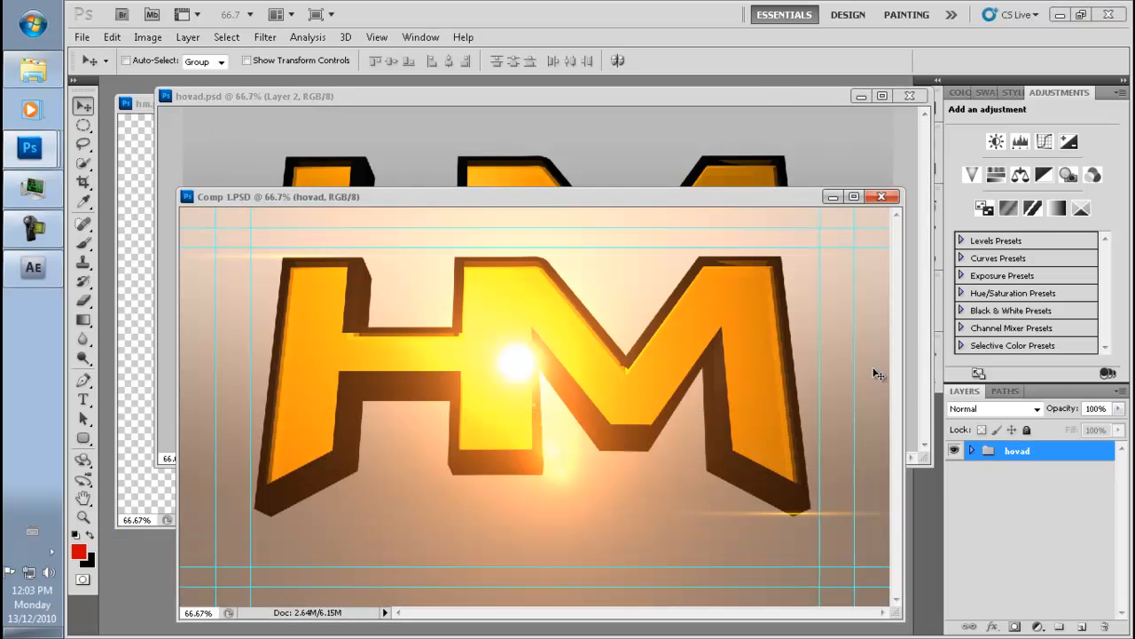